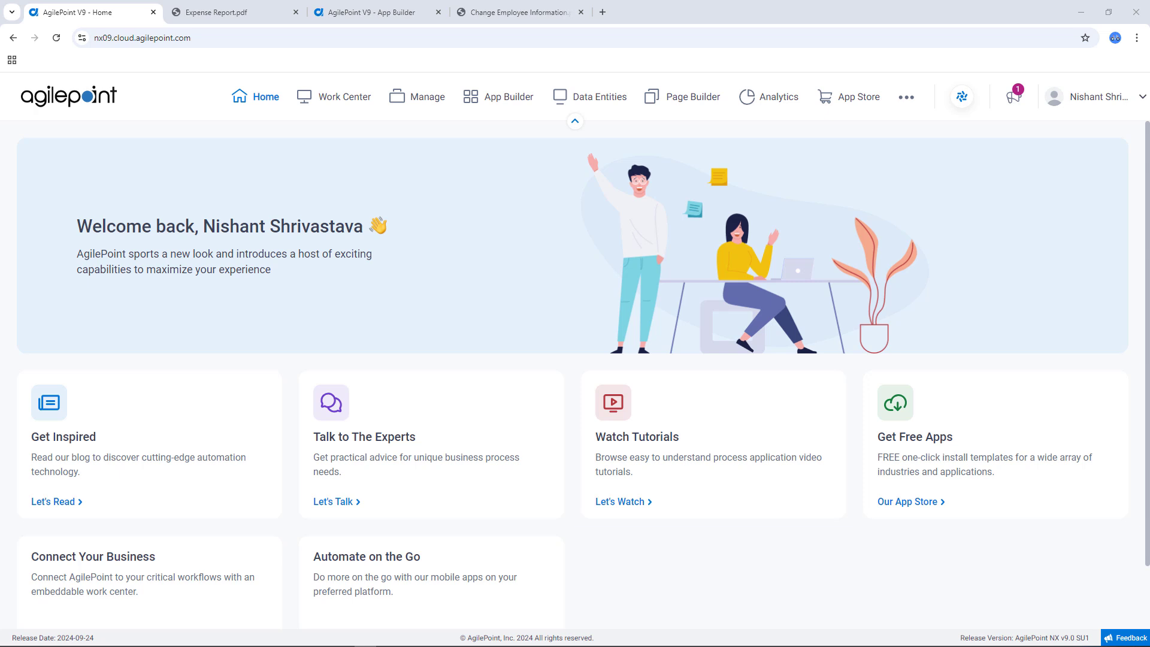
Create a form-based app named FBA Master Detail in the Demo category, accepting the default language and process information
{"action": "key", "text": "ctrl+Tab"}
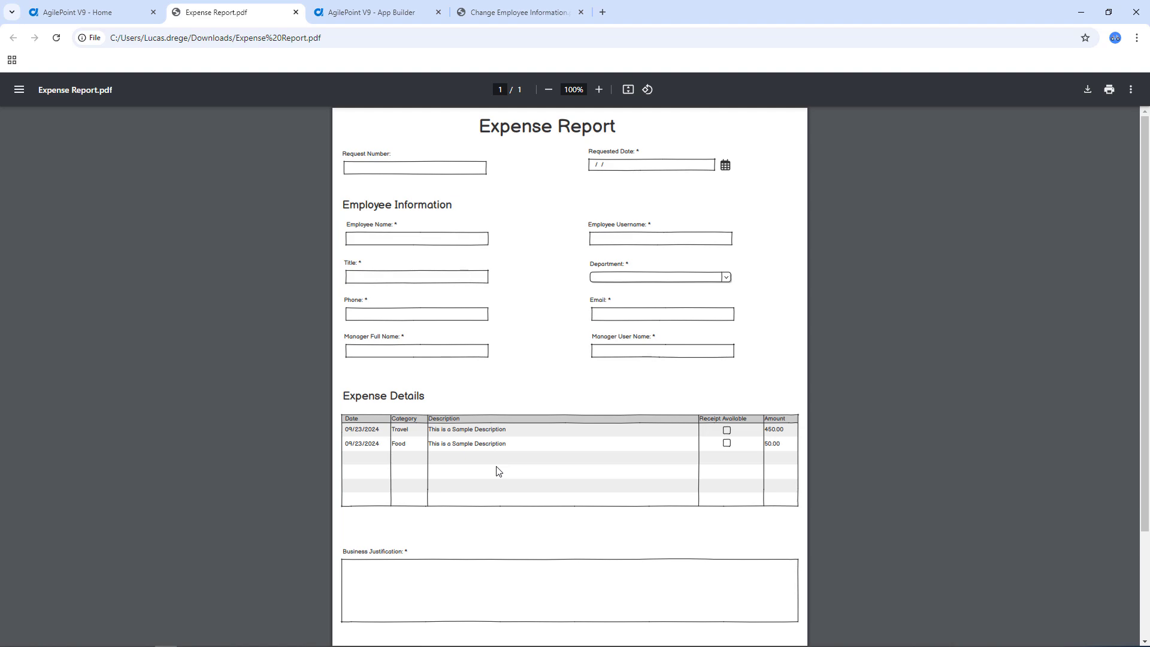
{"action": "left_click", "coordinate": [362, 14]}
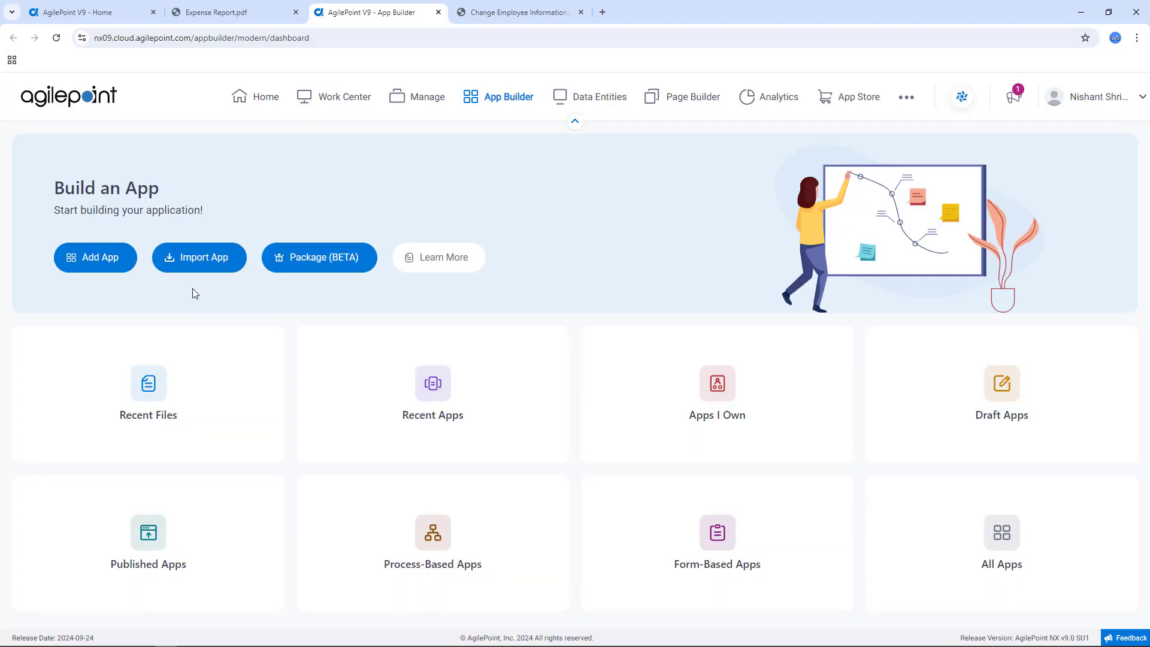
{"action": "left_click", "coordinate": [99, 264]}
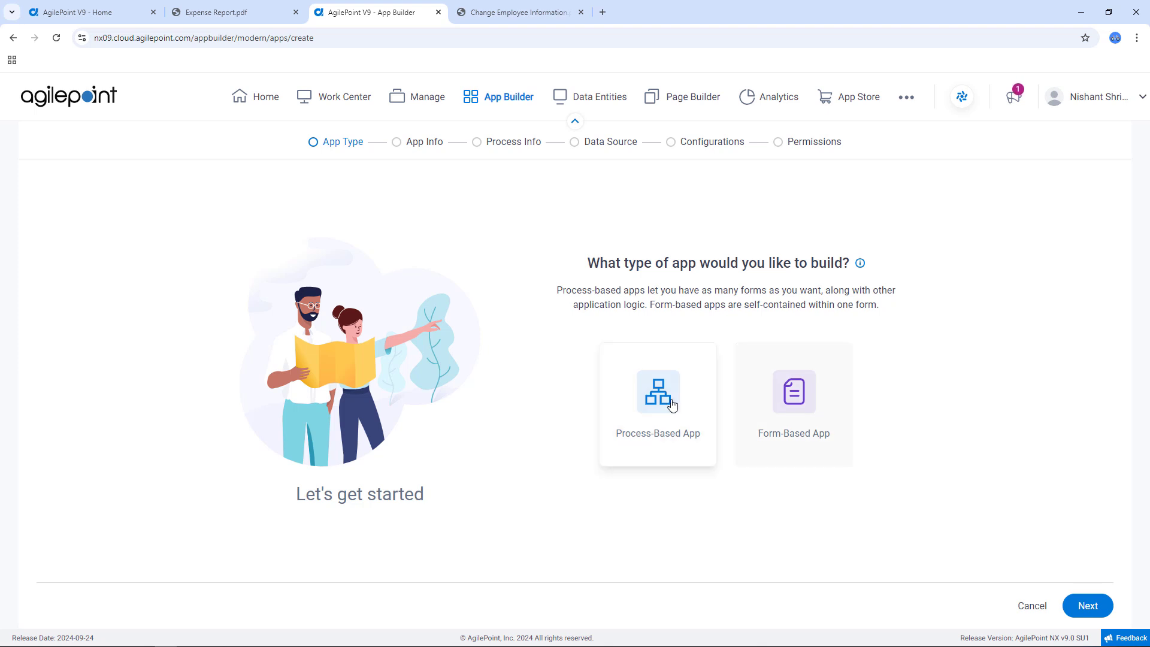
{"action": "left_click", "coordinate": [790, 414]}
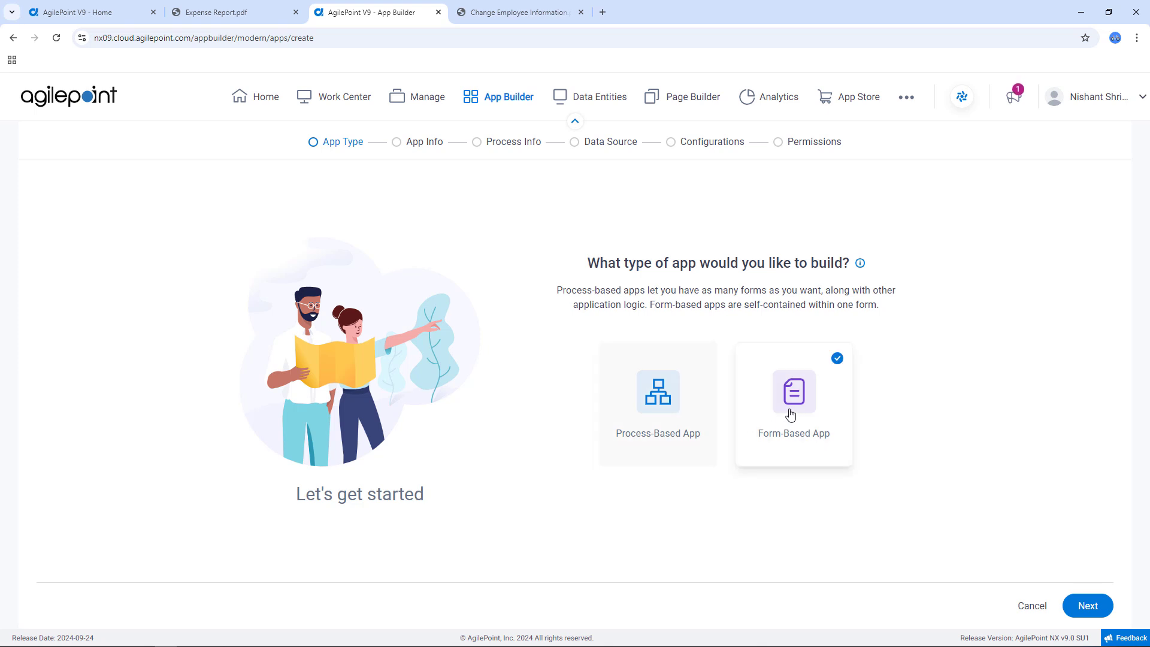
{"action": "left_click", "coordinate": [1078, 606]}
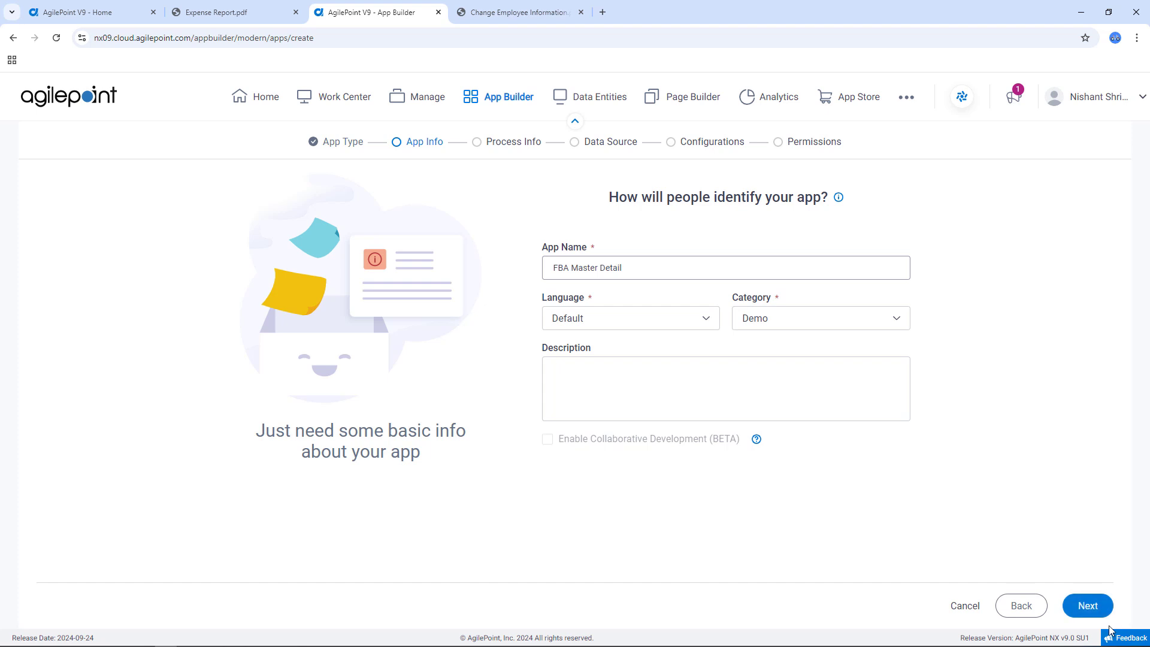
{"action": "left_click", "coordinate": [1088, 612]}
{"action": "left_click", "coordinate": [1088, 611]}
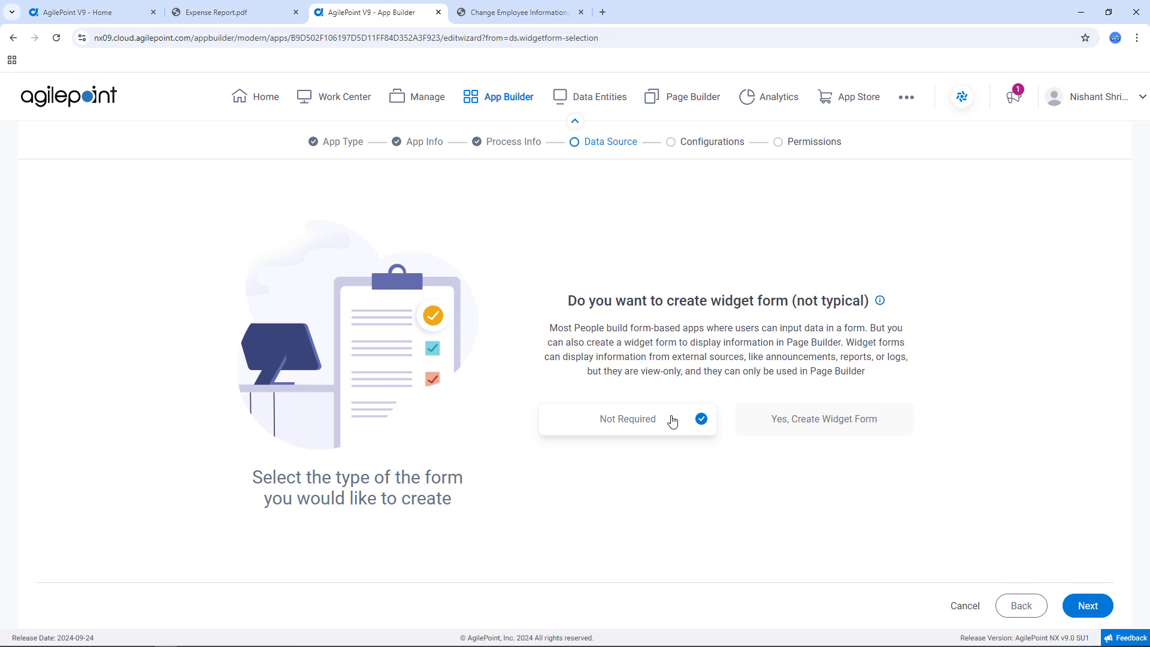
Keep the widget form as Not Required and have AI create the form from a PDF
{"action": "left_click", "coordinate": [1085, 606]}
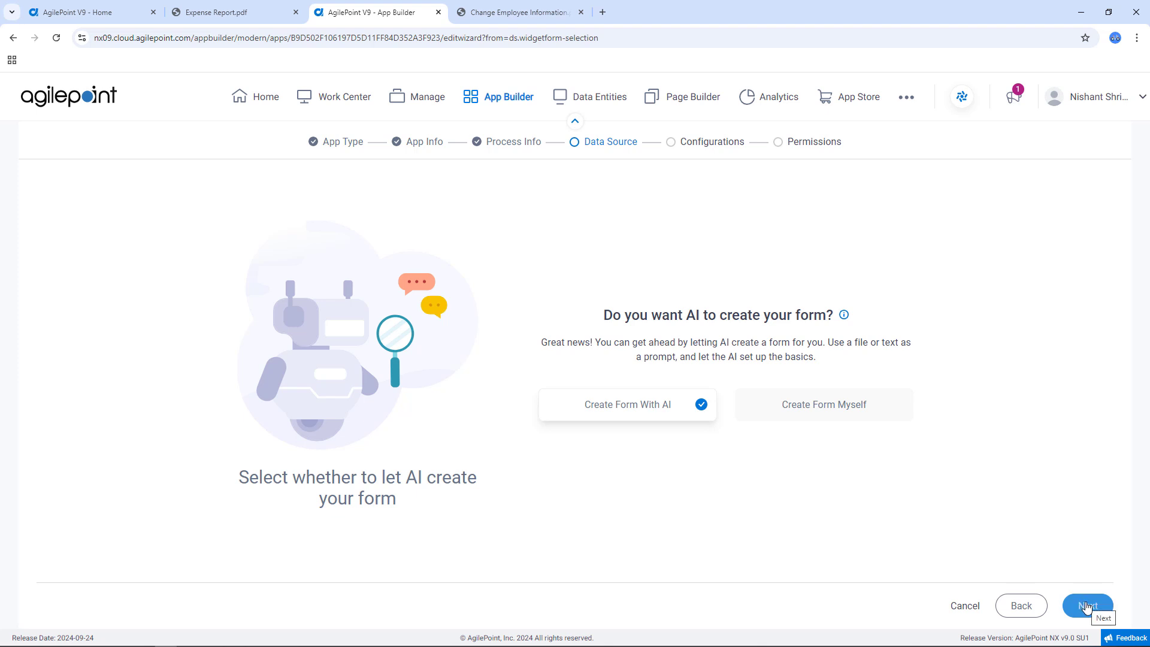
{"action": "left_click", "coordinate": [1088, 607]}
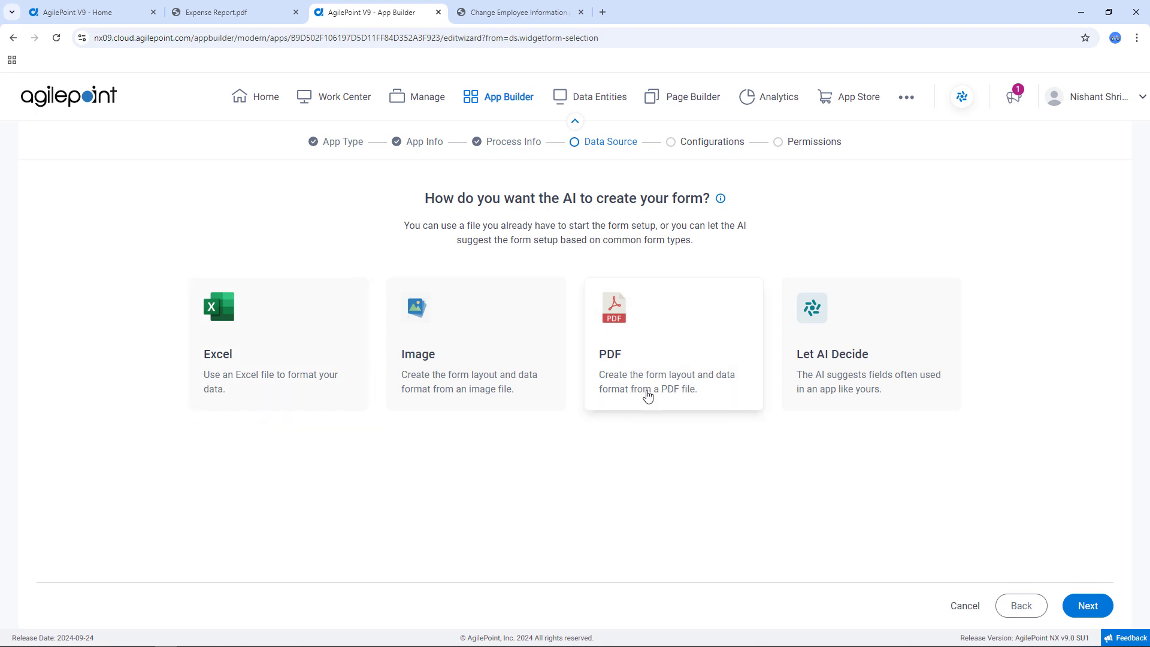
{"action": "left_click", "coordinate": [648, 396]}
{"action": "left_click", "coordinate": [1085, 601]}
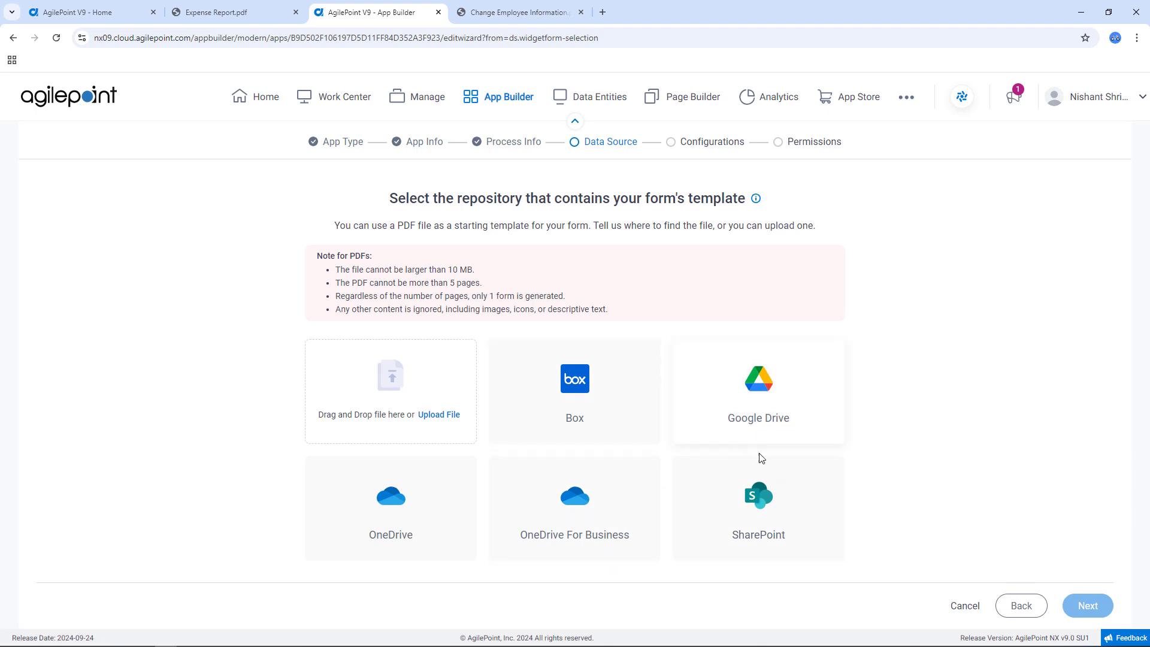
Upload the Expense Report PDF from the local computer as the form's template
{"action": "left_click", "coordinate": [437, 415]}
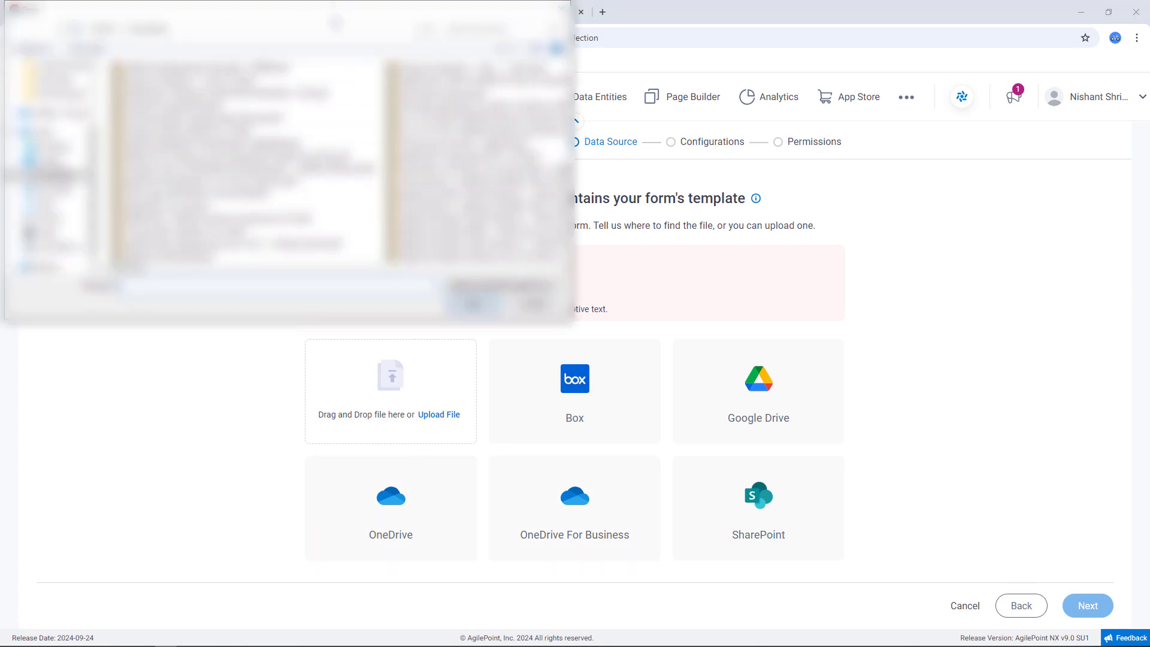
{"action": "scroll", "coordinate": [48, 168], "scroll_direction": "up", "scroll_amount": 3}
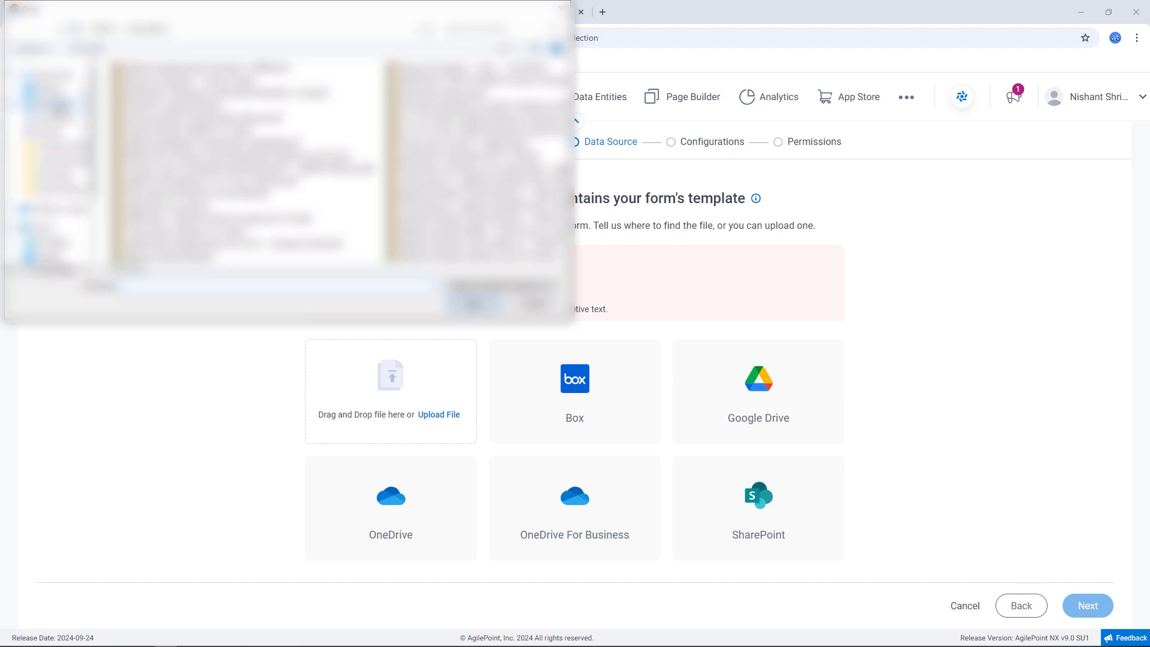
{"action": "left_click", "coordinate": [51, 103]}
{"action": "left_click", "coordinate": [227, 99]}
{"action": "left_click", "coordinate": [473, 304]}
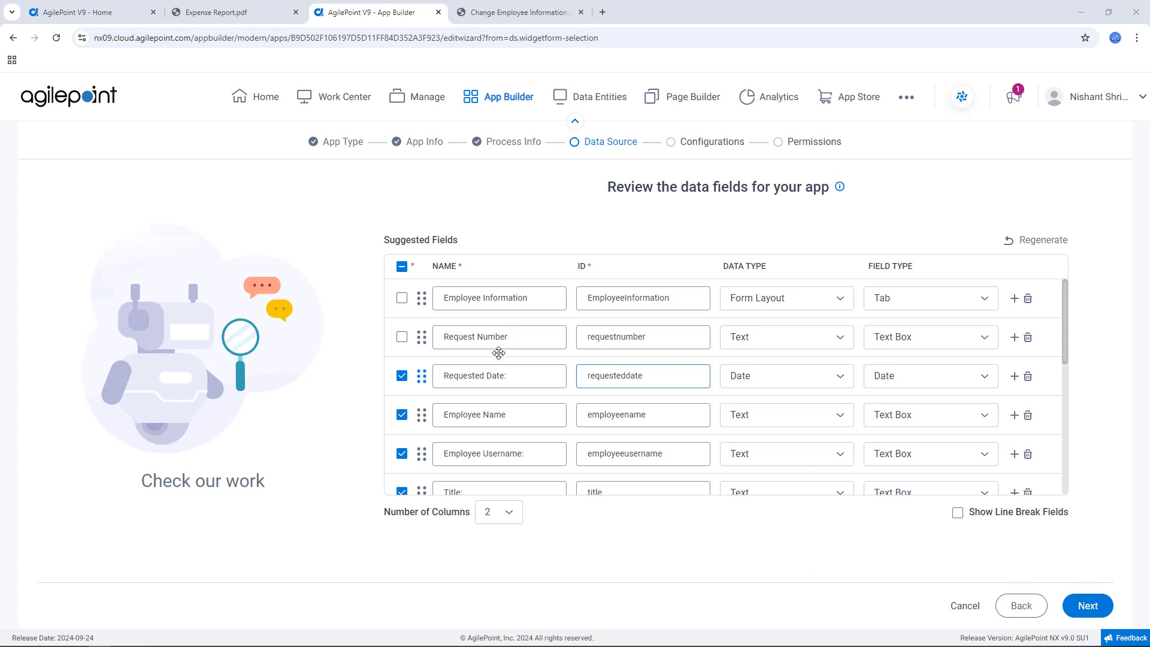
Set the Request Number field's data type to Sequence Number
{"action": "left_click", "coordinate": [659, 338]}
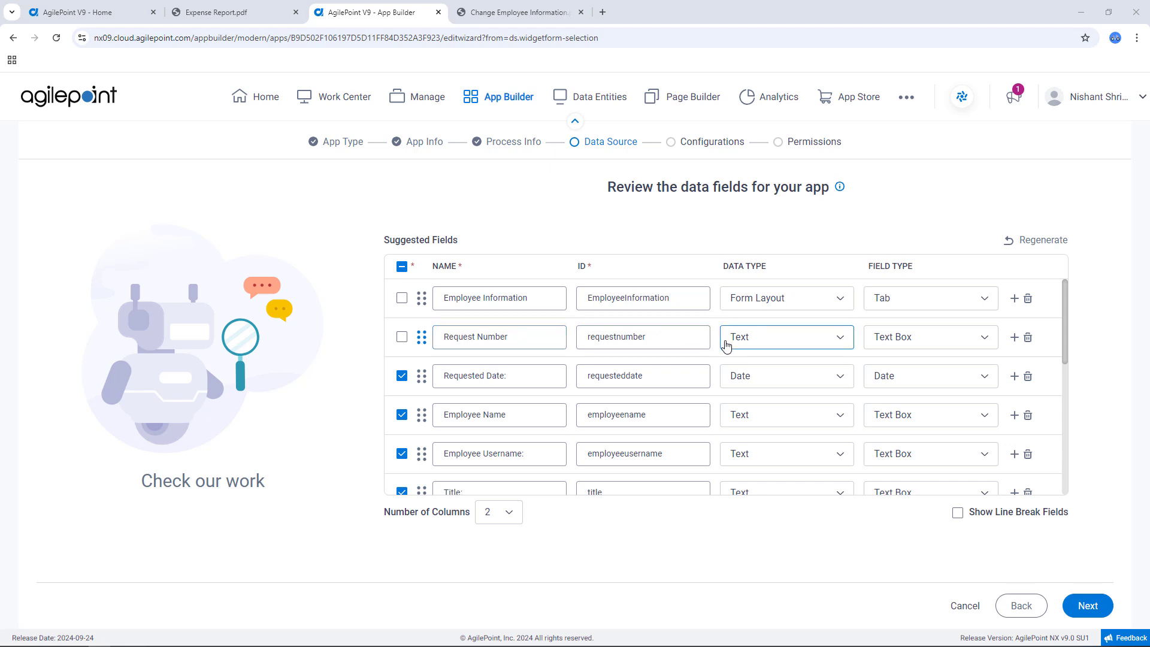
{"action": "left_click", "coordinate": [747, 342]}
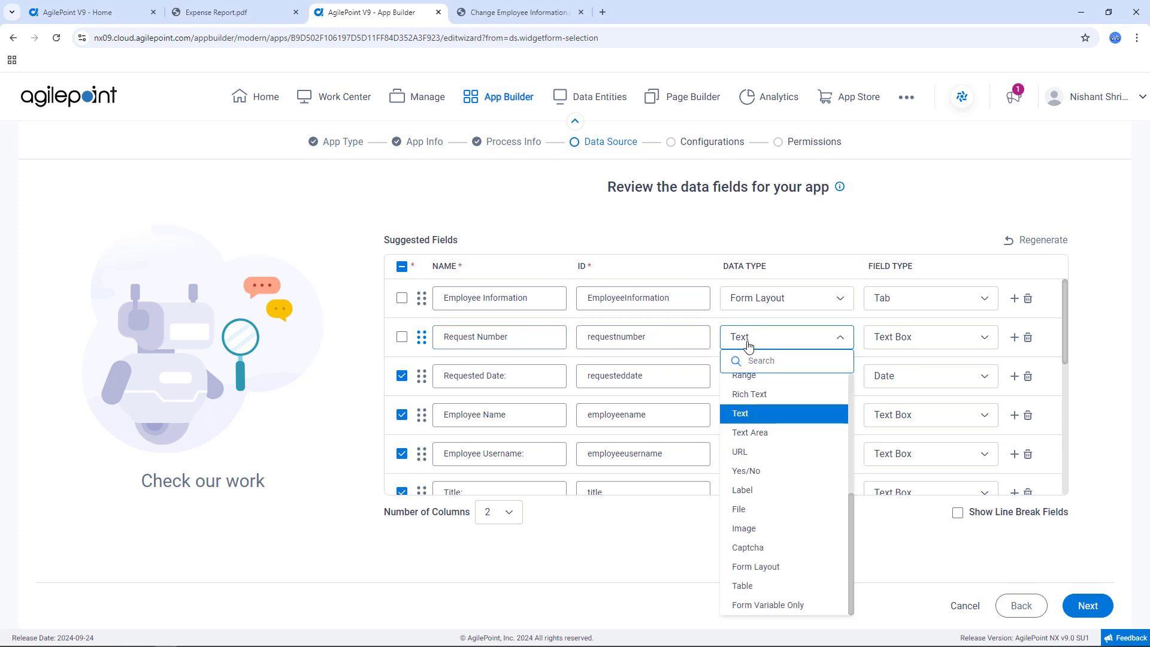
{"action": "type", "text": "se"}
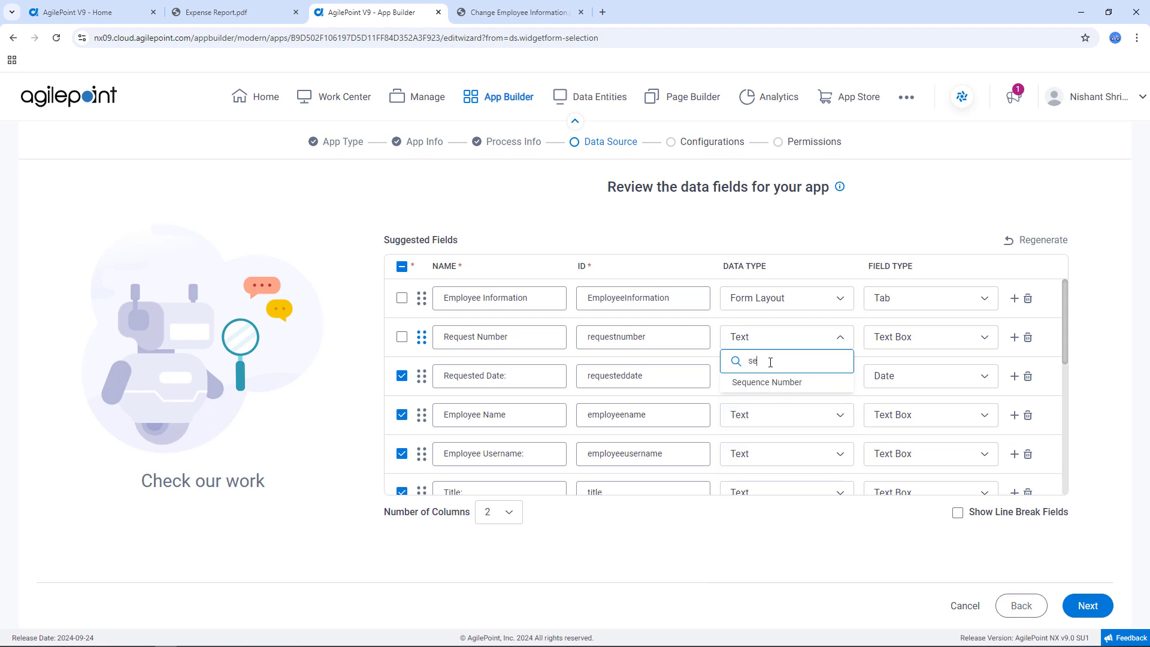
{"action": "left_click", "coordinate": [767, 382]}
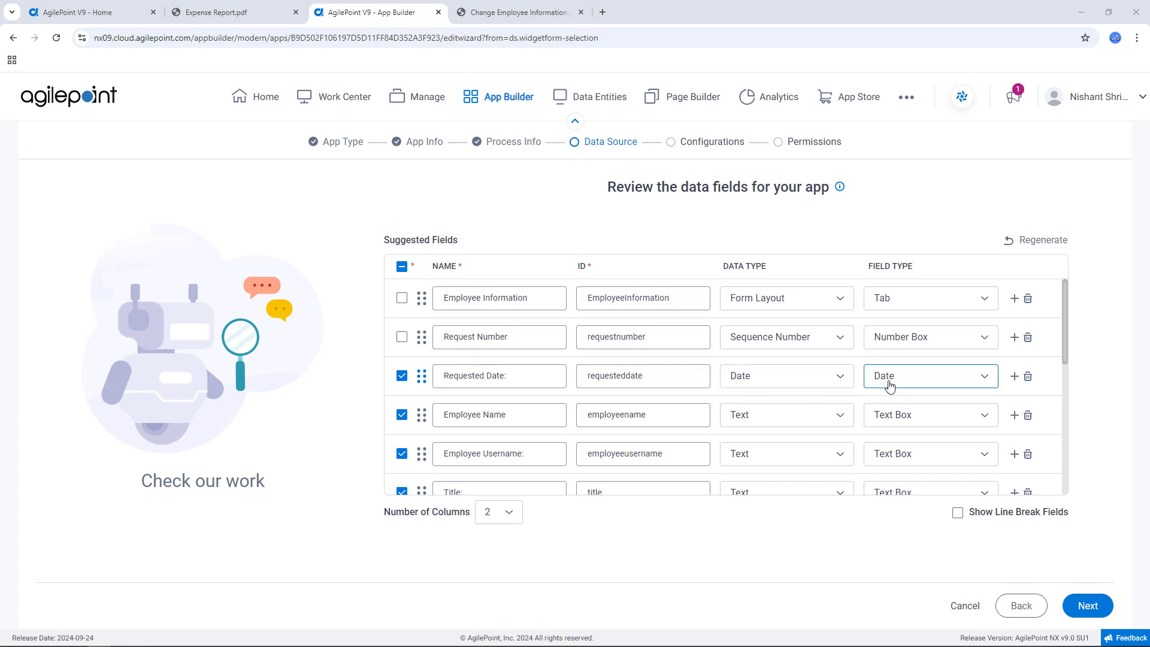
Configure the Department field to use the existing Departments picklist and save it
{"action": "scroll", "coordinate": [770, 383], "scroll_direction": "down", "scroll_amount": 1}
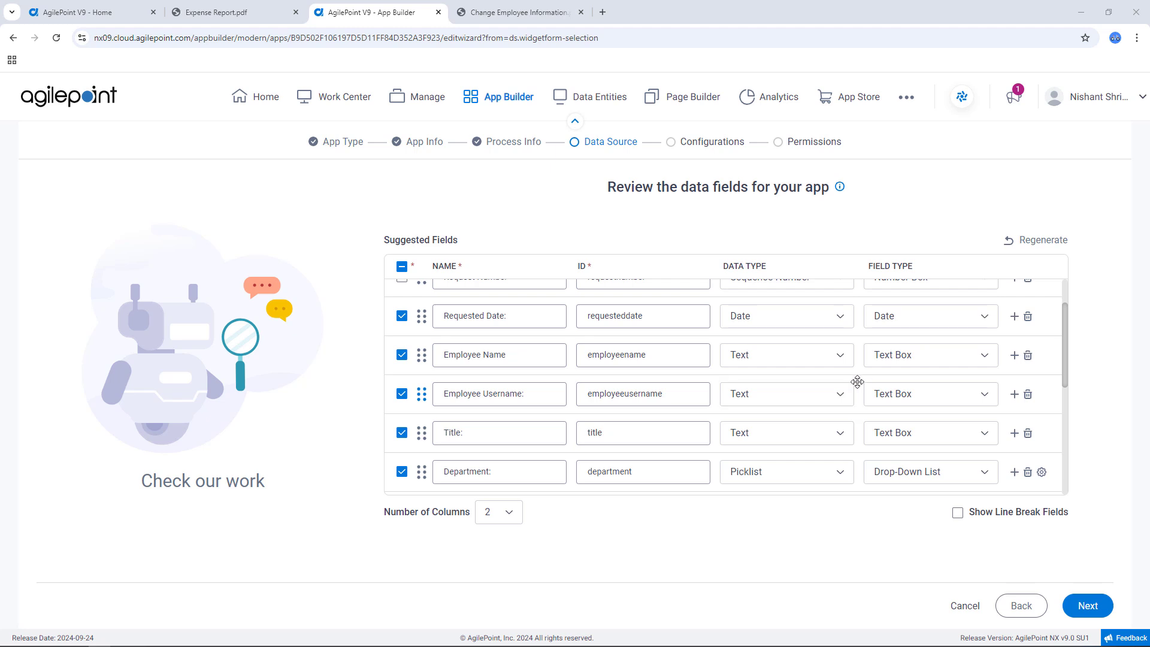
{"action": "scroll", "coordinate": [858, 381], "scroll_direction": "down", "scroll_amount": 1}
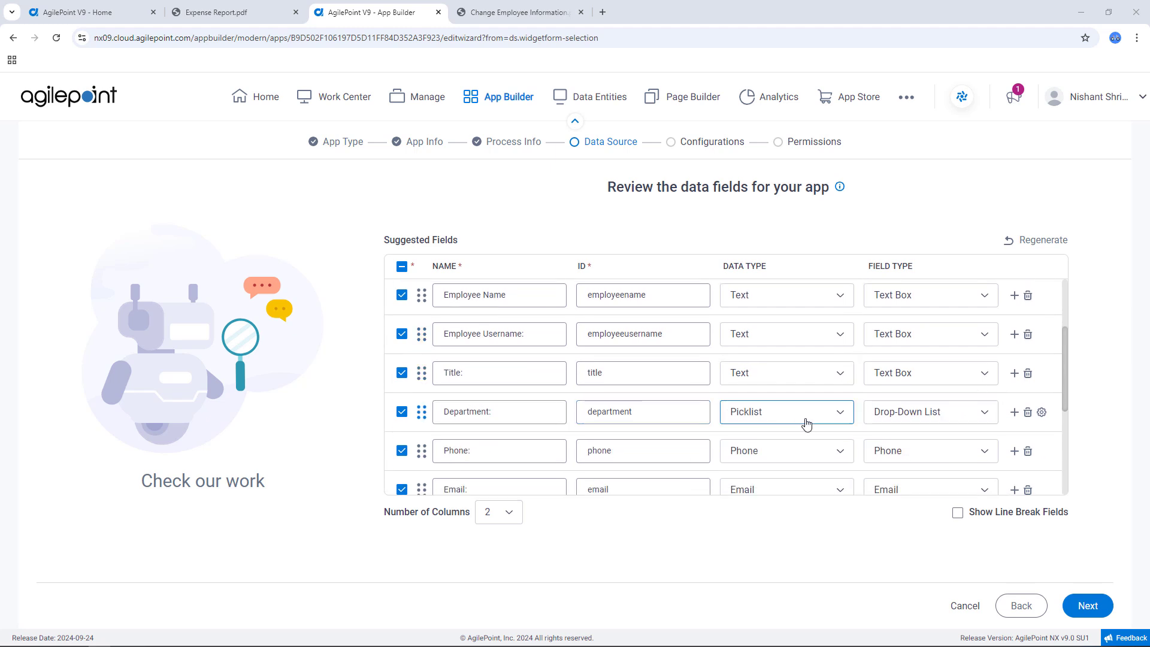
{"action": "left_click", "coordinate": [1042, 412]}
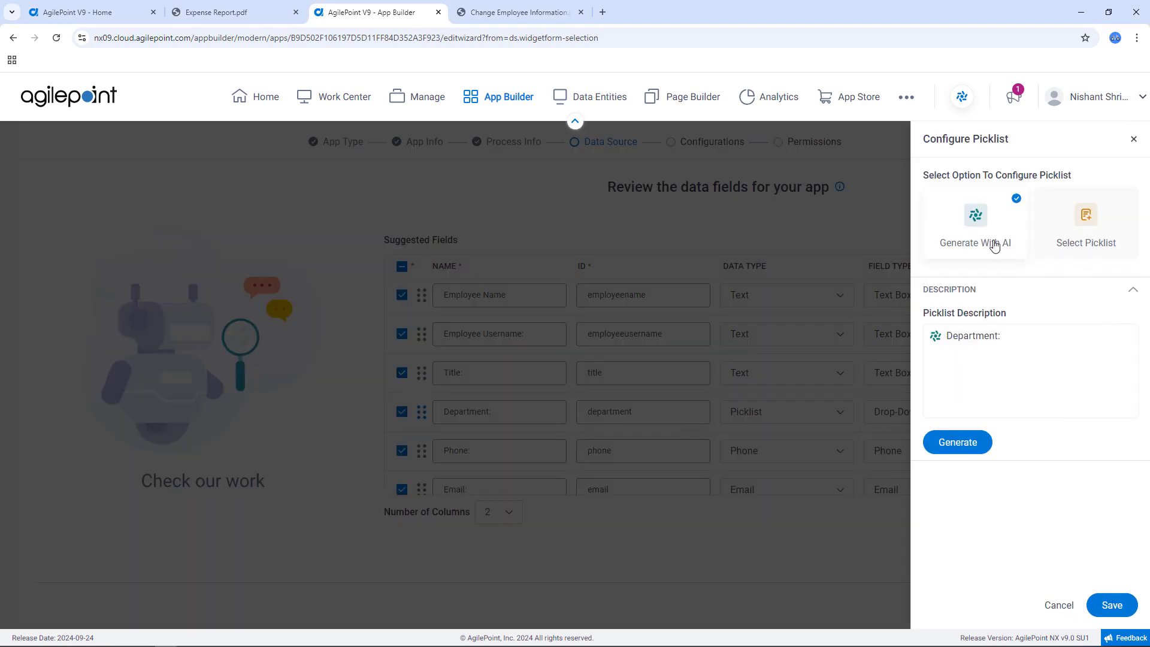
{"action": "left_click", "coordinate": [1086, 241]}
{"action": "left_click", "coordinate": [1000, 308]}
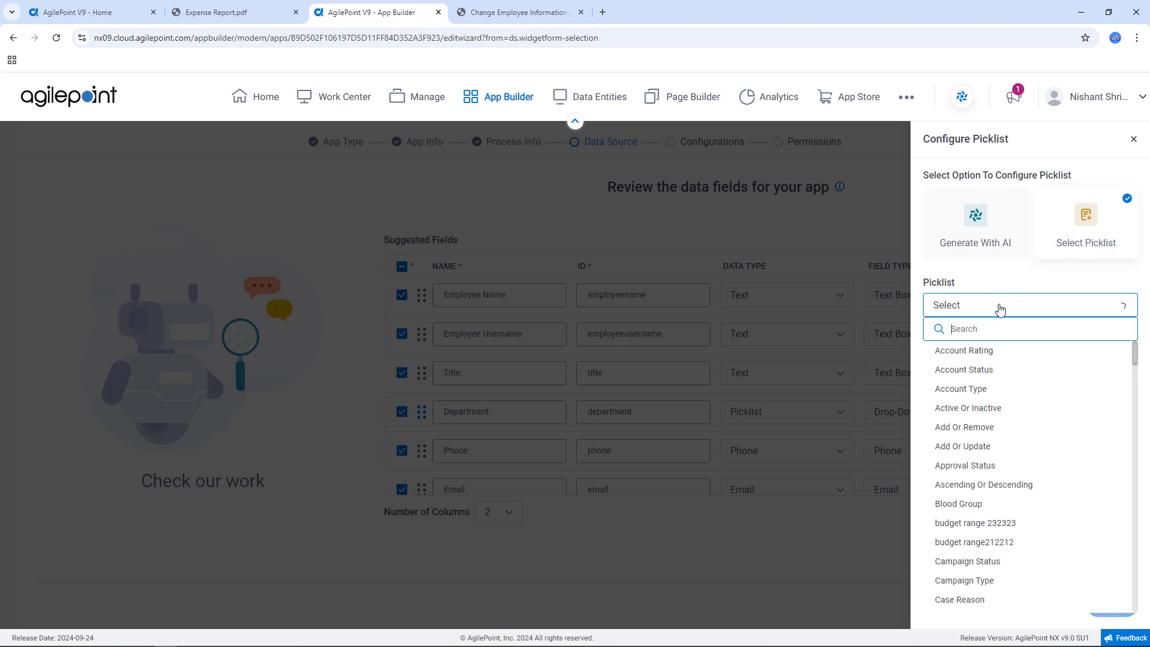
{"action": "type", "text": "depar"}
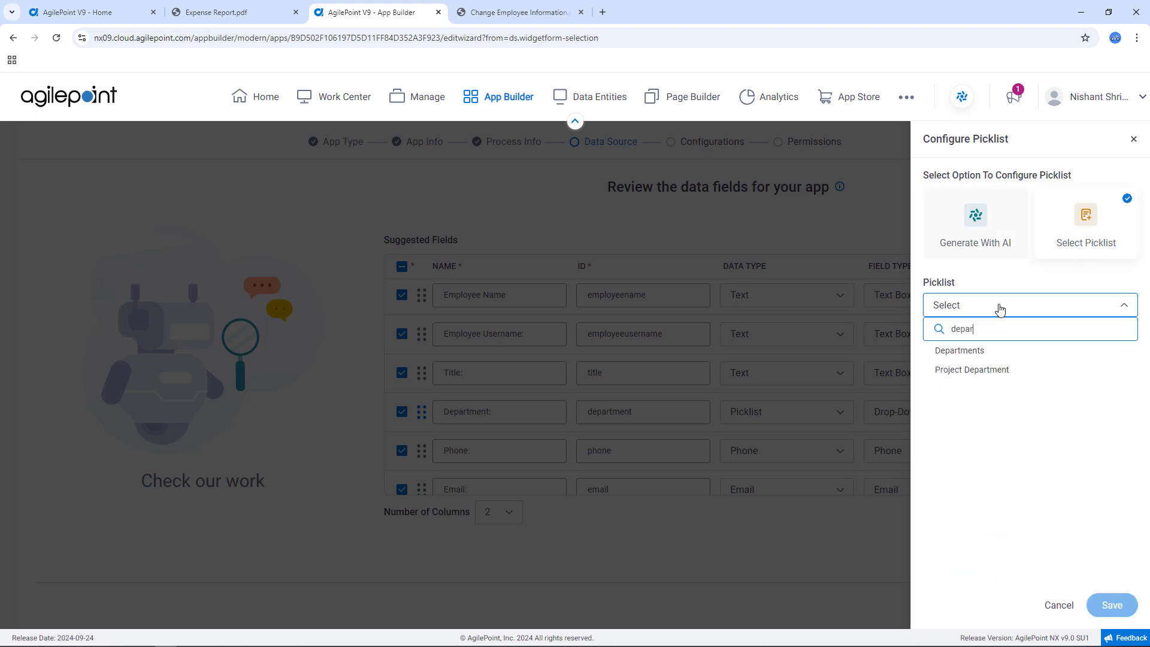
{"action": "left_click", "coordinate": [972, 351]}
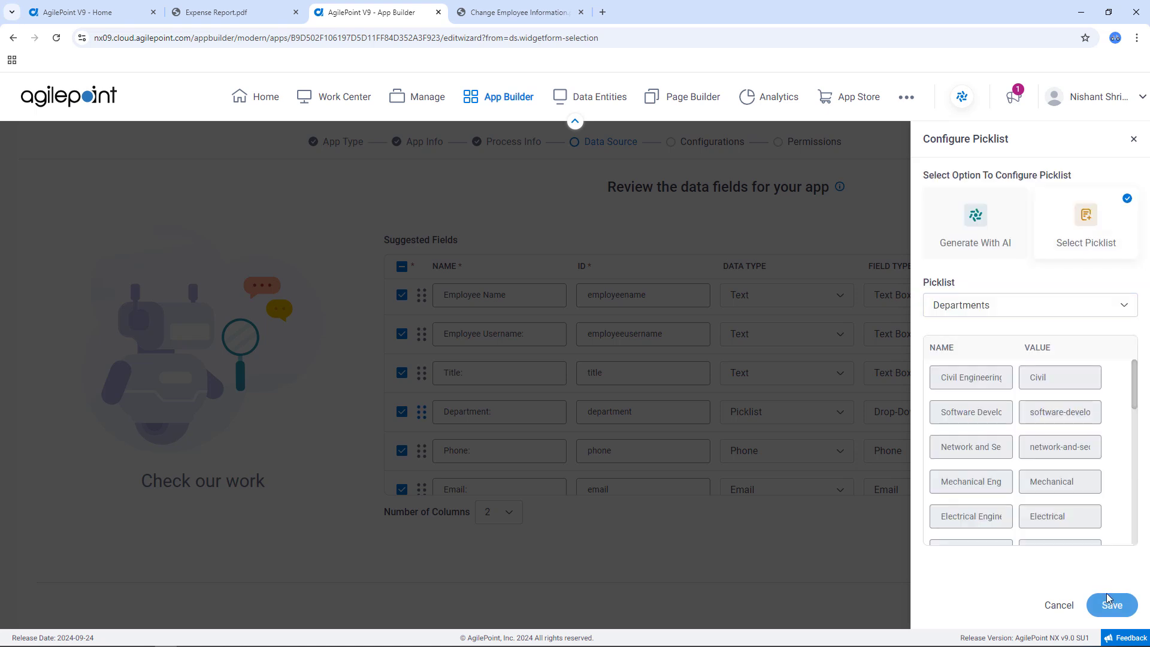
{"action": "left_click", "coordinate": [1111, 606]}
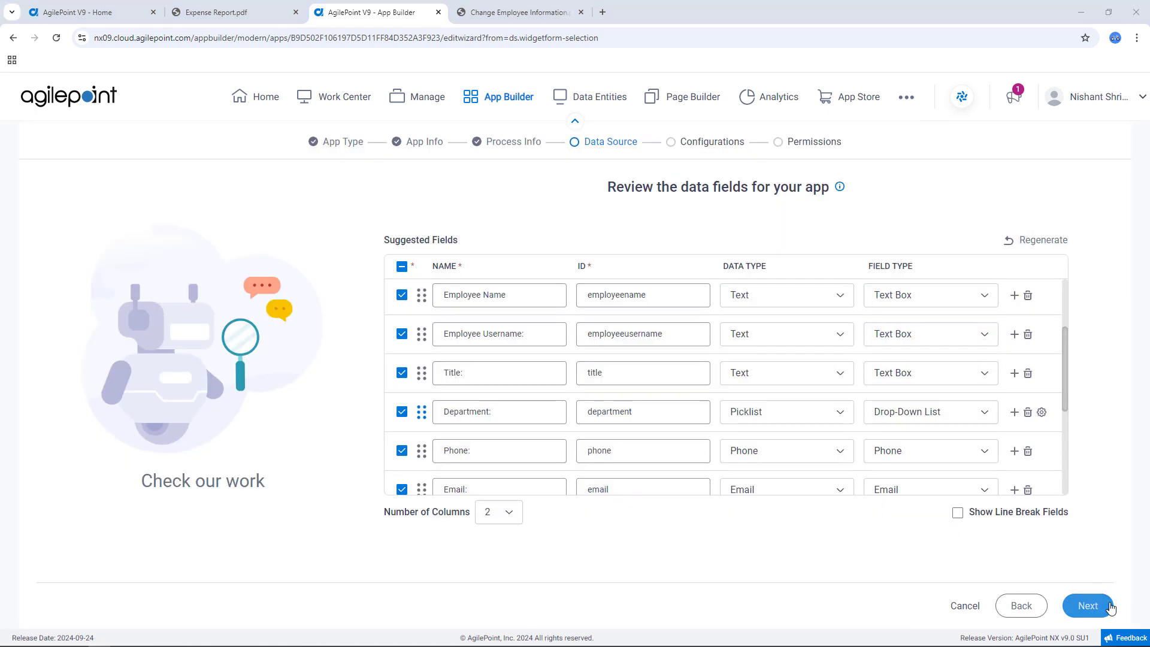
Review the suggested employee and manager fields and their types against the form in Expense Report.pdf
{"action": "left_click", "coordinate": [631, 407]}
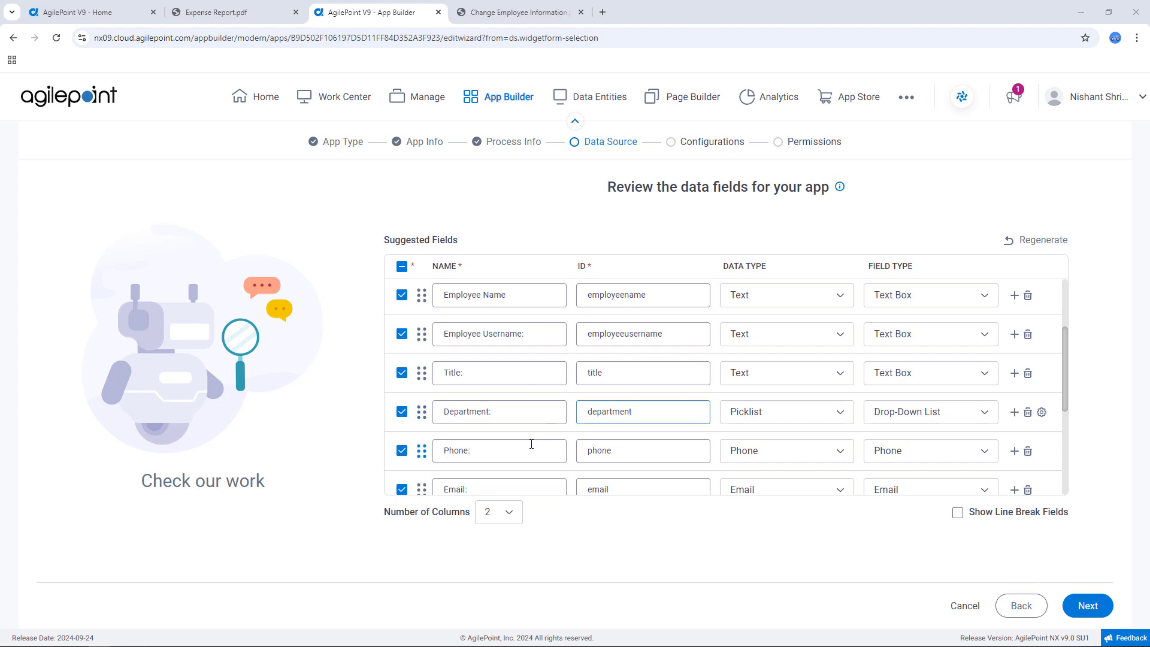
{"action": "left_click", "coordinate": [492, 456]}
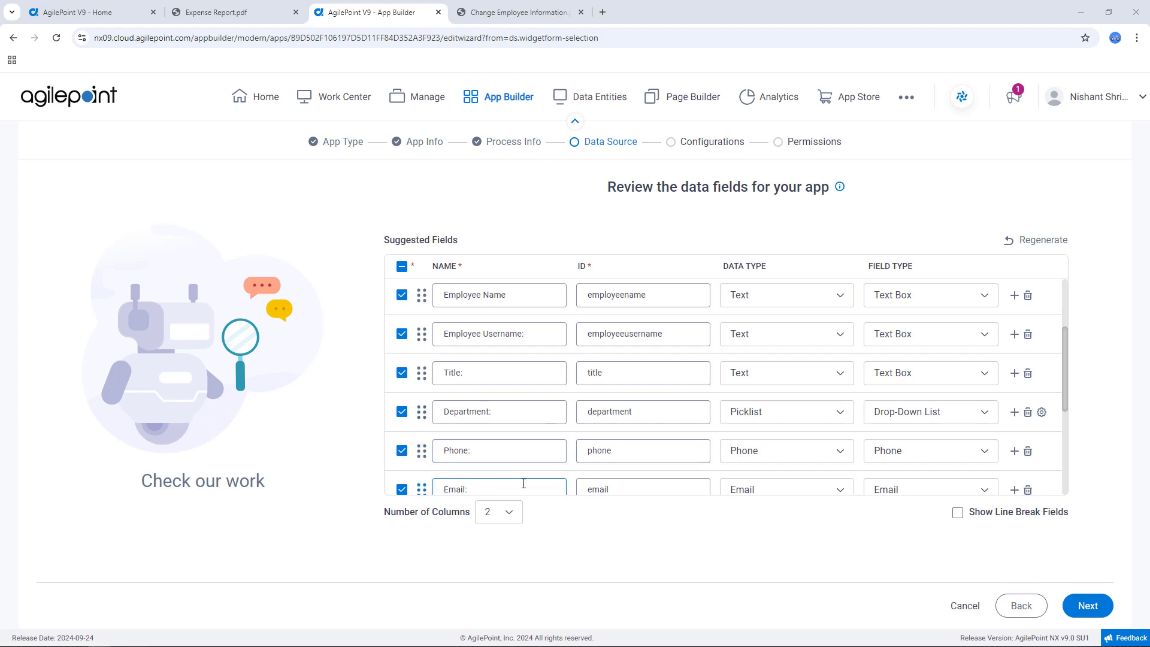
{"action": "left_click", "coordinate": [822, 460]}
{"action": "left_click", "coordinate": [898, 457]}
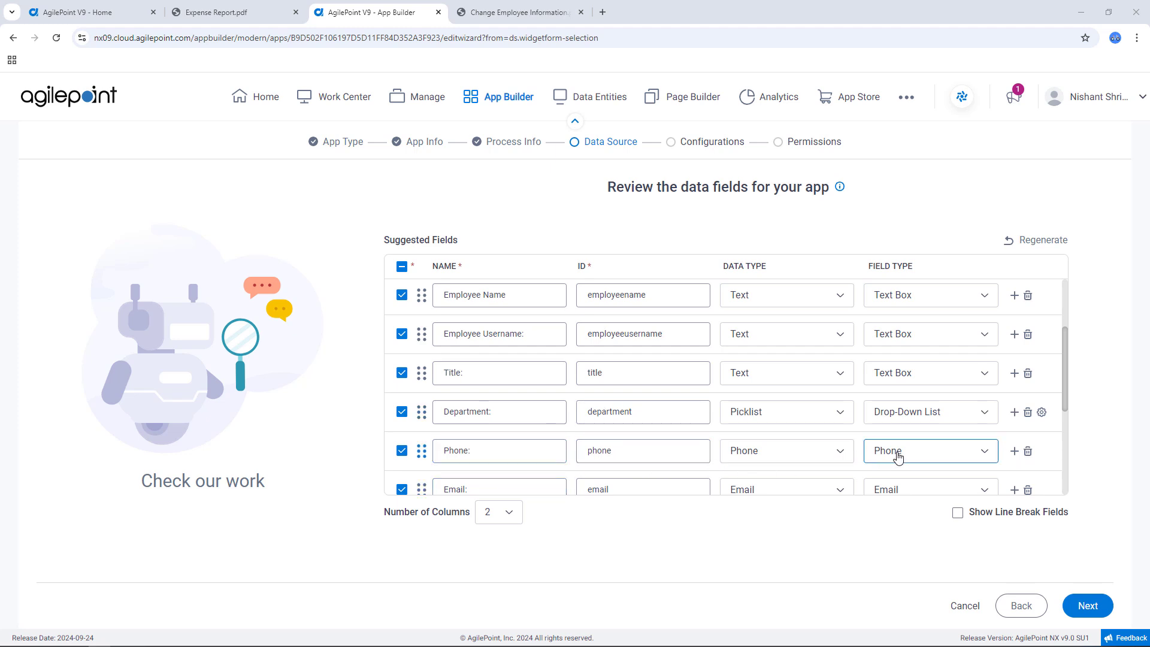
{"action": "scroll", "coordinate": [897, 456], "scroll_direction": "down", "scroll_amount": 3}
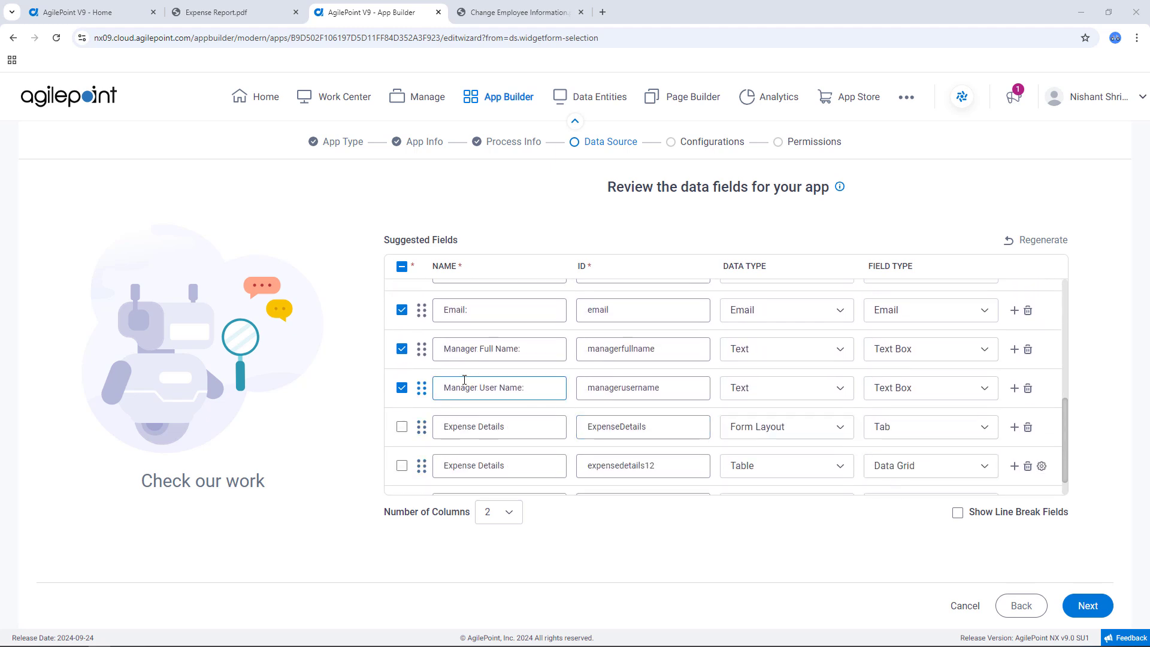
{"action": "scroll", "coordinate": [415, 387], "scroll_direction": "up", "scroll_amount": 1}
{"action": "scroll", "coordinate": [415, 387], "scroll_direction": "up", "scroll_amount": 1}
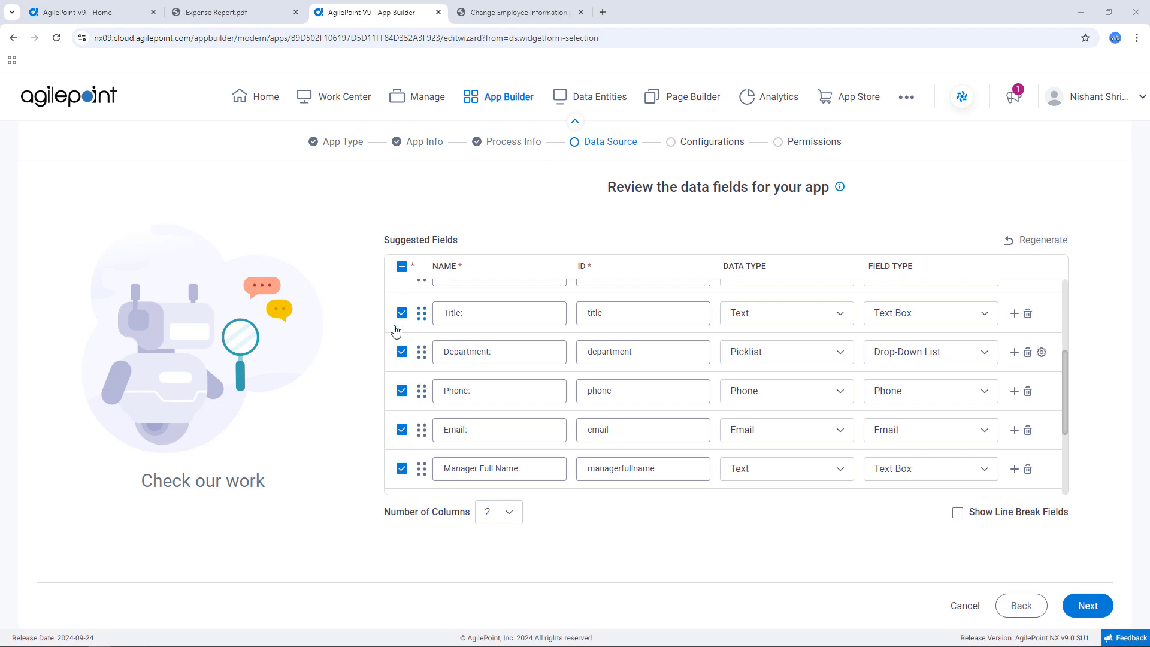
{"action": "left_click", "coordinate": [582, 321]}
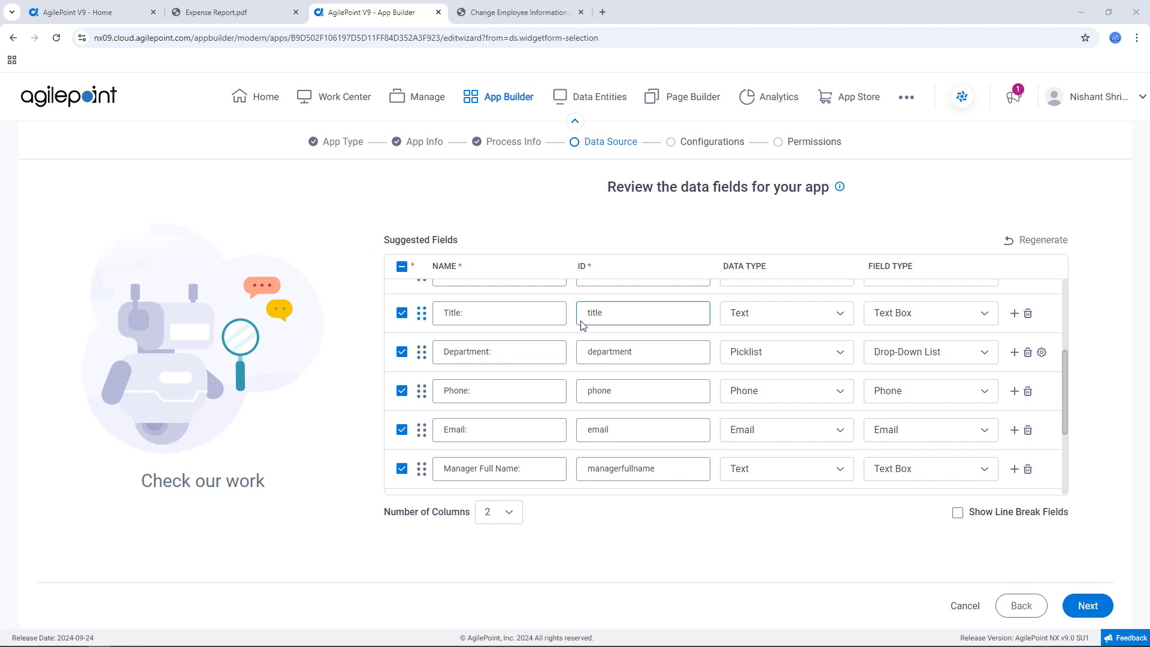
{"action": "left_click", "coordinate": [262, 16]}
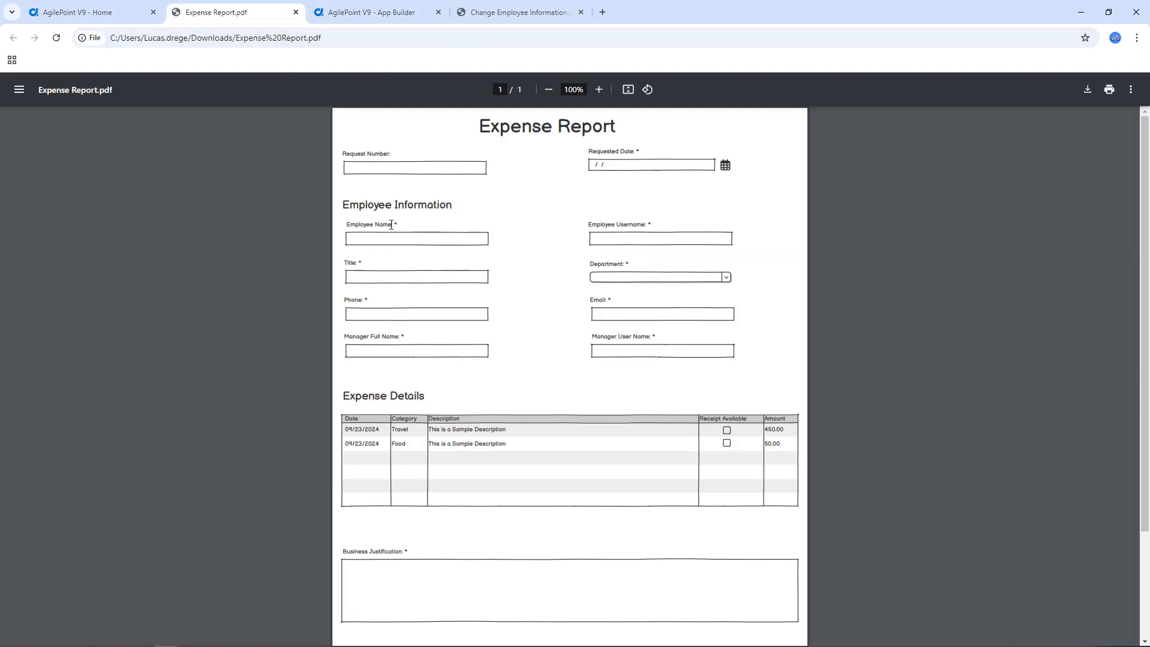
{"action": "left_click", "coordinate": [372, 17]}
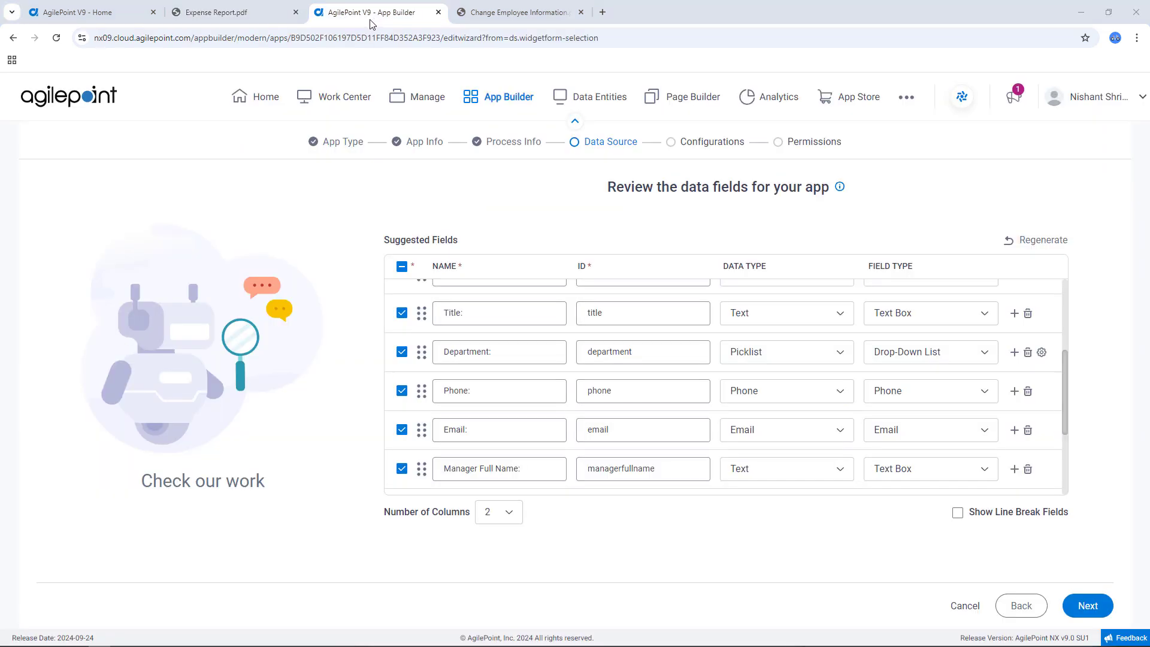
Open the child fields of the Expense Details data grid and compare them with the table in Expense Report.pdf
{"action": "scroll", "coordinate": [910, 405], "scroll_direction": "down", "scroll_amount": 3}
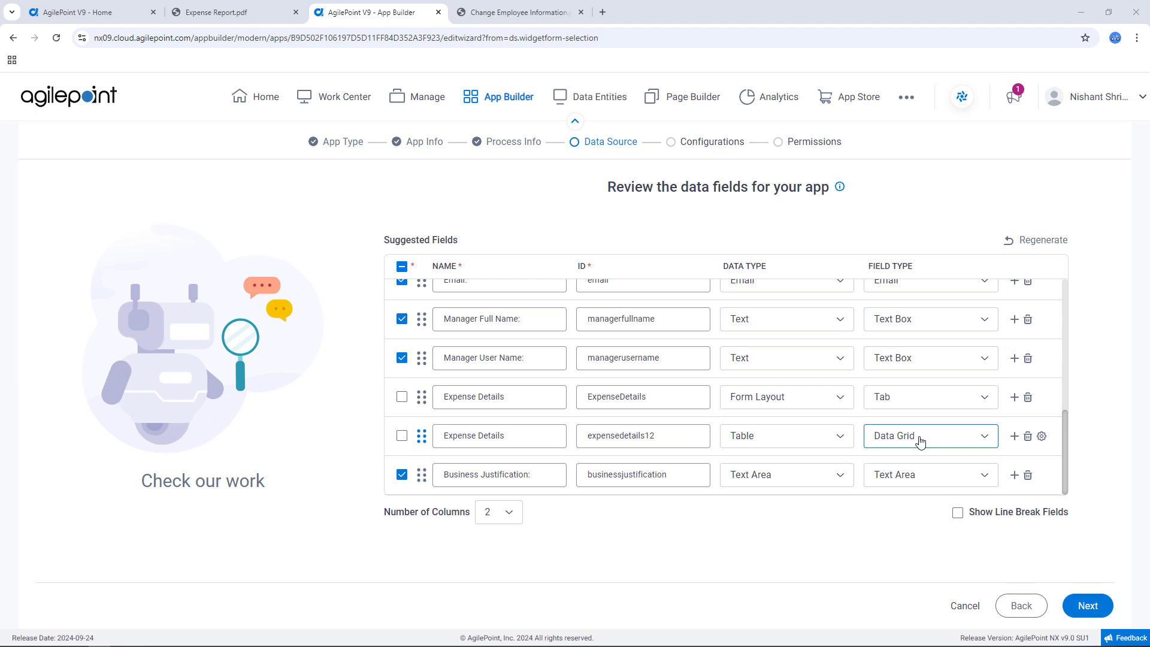
{"action": "left_click", "coordinate": [1042, 438]}
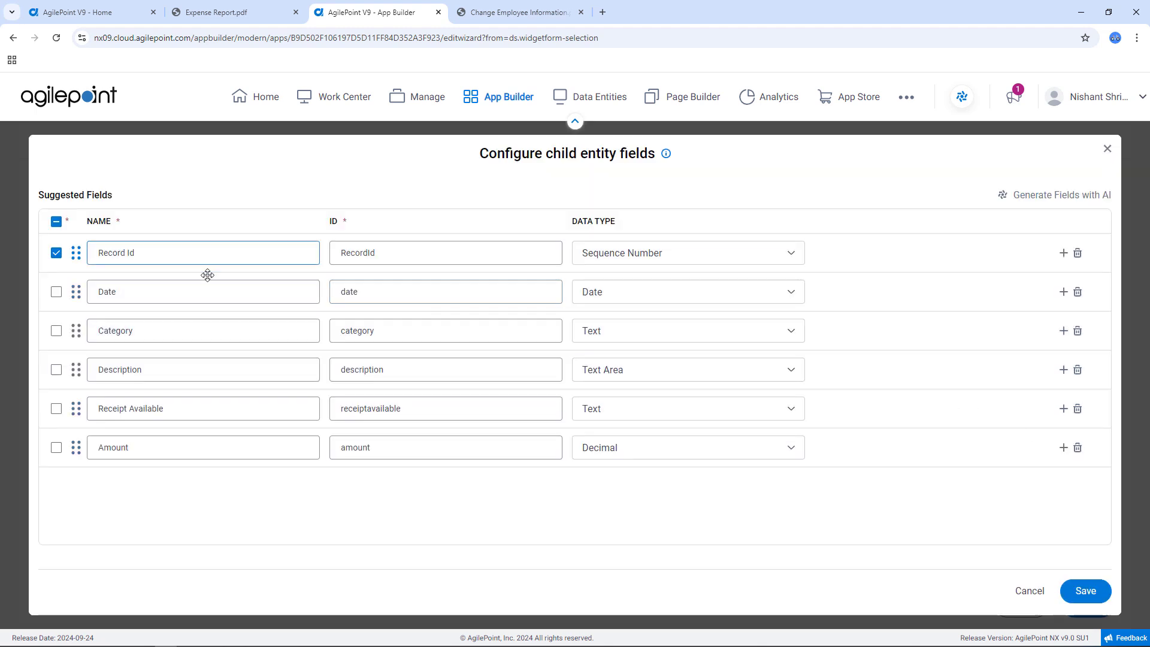
{"action": "left_click", "coordinate": [239, 285]}
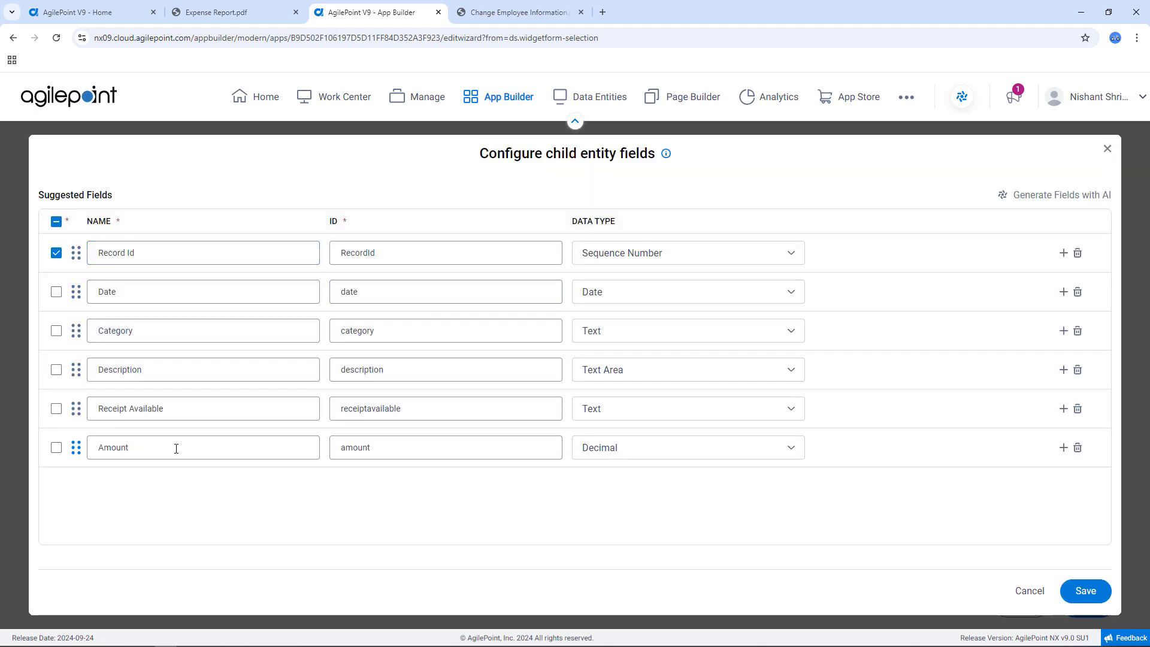
{"action": "left_click", "coordinate": [257, 16]}
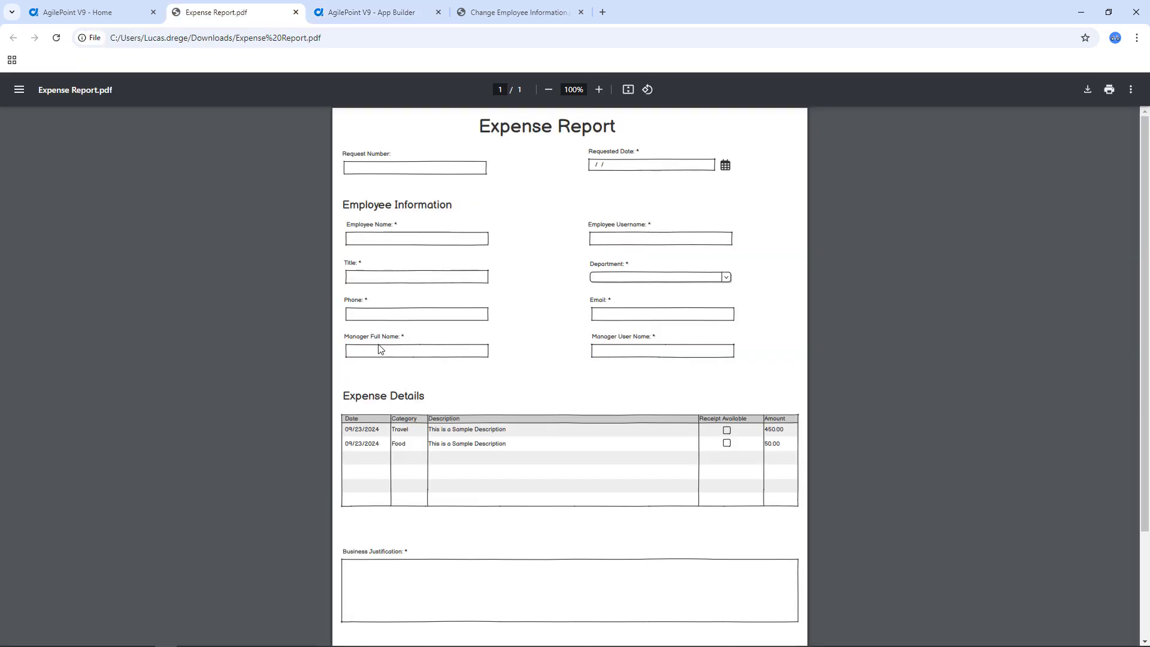
{"action": "left_click", "coordinate": [388, 14]}
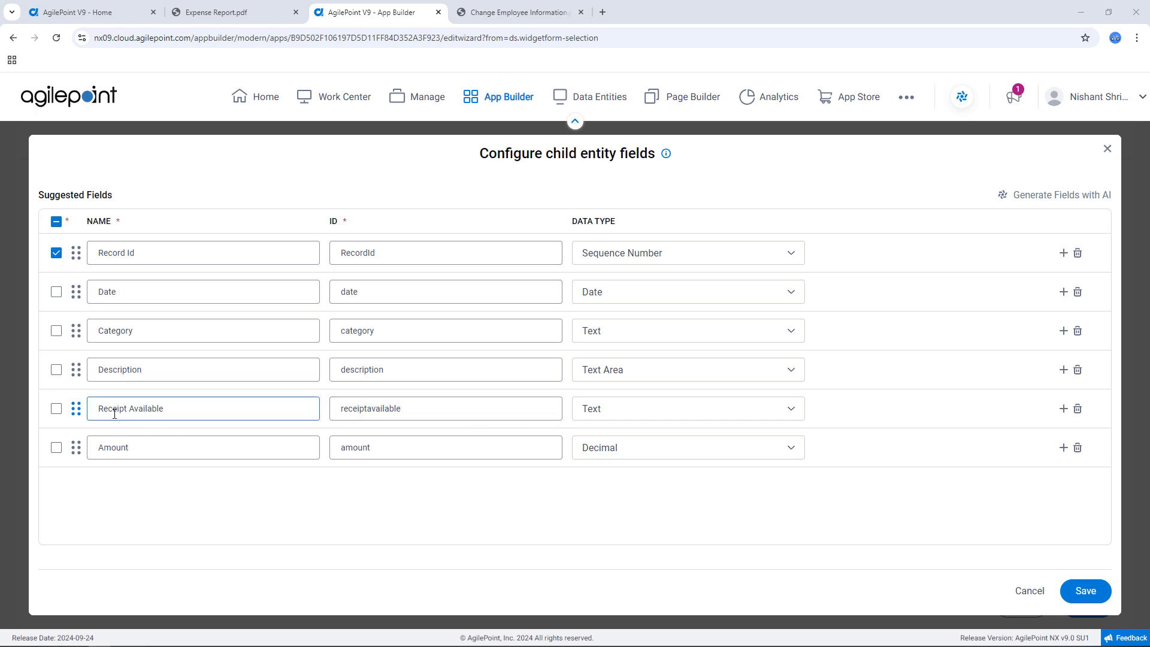
Set the Receipt Available child field's data type to Yes/No
{"action": "left_click", "coordinate": [609, 418]}
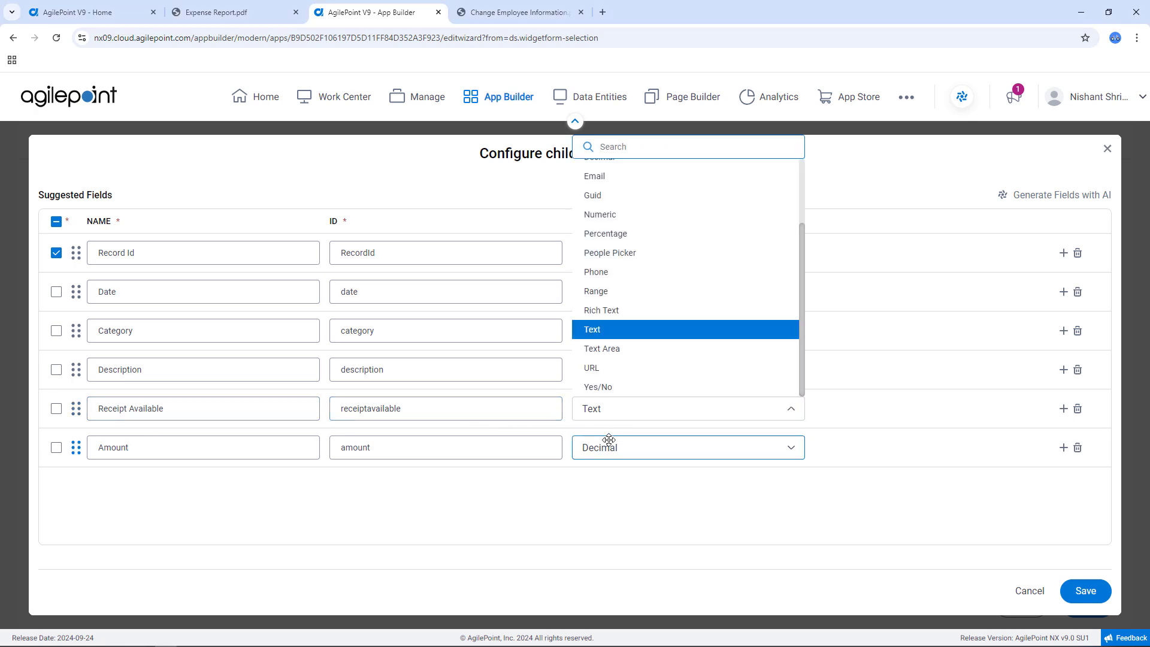
{"action": "left_click", "coordinate": [601, 387]}
{"action": "left_click", "coordinate": [604, 392]}
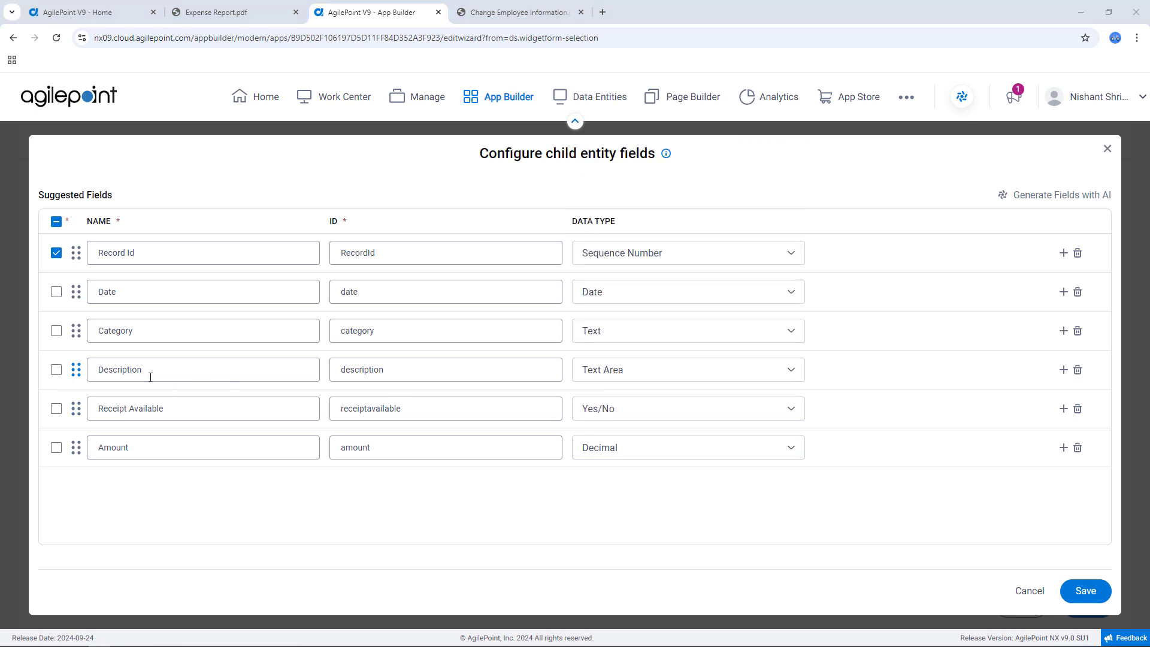
Mark the Date, Category, Description and Amount child fields as required and save the child entity configuration
{"action": "left_click", "coordinate": [57, 294]}
{"action": "left_click", "coordinate": [55, 333]}
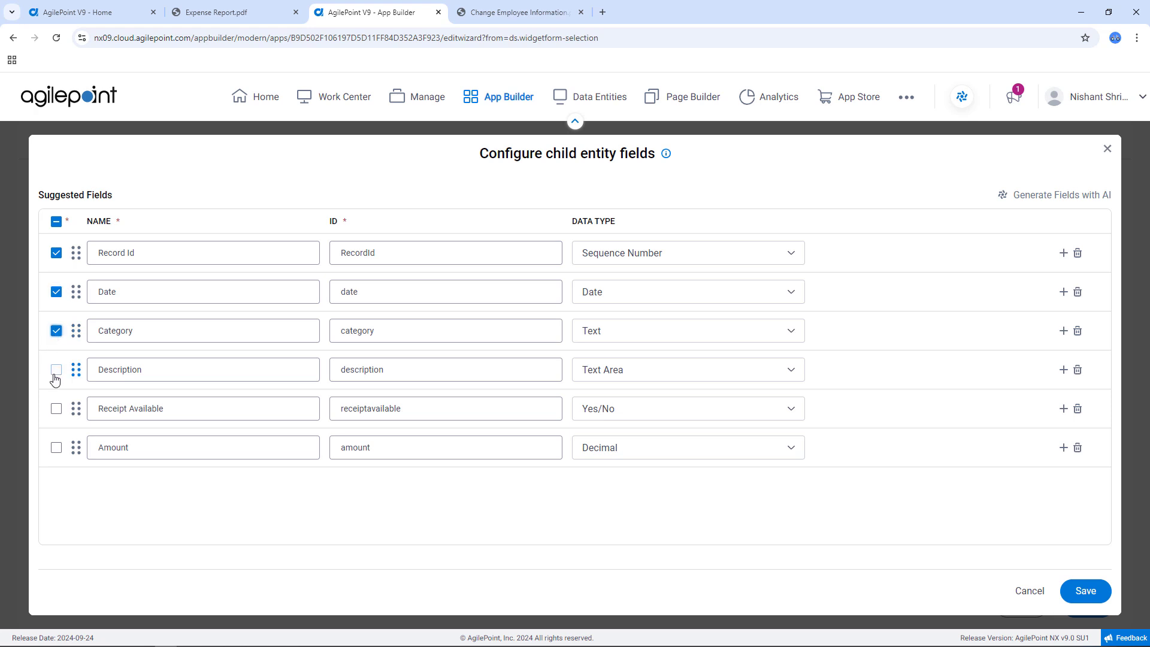
{"action": "left_click", "coordinate": [56, 370]}
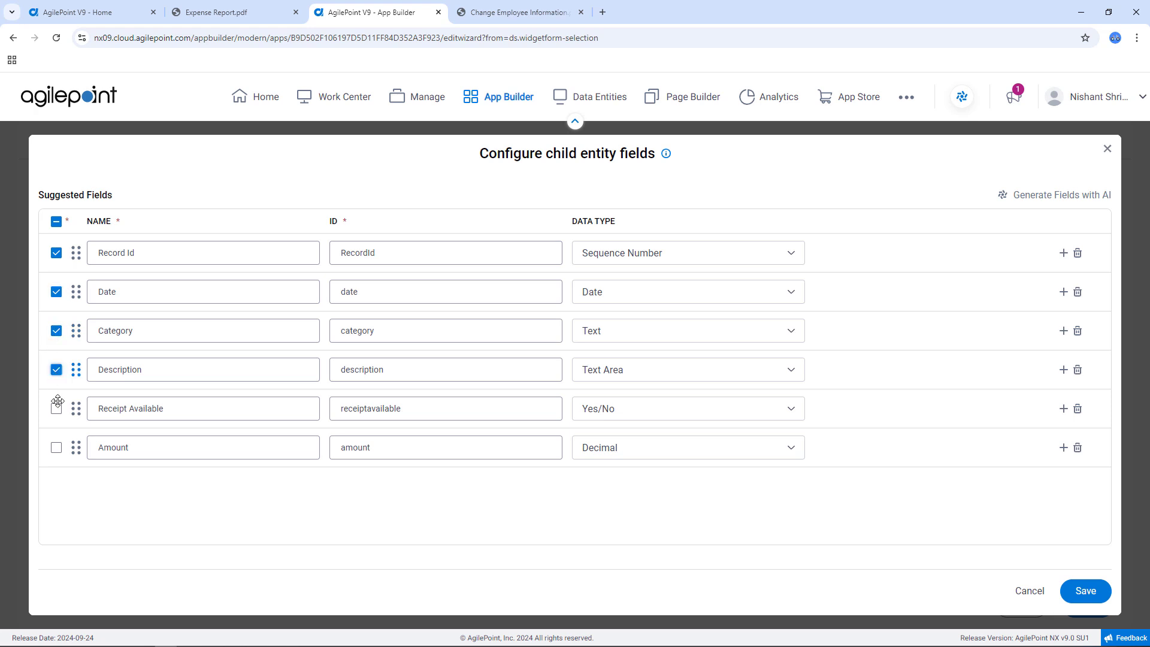
{"action": "left_click", "coordinate": [57, 450]}
{"action": "left_click", "coordinate": [1085, 592]}
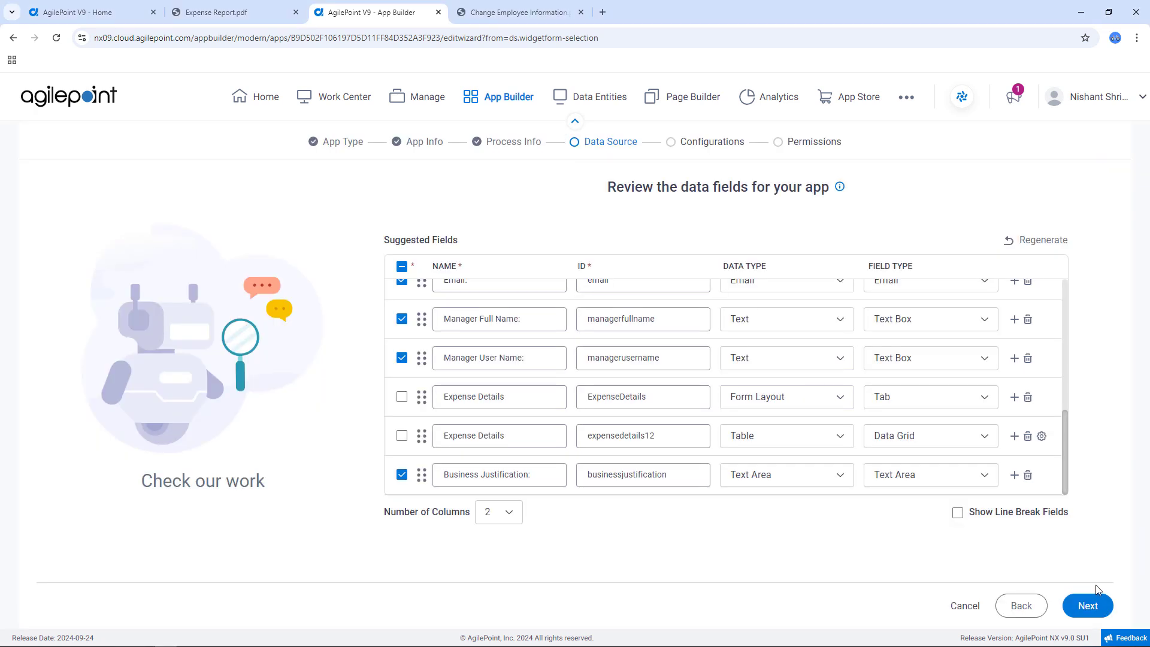
Set up the primary entity with display name "Expense Report LD Oct" and Request Number as its primary field
{"action": "left_click", "coordinate": [1099, 605]}
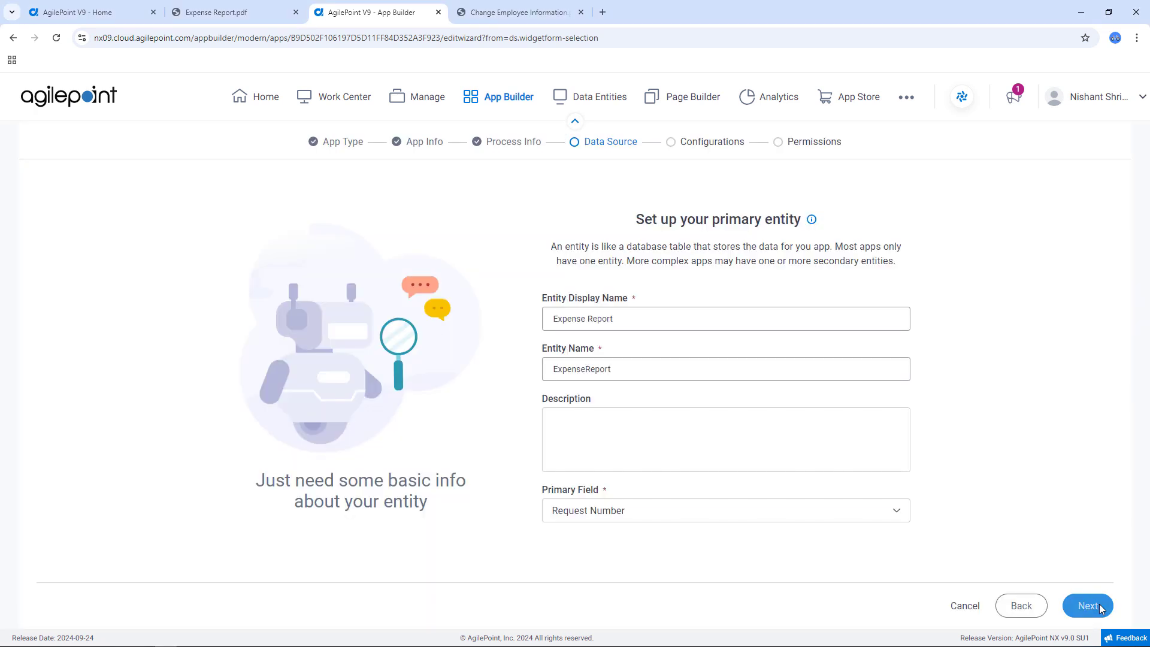
{"action": "left_click", "coordinate": [655, 320]}
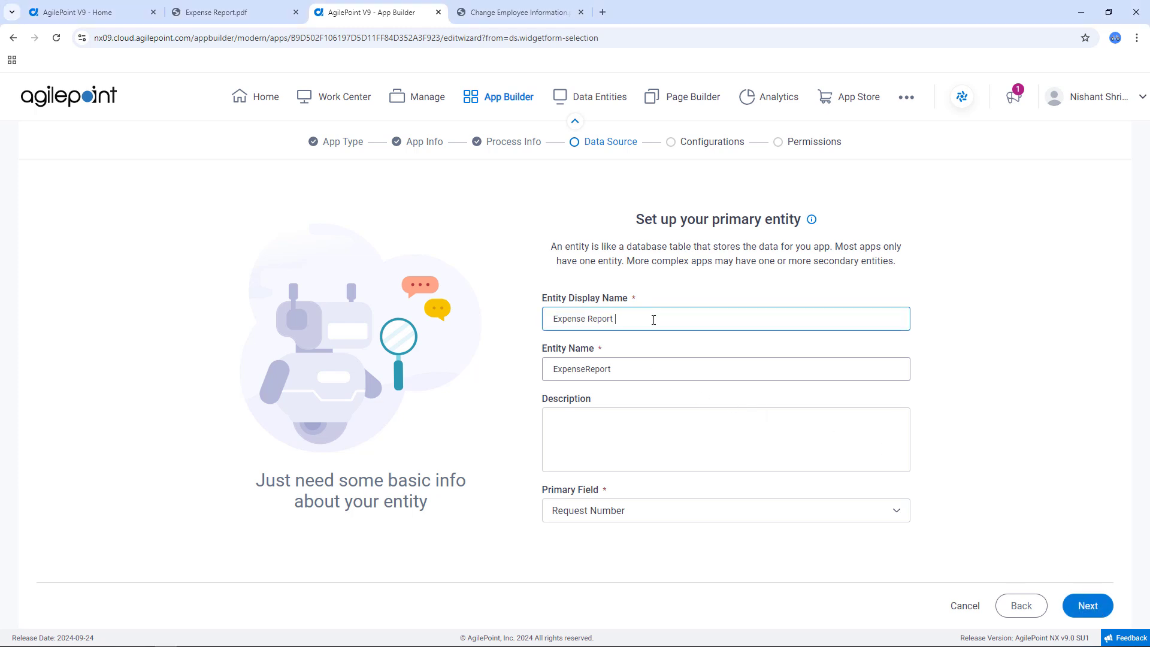
{"action": "type", "text": "LD Oct"}
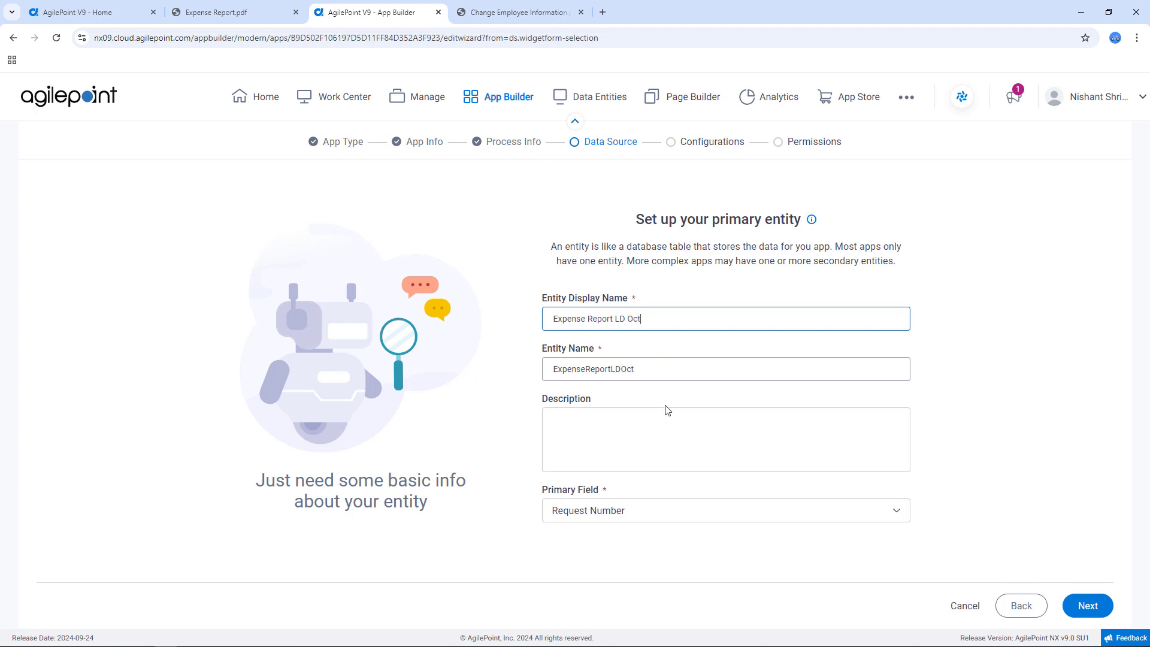
{"action": "left_click", "coordinate": [653, 514]}
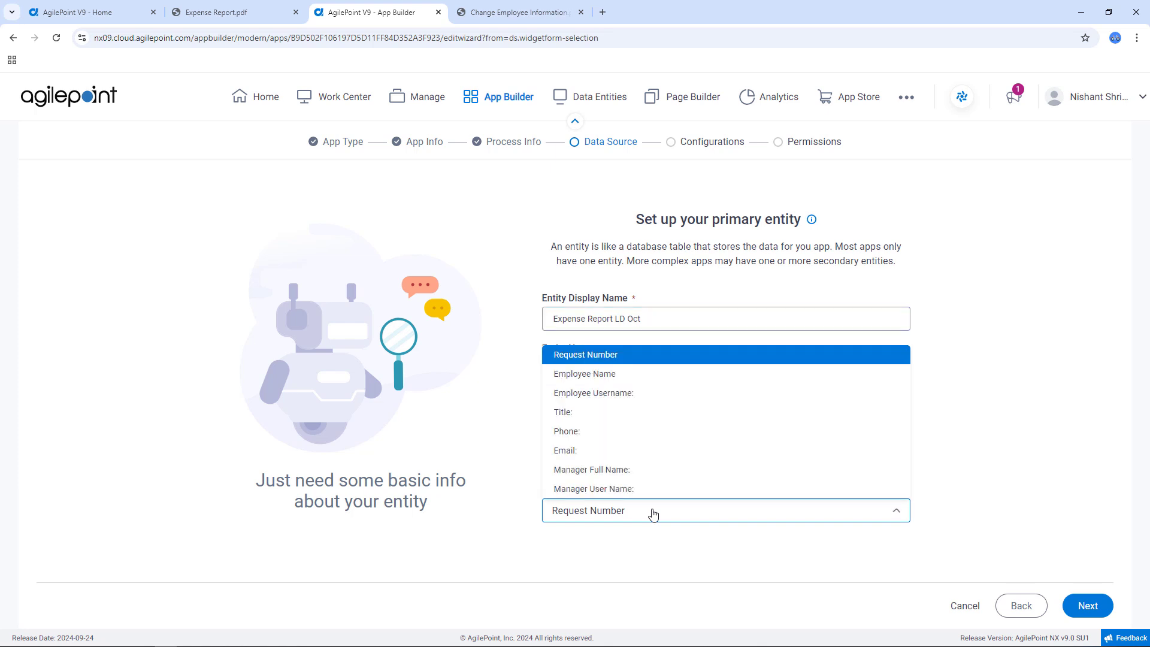
{"action": "left_click", "coordinate": [628, 356]}
{"action": "left_click", "coordinate": [1083, 605]}
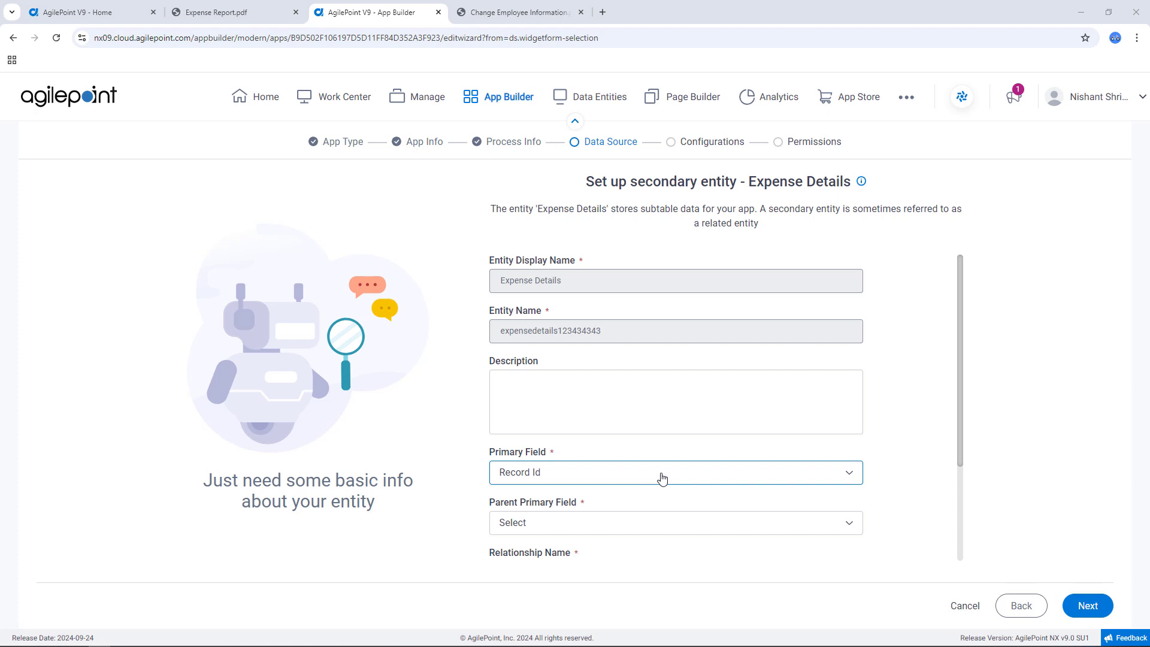
Set the Expense Details secondary entity's parent primary field to Request Number and its child field display name to "Request Number"
{"action": "scroll", "coordinate": [602, 480], "scroll_direction": "down", "scroll_amount": 1}
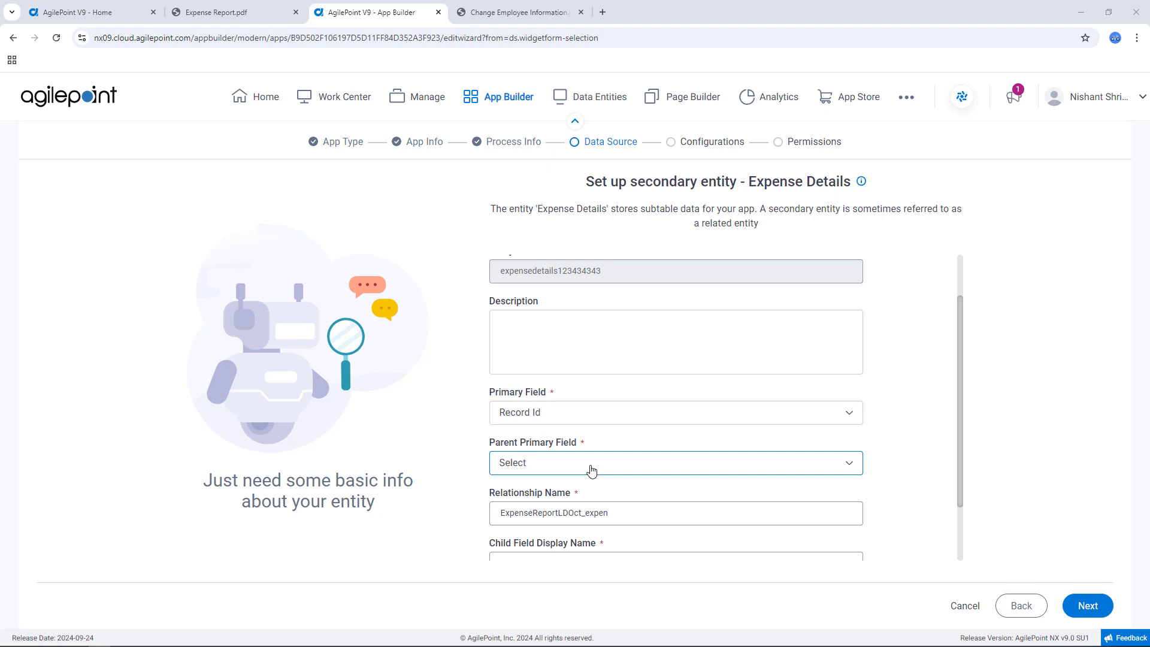
{"action": "left_click", "coordinate": [592, 469]}
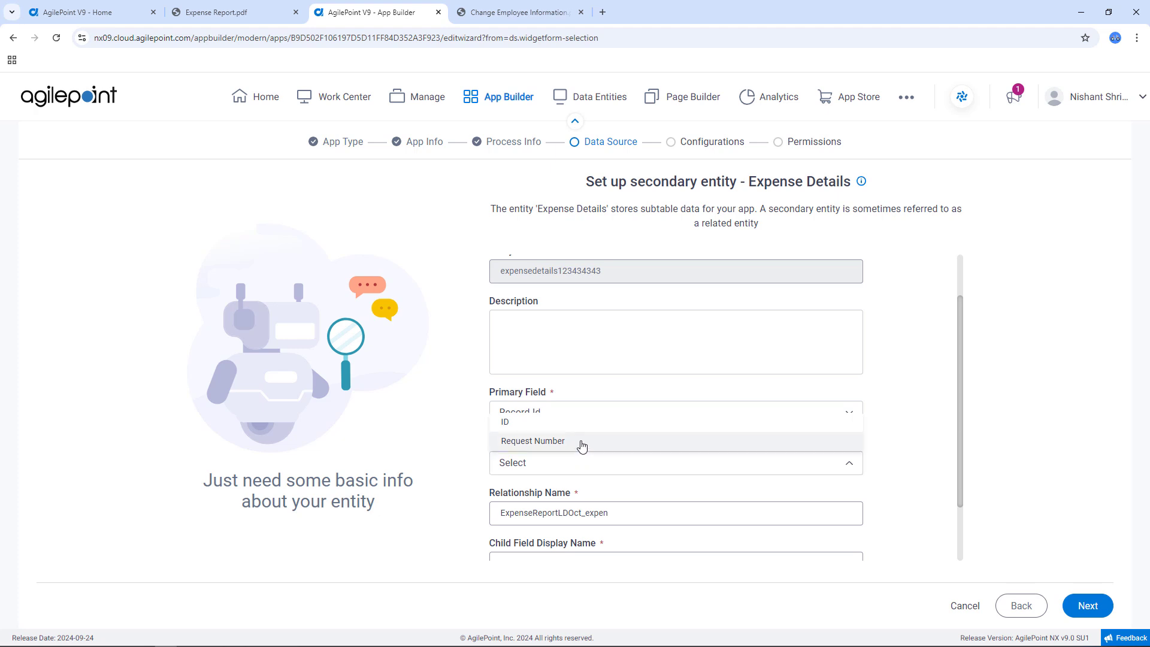
{"action": "left_click", "coordinate": [582, 443]}
{"action": "scroll", "coordinate": [582, 448], "scroll_direction": "down", "scroll_amount": 1}
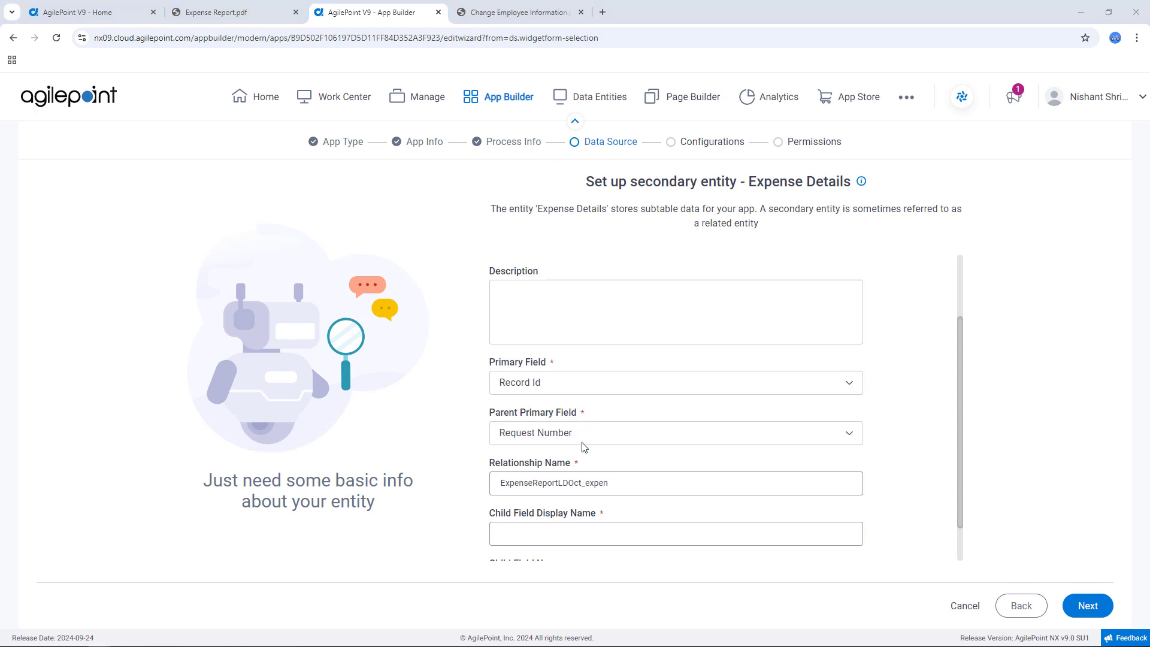
{"action": "left_click", "coordinate": [567, 487]}
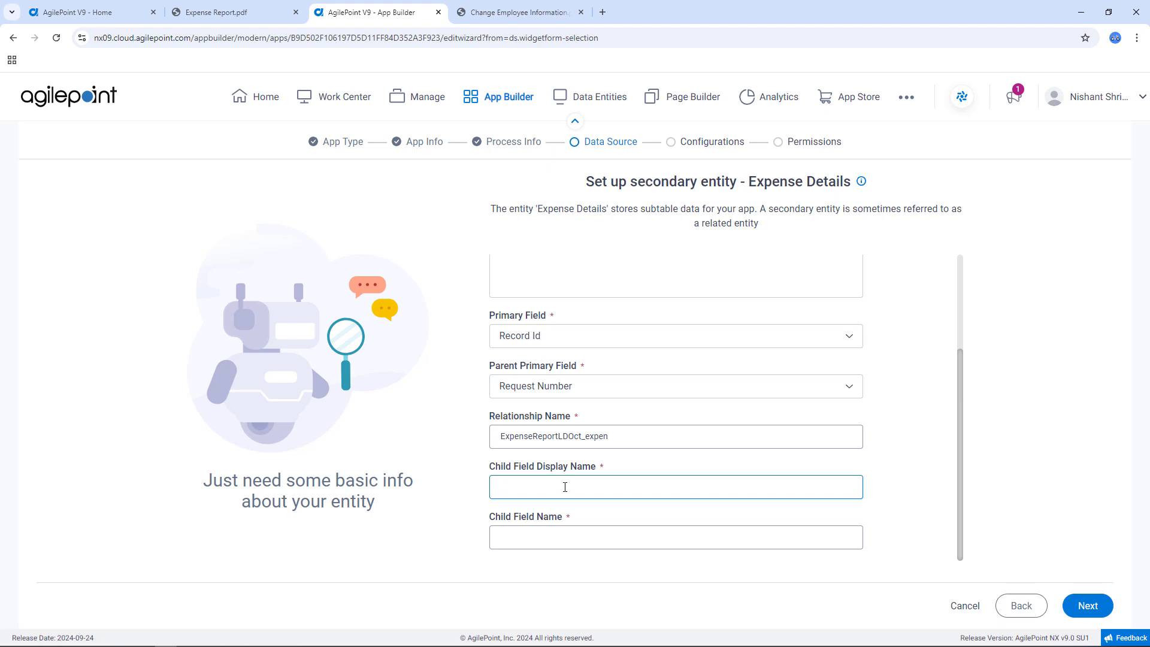
{"action": "type", "text": "Request Number"}
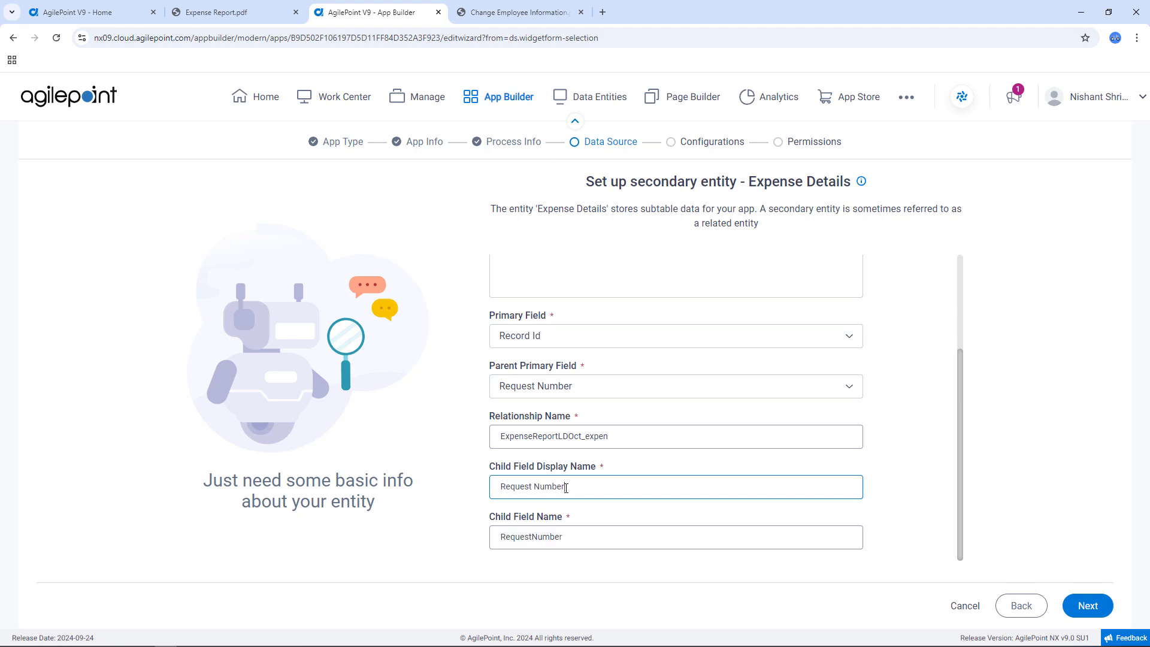
{"action": "left_click", "coordinate": [640, 517]}
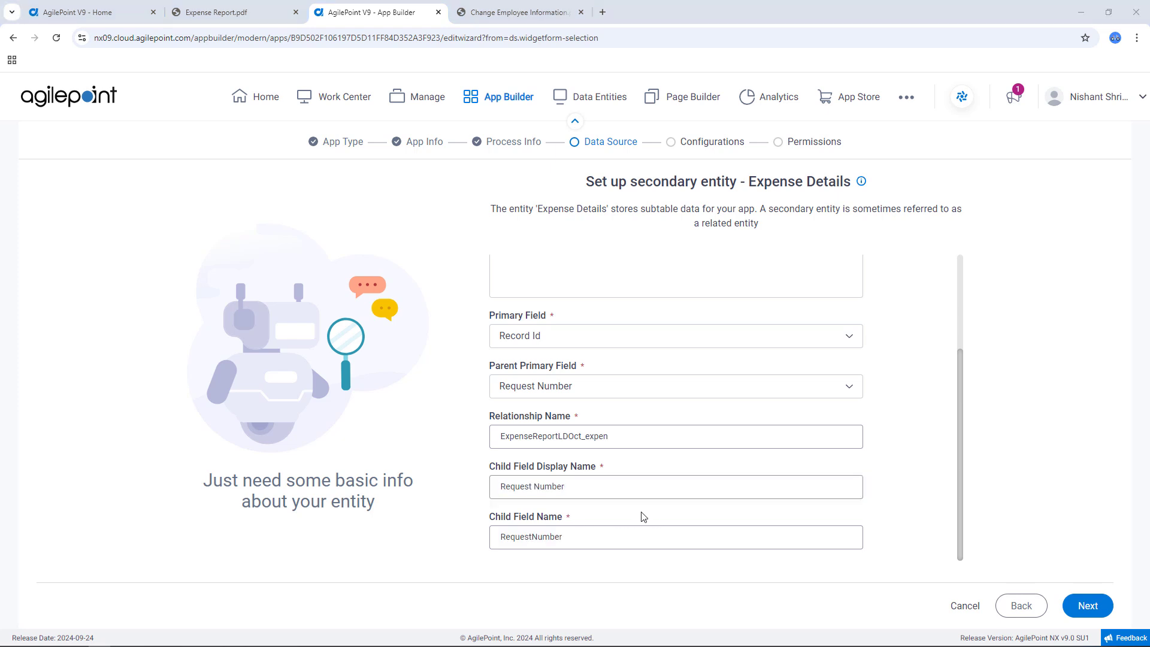
{"action": "left_click", "coordinate": [1108, 601]}
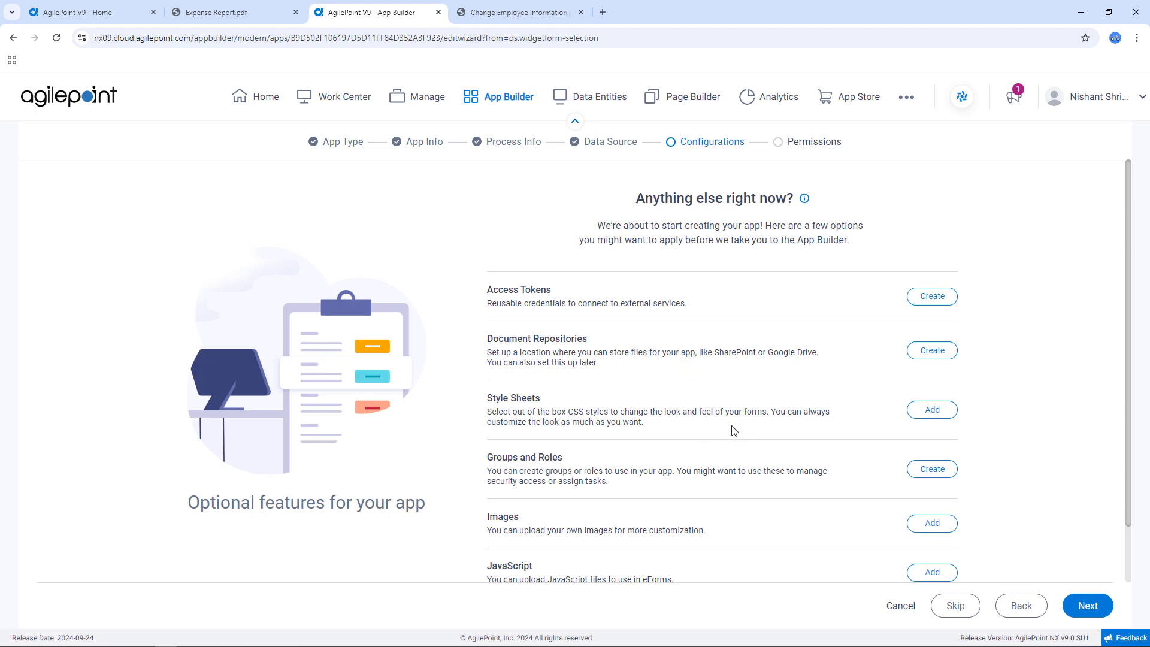
Accept the default configurations and permissions, create the app, and open the New Expense Report LD Oct form for design
{"action": "left_click", "coordinate": [1077, 601]}
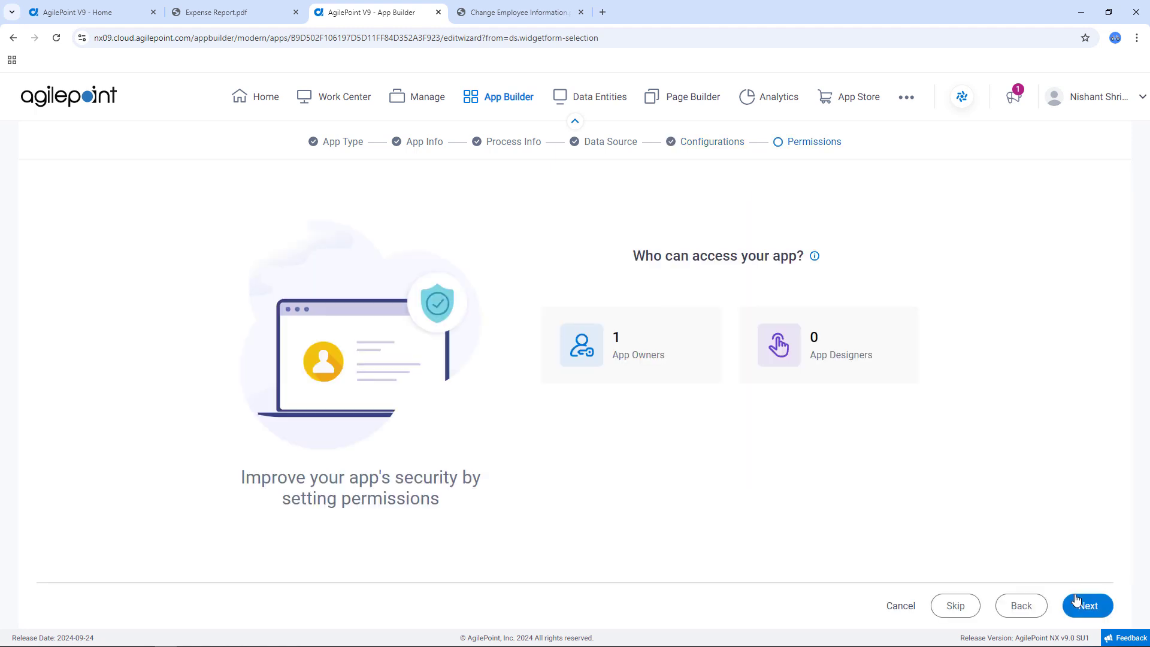
{"action": "left_click", "coordinate": [1086, 606]}
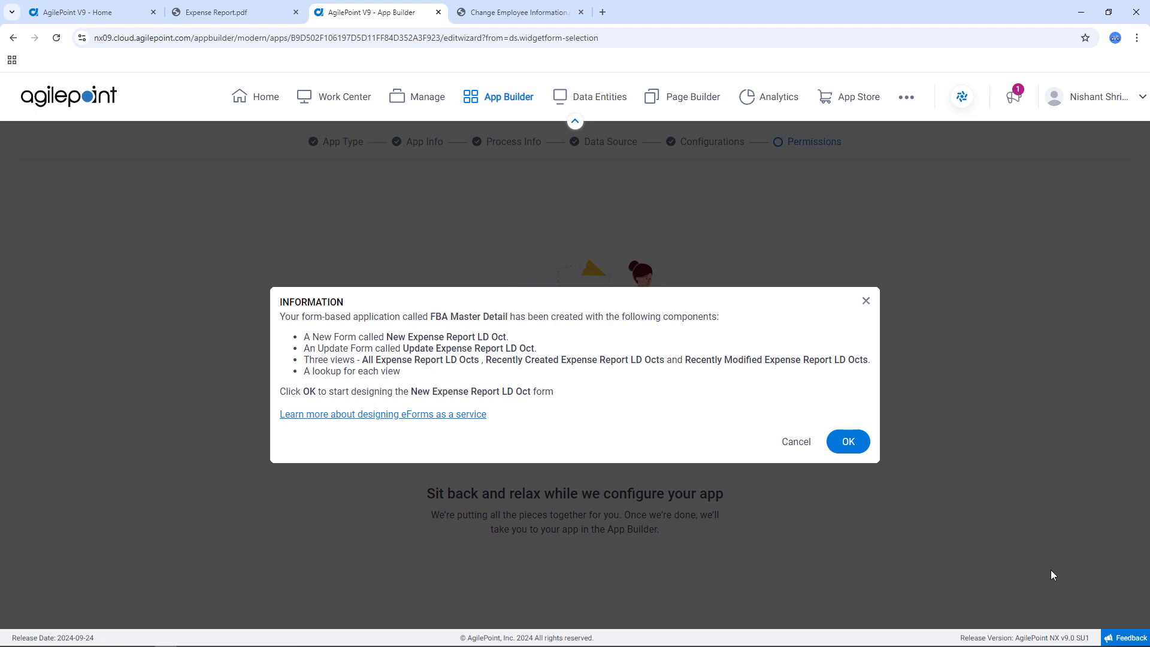
{"action": "left_click", "coordinate": [846, 448]}
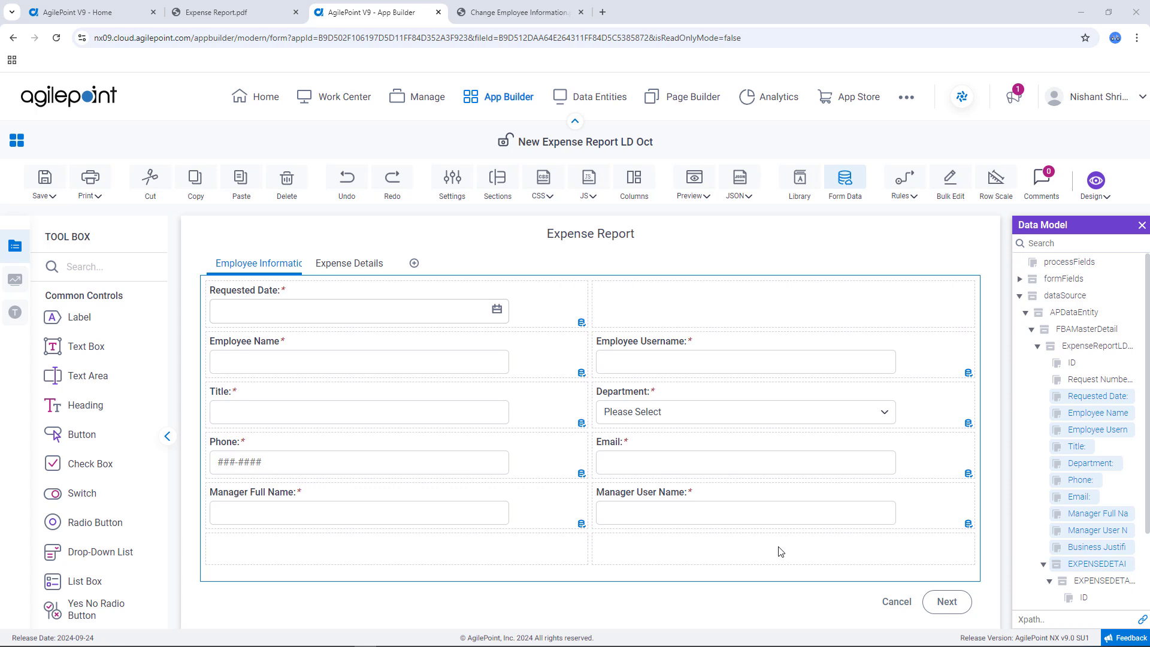
Compare the generated form with Expense Report.pdf and set the Requested Date field's default value to Current Date
{"action": "left_click", "coordinate": [261, 13]}
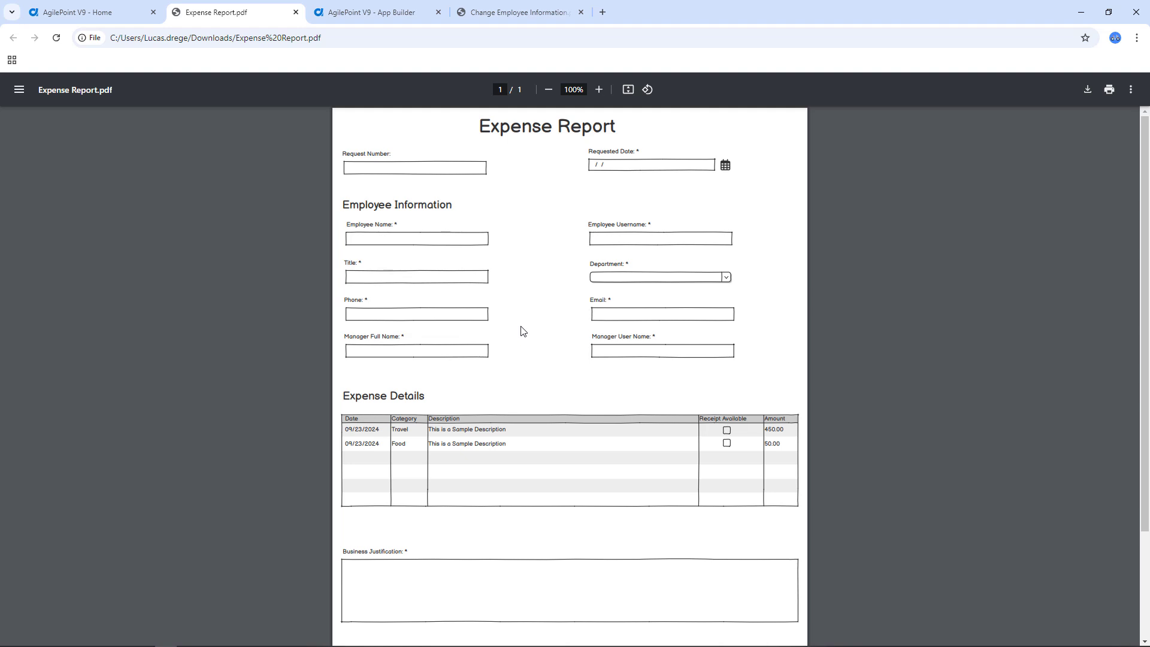
{"action": "left_click", "coordinate": [399, 14]}
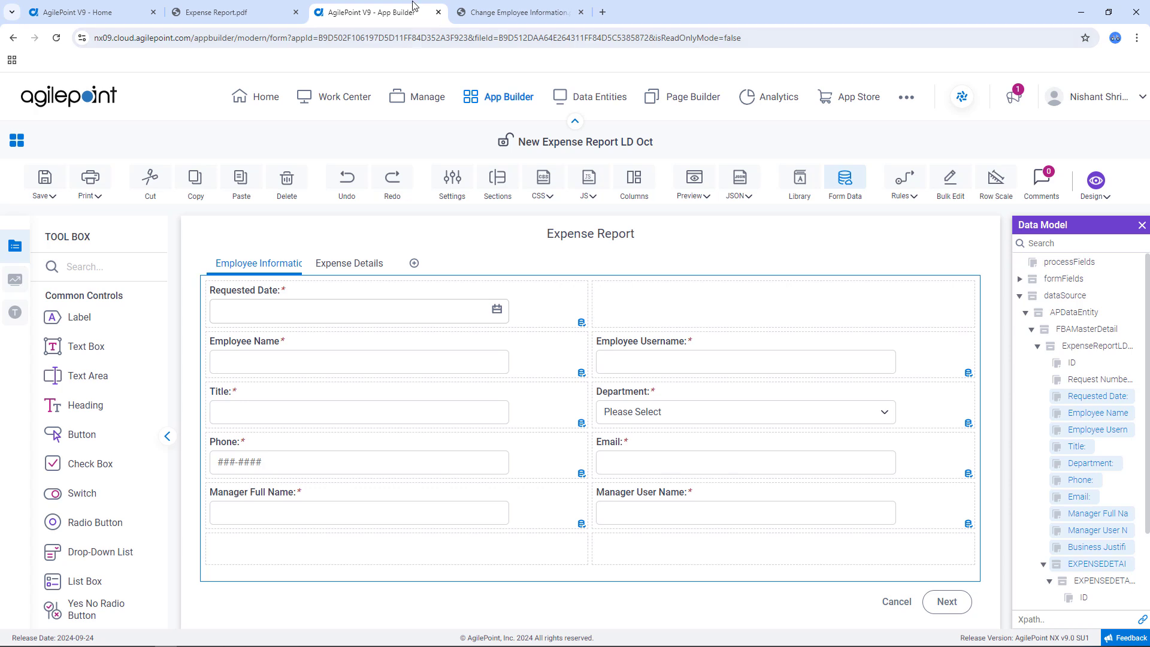
{"action": "mouse_move", "coordinate": [447, 300]}
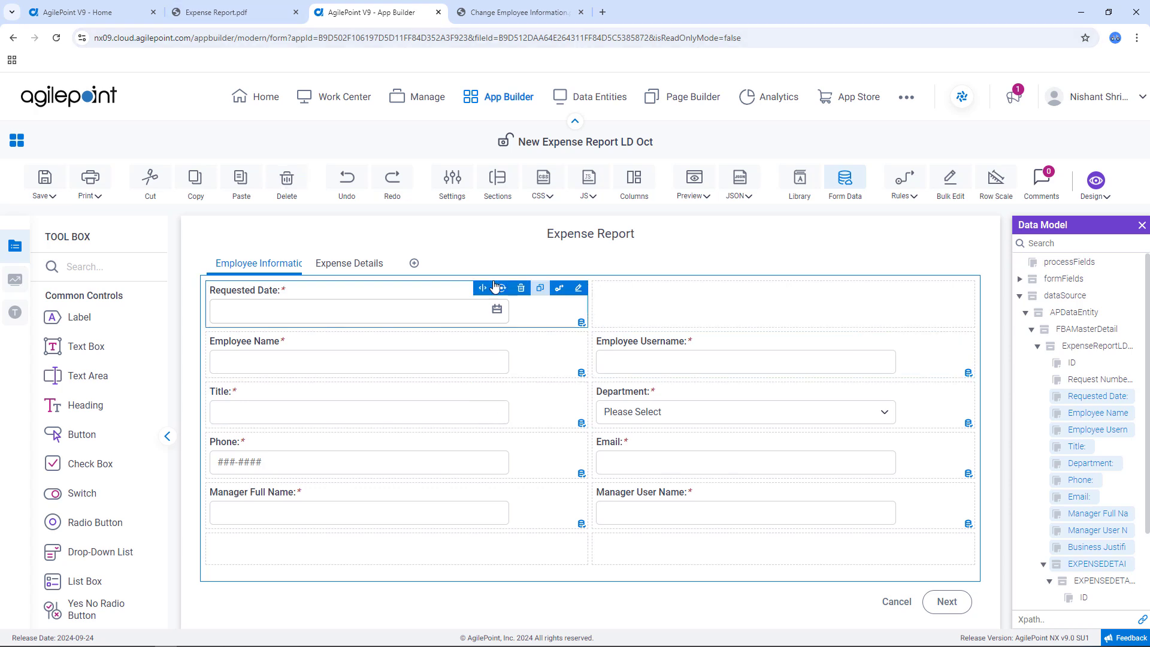
{"action": "left_click", "coordinate": [579, 289]}
{"action": "left_click", "coordinate": [492, 381]}
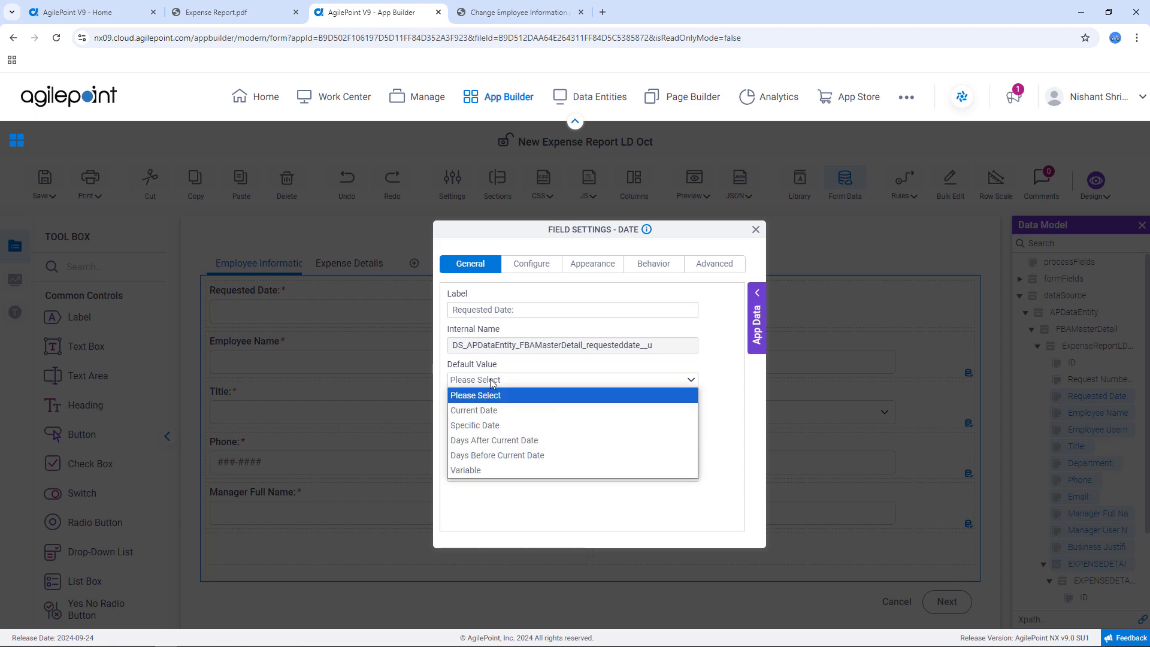
{"action": "left_click", "coordinate": [495, 411]}
{"action": "left_click", "coordinate": [756, 230]}
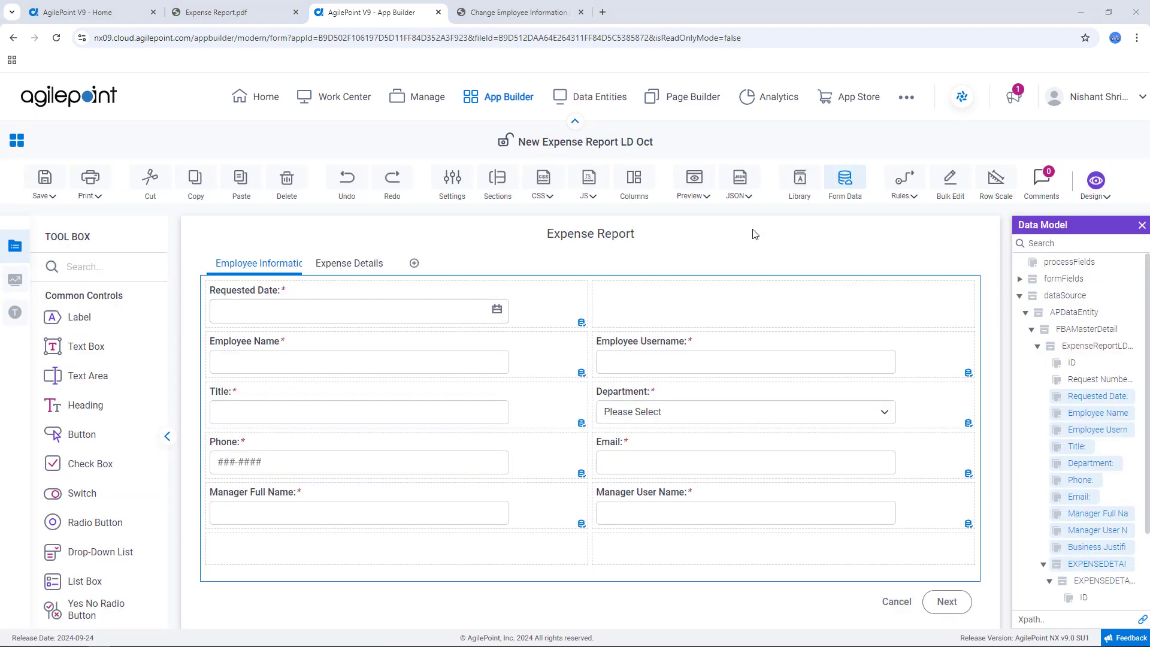
Set the Employee Name field's default value to the User Full Name system data variable
{"action": "mouse_move", "coordinate": [446, 320]}
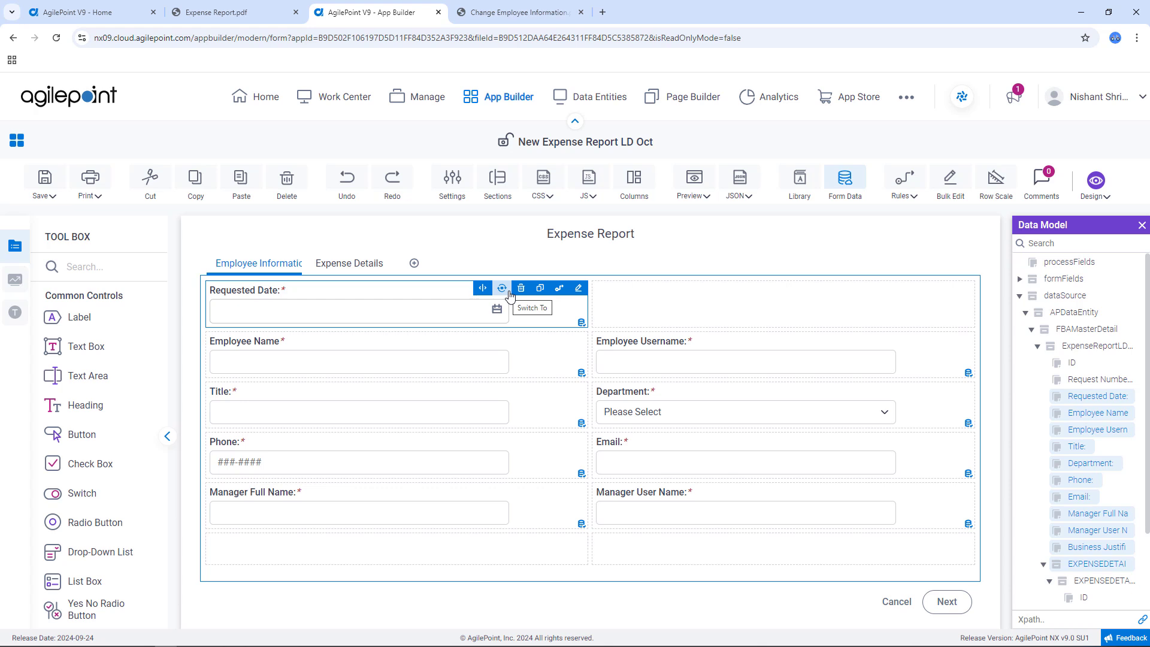
{"action": "mouse_move", "coordinate": [575, 347]}
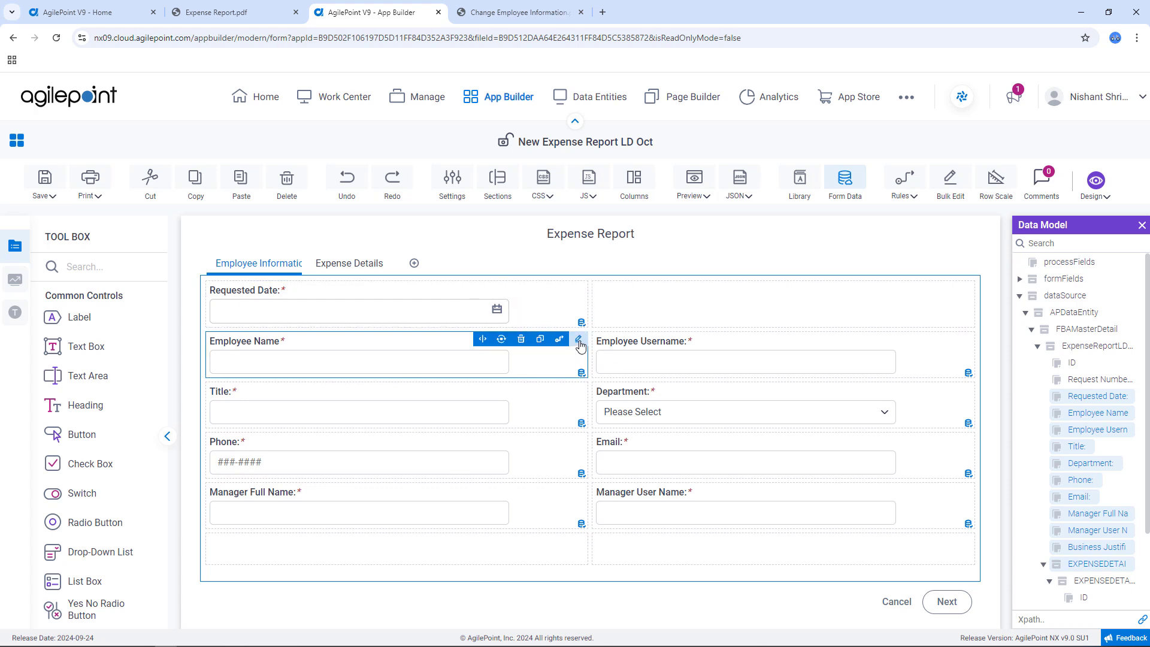
{"action": "left_click", "coordinate": [578, 340]}
{"action": "left_click", "coordinate": [743, 300]}
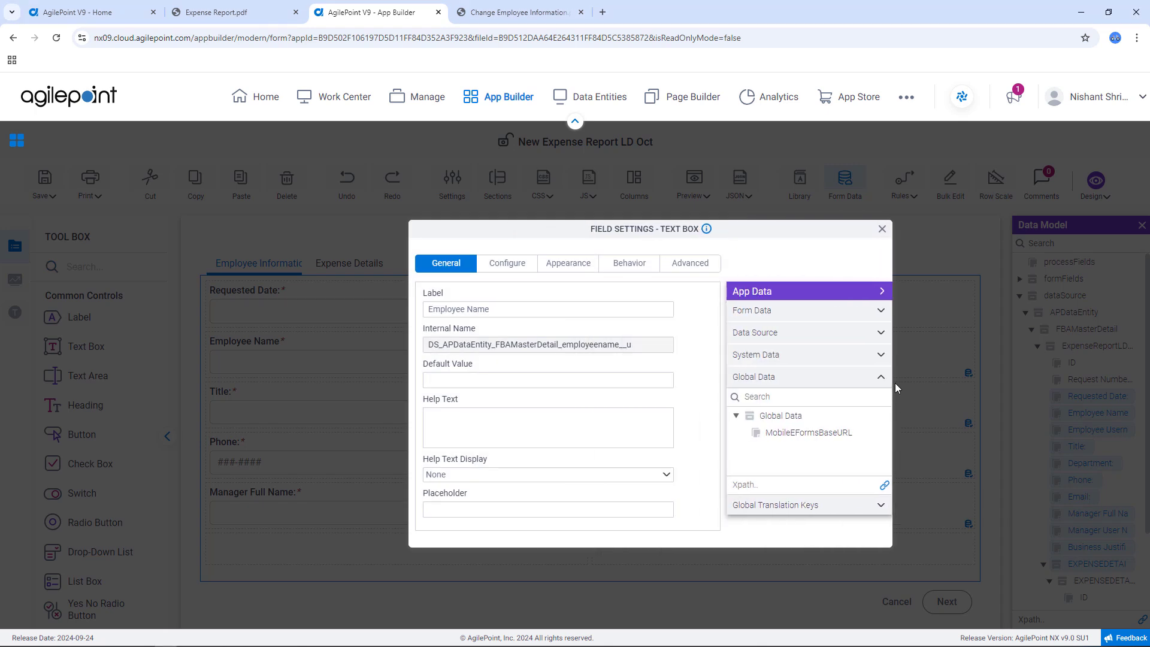
{"action": "left_click", "coordinate": [878, 356]}
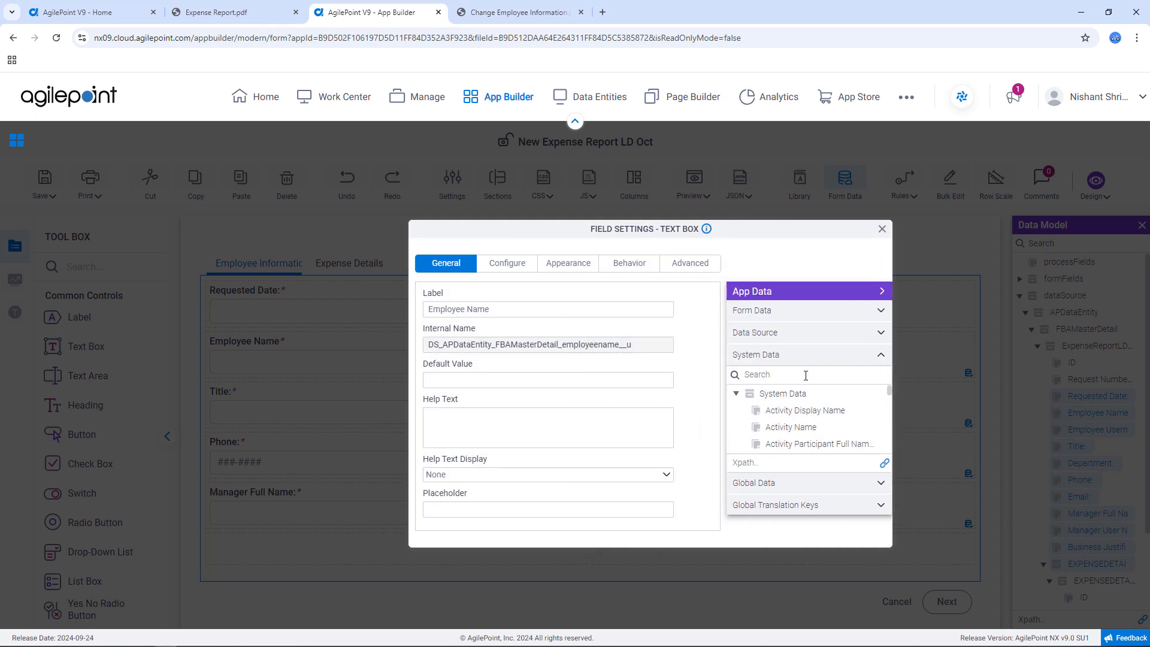
{"action": "type", "text": "user full name"}
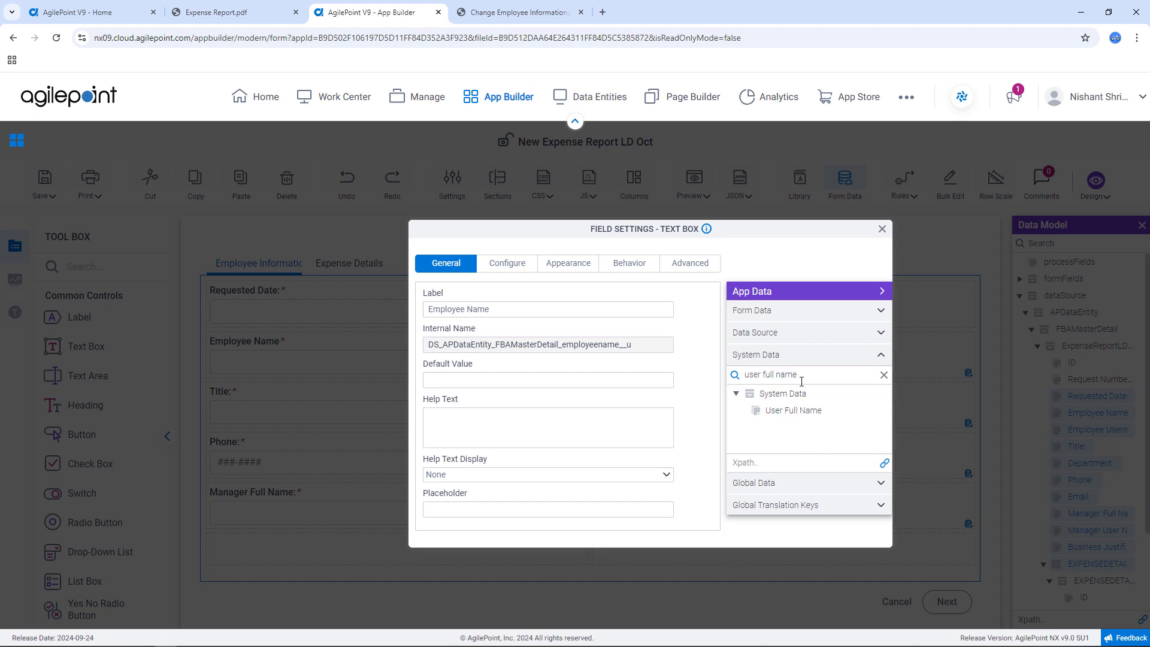
{"action": "left_click_drag", "start_coordinate": [803, 416], "coordinate": [501, 380]}
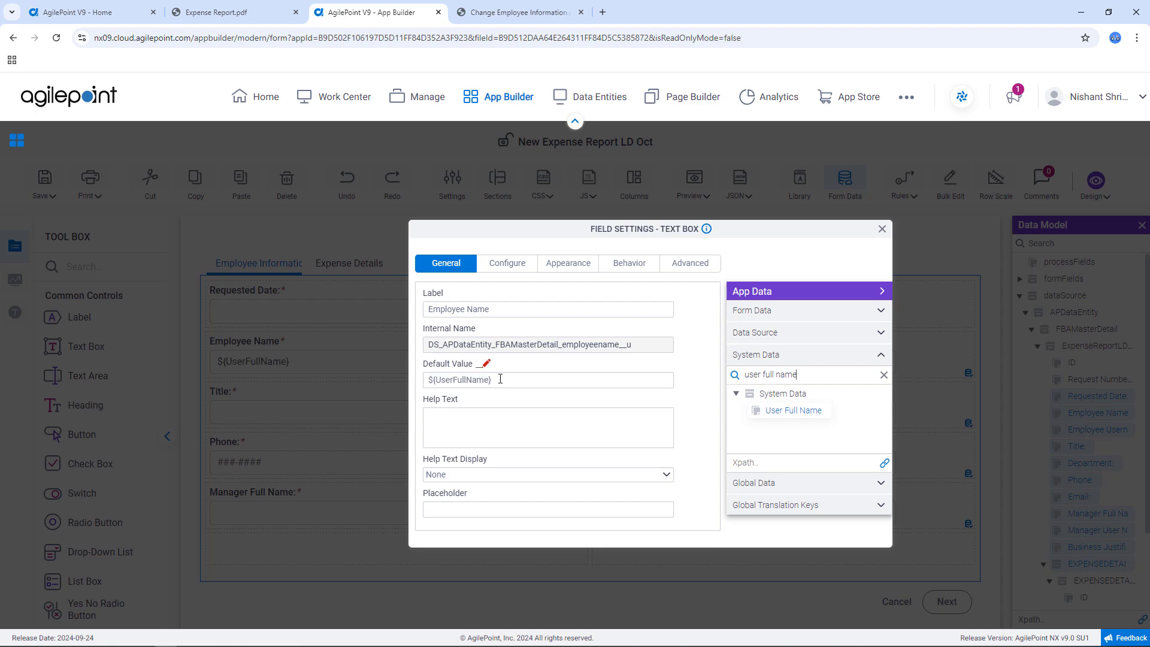
{"action": "left_click", "coordinate": [882, 229]}
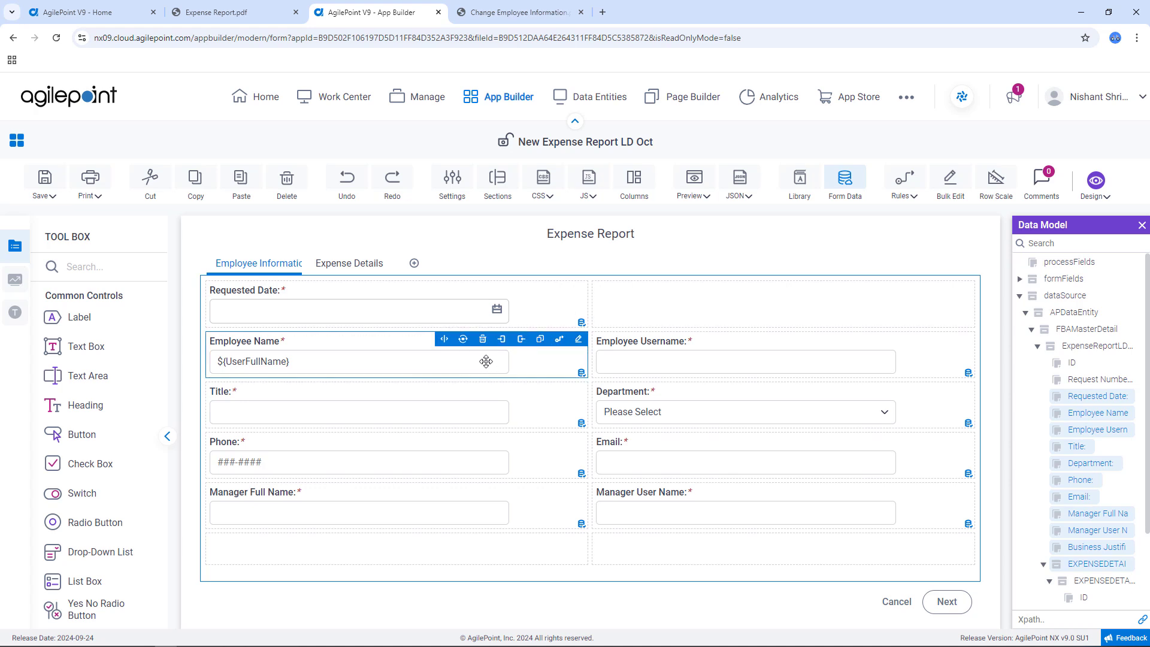
Set the Employee Username field's default value to the UserName system data variable
{"action": "left_click", "coordinate": [502, 341]}
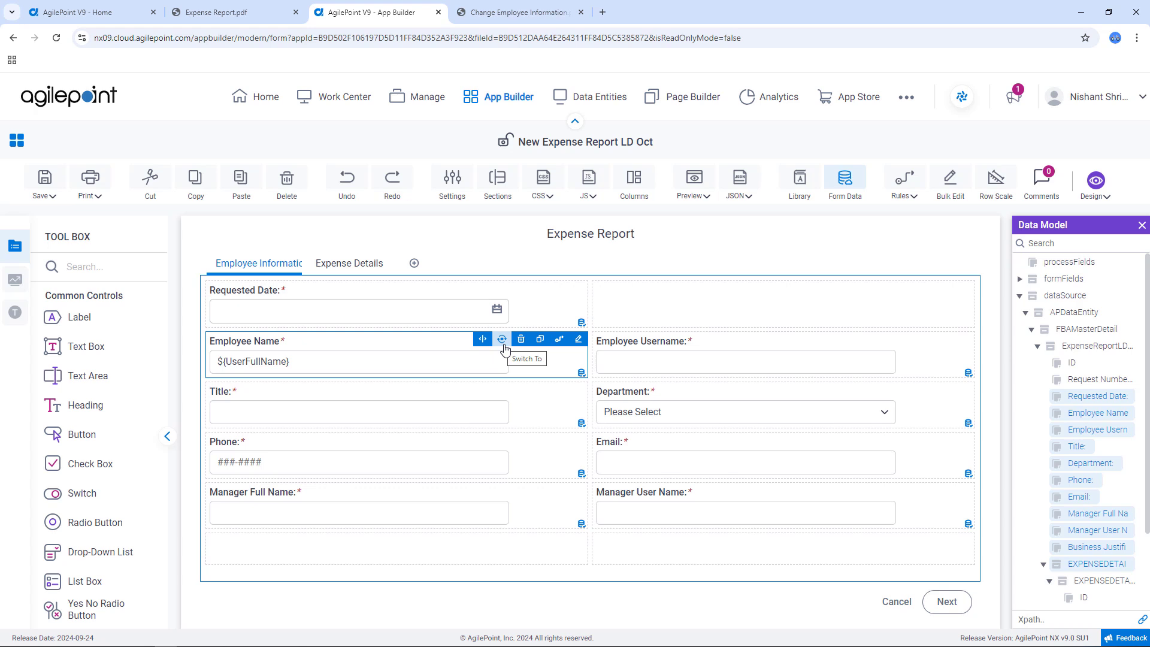
{"action": "left_click", "coordinate": [965, 339]}
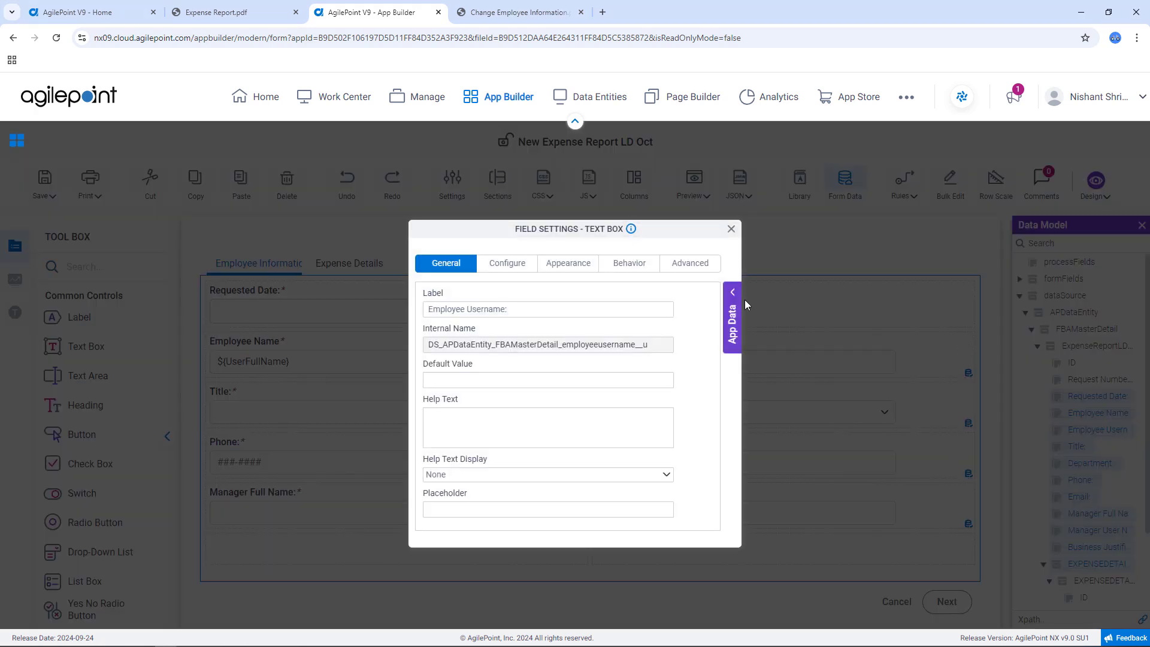
{"action": "left_click", "coordinate": [756, 460]}
{"action": "left_click", "coordinate": [779, 375]}
{"action": "type", "text": "username"}
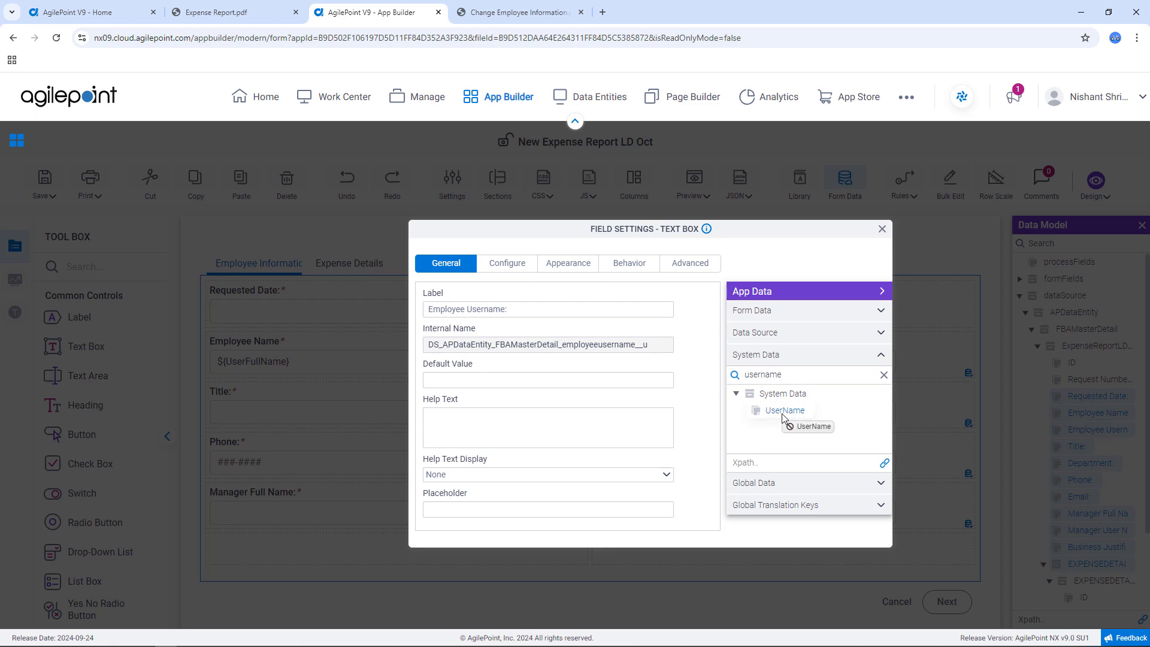
{"action": "left_click", "coordinate": [784, 410]}
{"action": "left_click", "coordinate": [881, 230]}
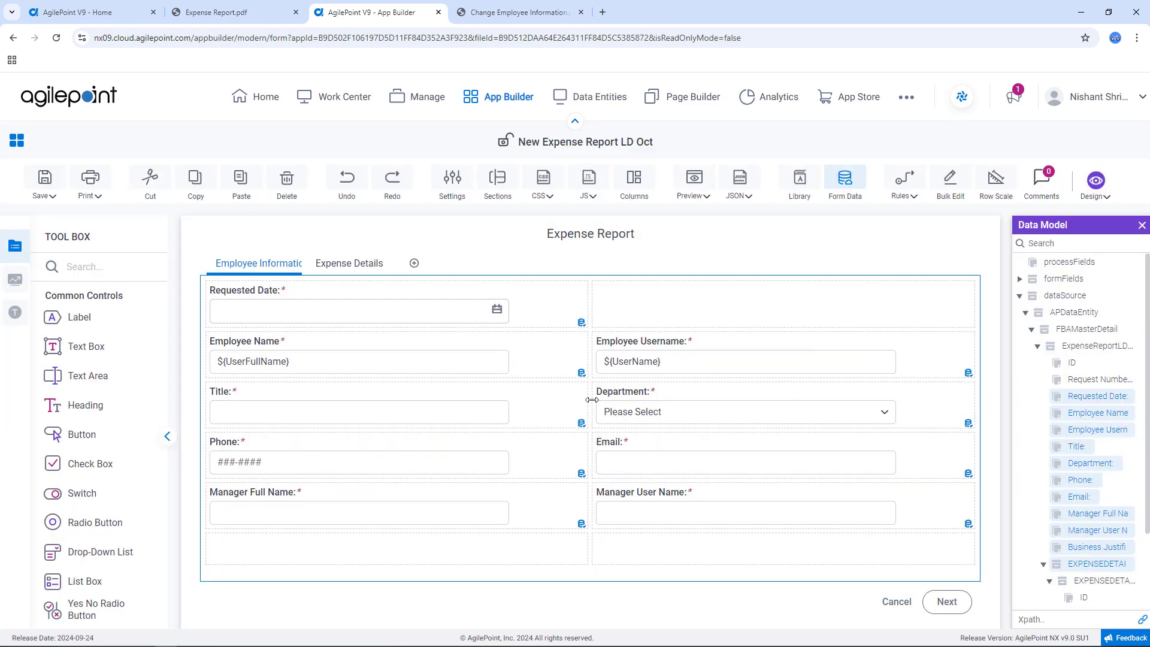
Set the Phone field's number format to International
{"action": "left_click", "coordinate": [578, 440]}
{"action": "left_click", "coordinate": [507, 263]}
{"action": "left_click", "coordinate": [509, 396]}
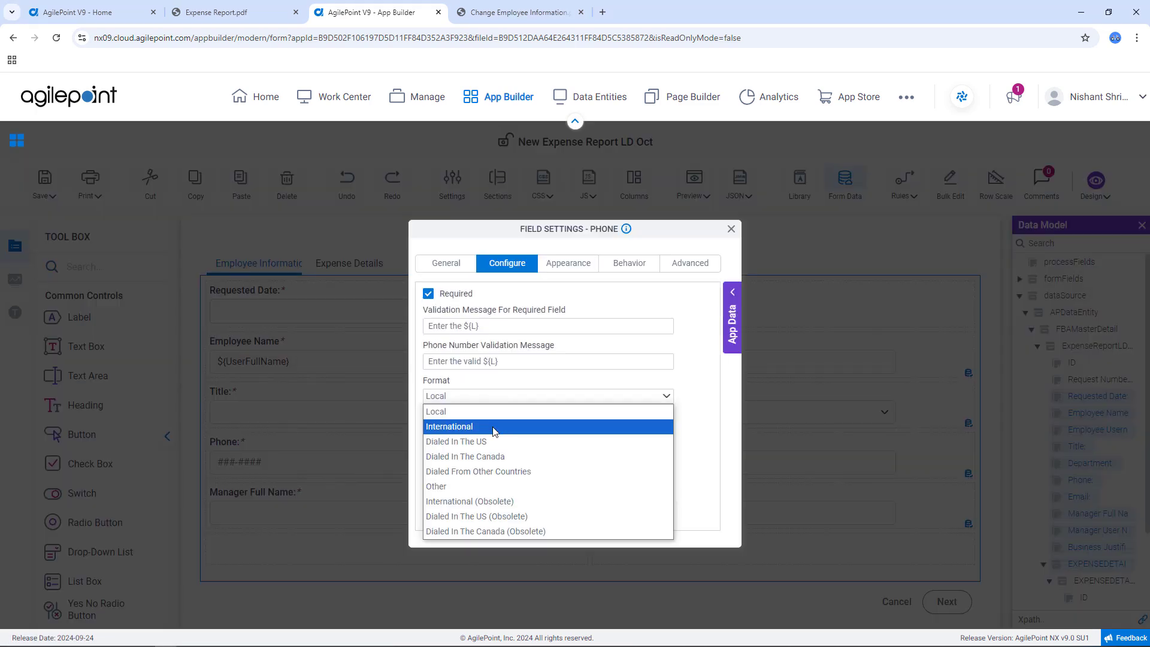
{"action": "left_click", "coordinate": [496, 428]}
{"action": "left_click", "coordinate": [731, 228]}
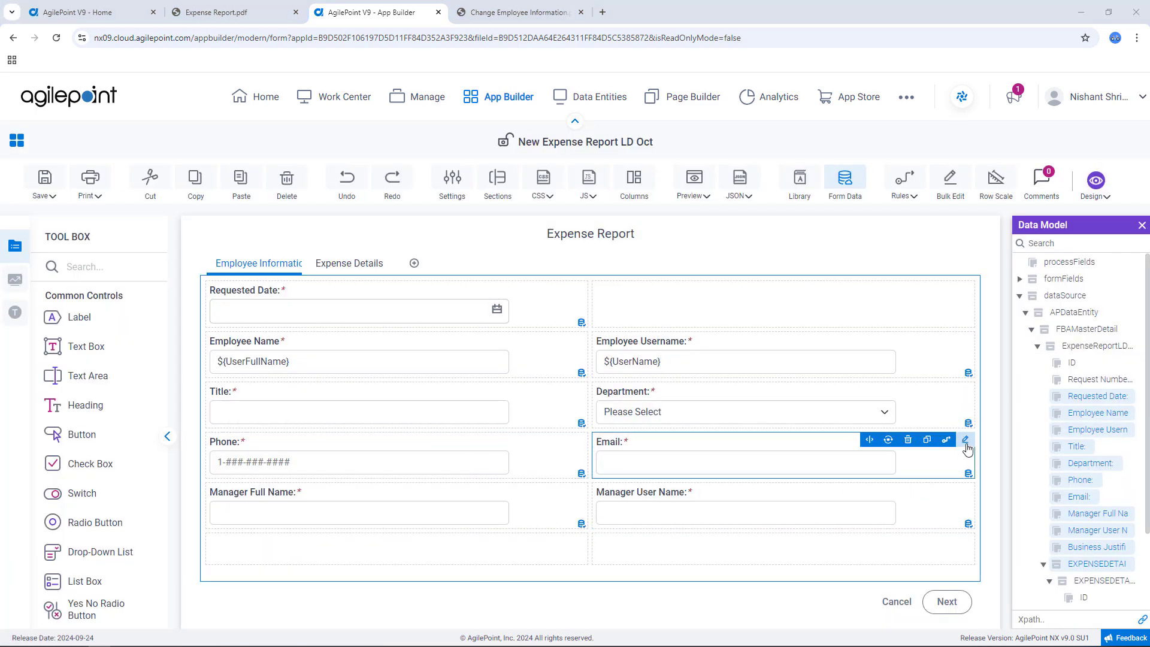
Set the Email field's default value to the User Email system data variable
{"action": "left_click", "coordinate": [959, 441]}
{"action": "left_click", "coordinate": [732, 305]}
{"action": "left_click", "coordinate": [779, 355]}
{"action": "left_click", "coordinate": [778, 375]}
{"action": "type", "text": "user email"}
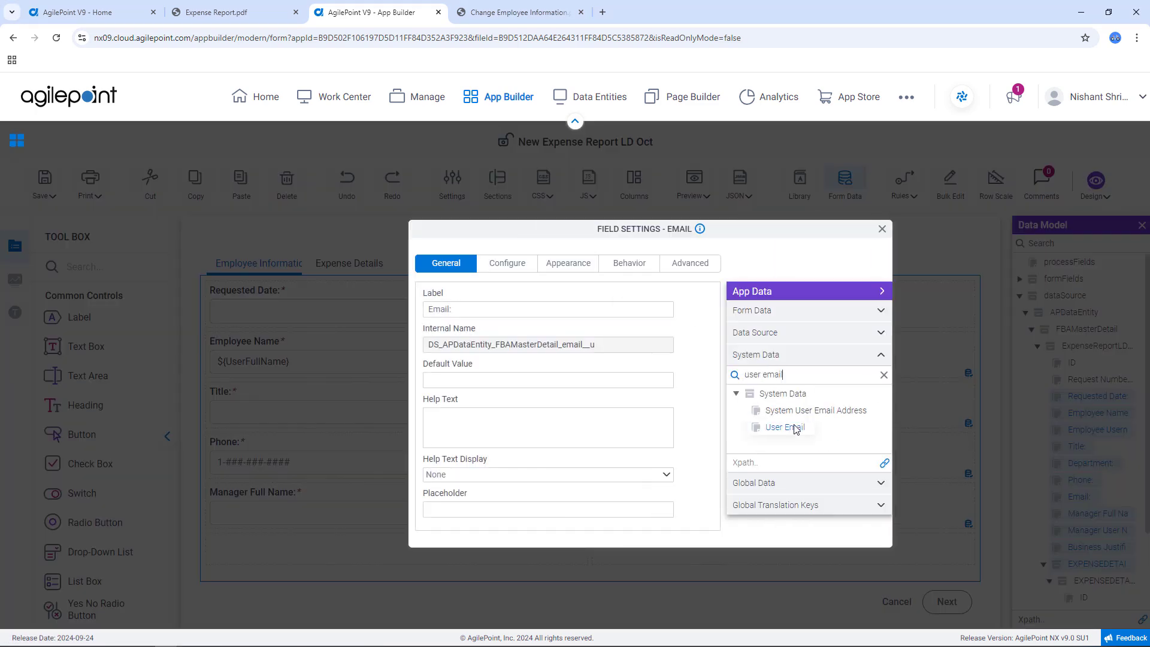
{"action": "left_click", "coordinate": [791, 427]}
{"action": "left_click", "coordinate": [882, 229]}
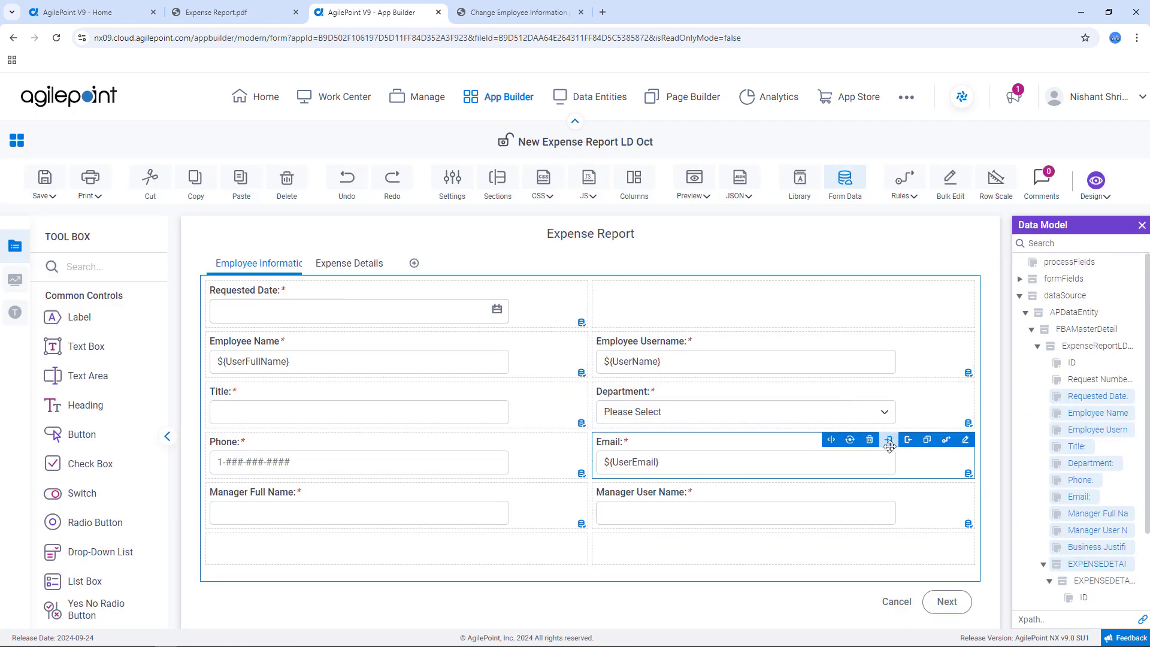
Set the Manager Full Name field's default to User Manager Full Name and the Manager User Name field's default to ${UserManagerName} from system data
{"action": "left_click", "coordinate": [579, 490]}
{"action": "left_click", "coordinate": [741, 296]}
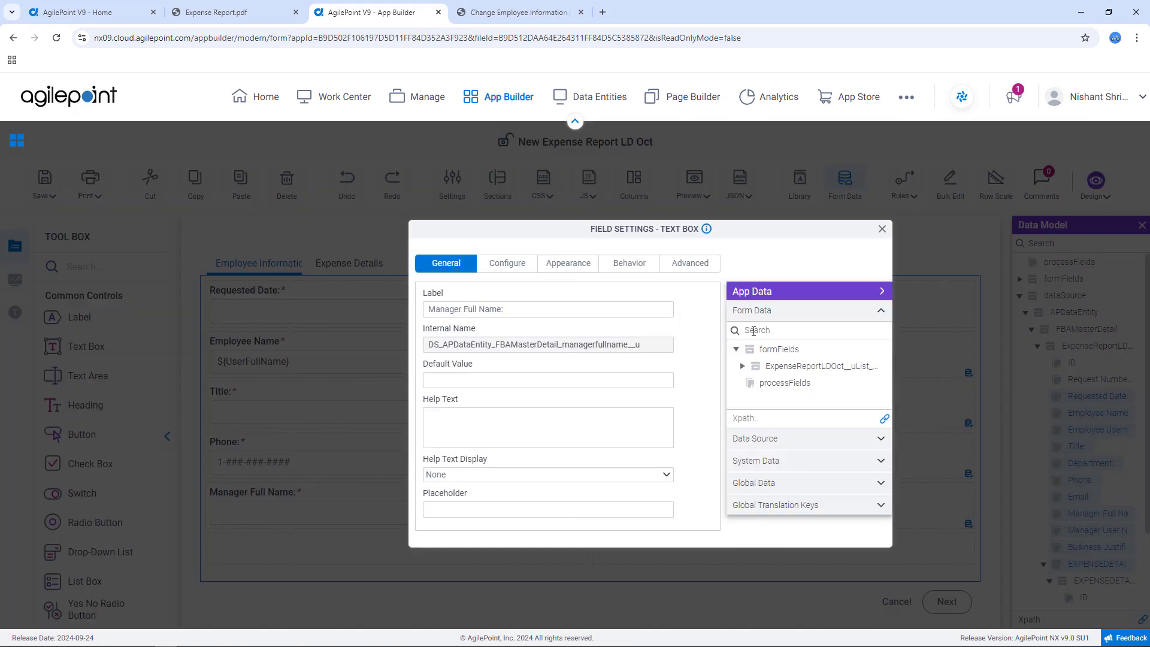
{"action": "left_click", "coordinate": [780, 459]}
{"action": "left_click", "coordinate": [767, 372]}
{"action": "type", "text": "manager full name"}
{"action": "left_click", "coordinate": [810, 410]}
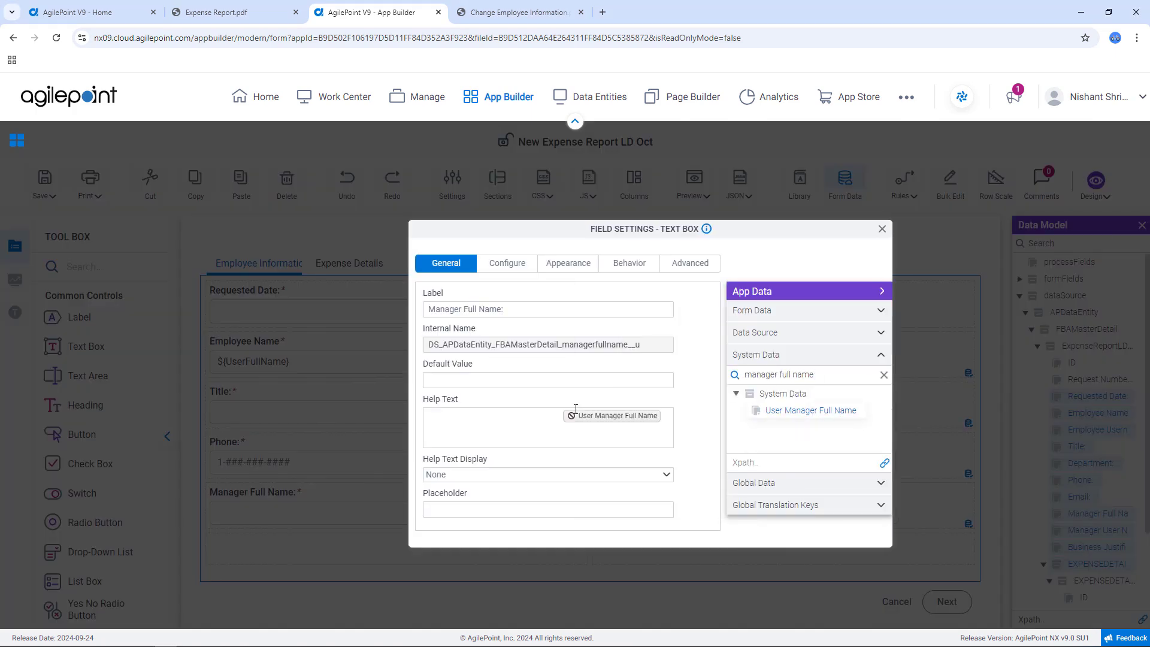
{"action": "left_click", "coordinate": [882, 230]}
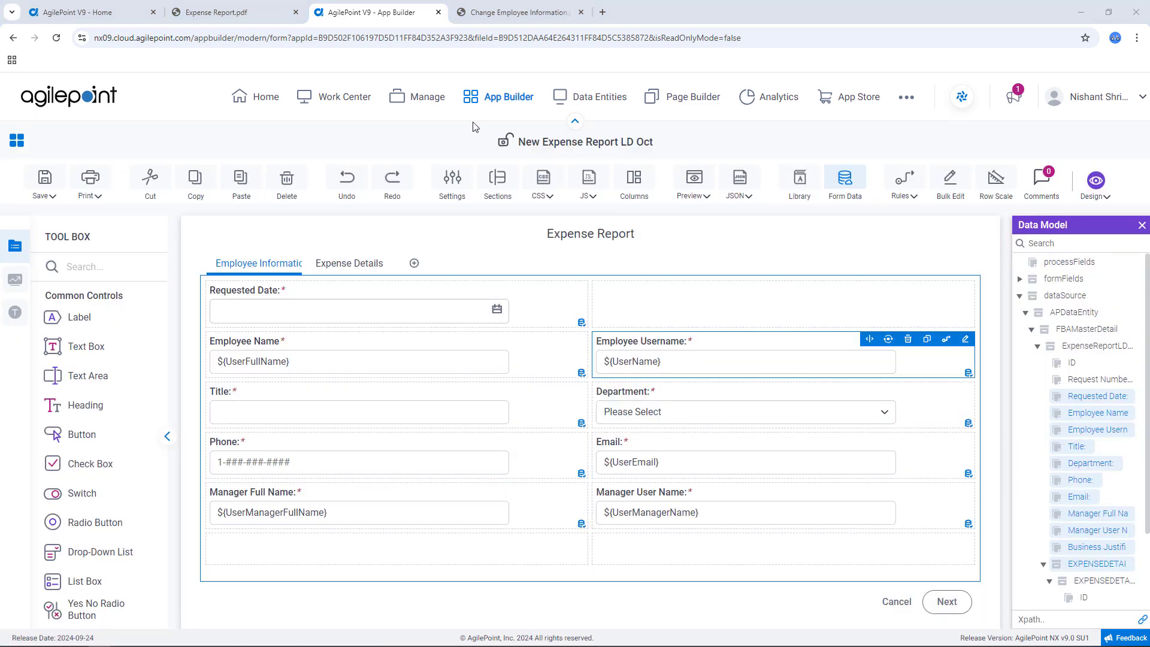
Review the Expense Details table in Expense Report.pdf and enable Show Total for the Amount column in the form's Expense Details grid mapping
{"action": "left_click", "coordinate": [213, 12]}
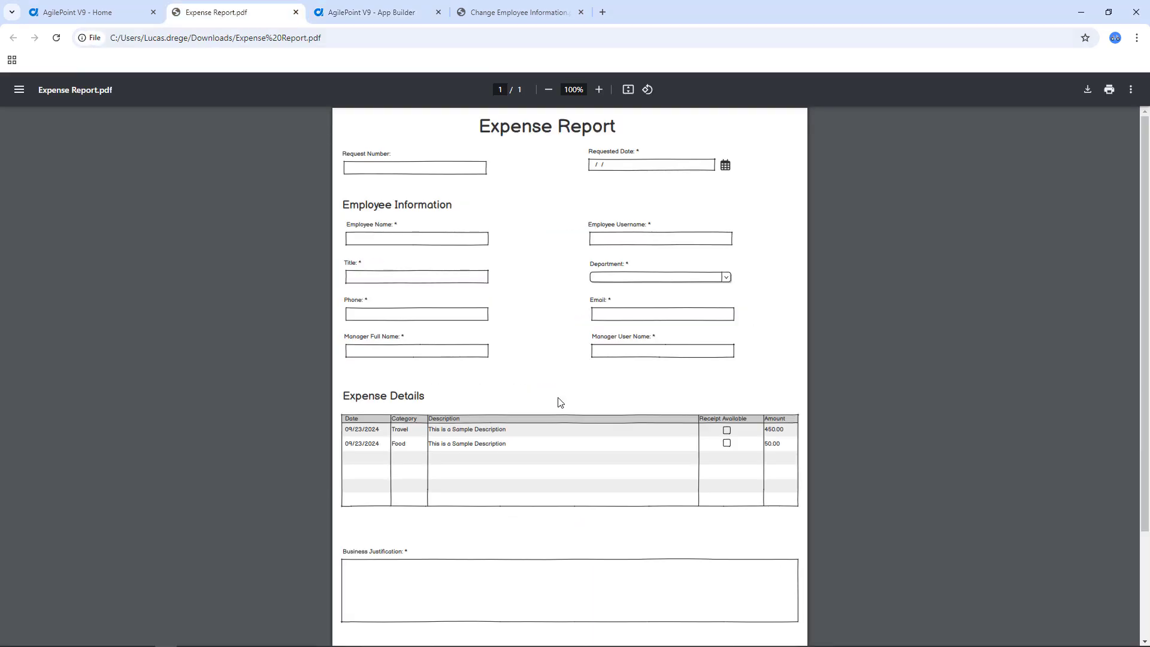
{"action": "scroll", "coordinate": [552, 435], "scroll_direction": "down", "scroll_amount": 1}
{"action": "scroll", "coordinate": [552, 436], "scroll_direction": "down", "scroll_amount": 1}
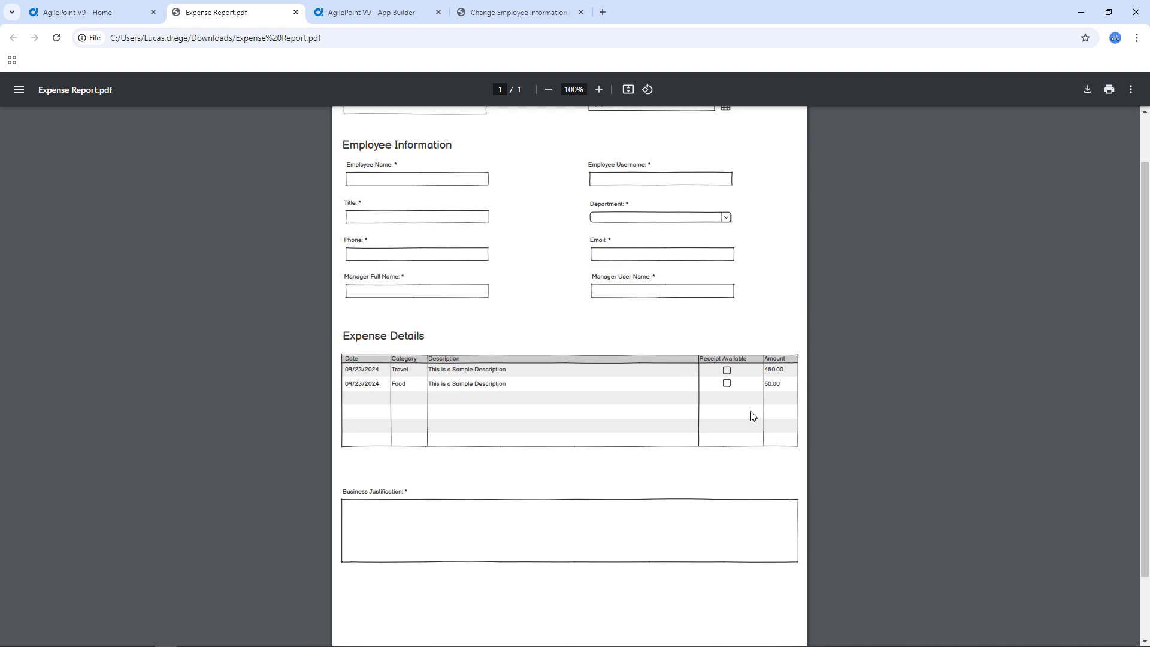
{"action": "left_click", "coordinate": [394, 14]}
{"action": "left_click", "coordinate": [361, 262]}
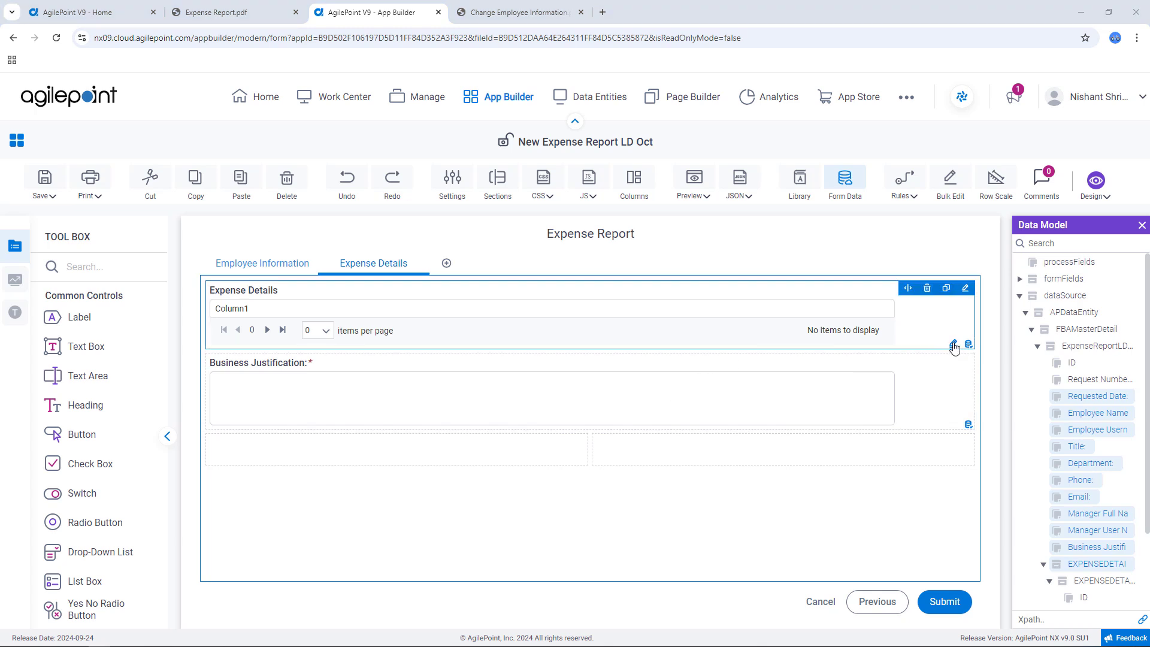
{"action": "left_click", "coordinate": [954, 345]}
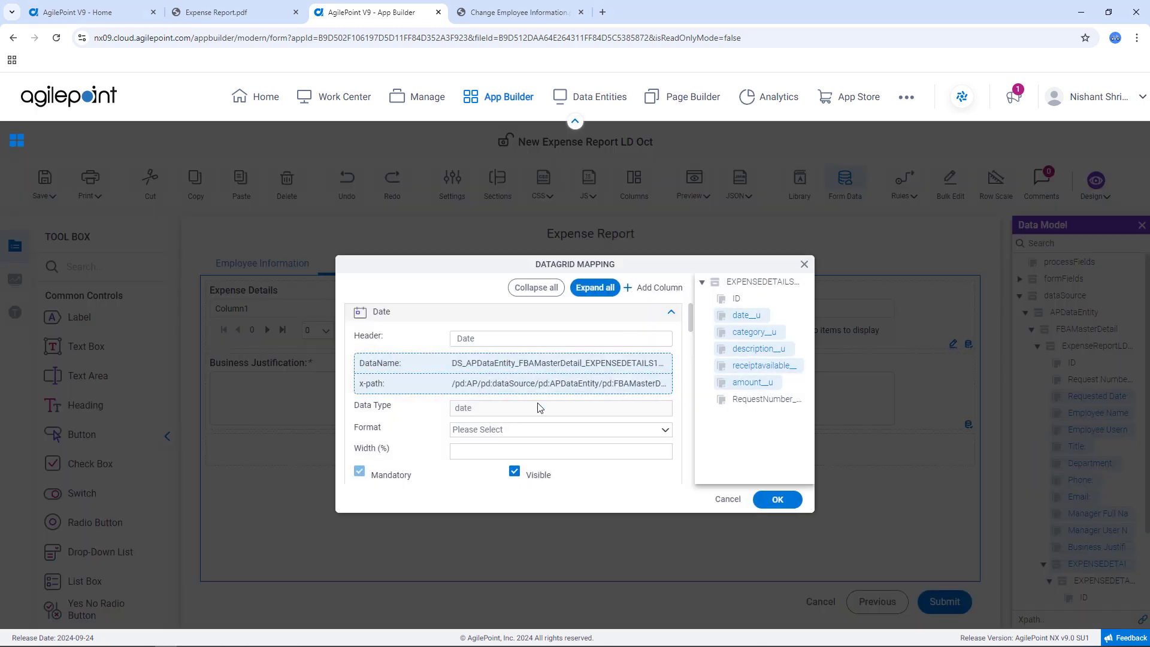
{"action": "scroll", "coordinate": [538, 408], "scroll_direction": "down", "scroll_amount": 5}
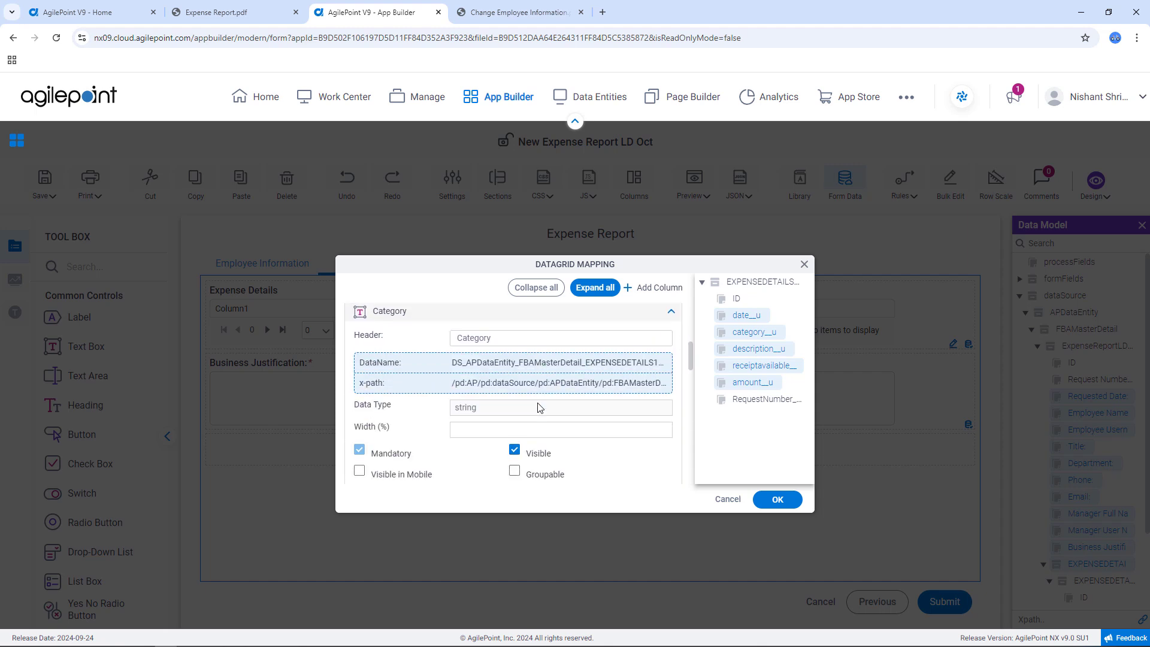
{"action": "scroll", "coordinate": [537, 408], "scroll_direction": "down", "scroll_amount": 6}
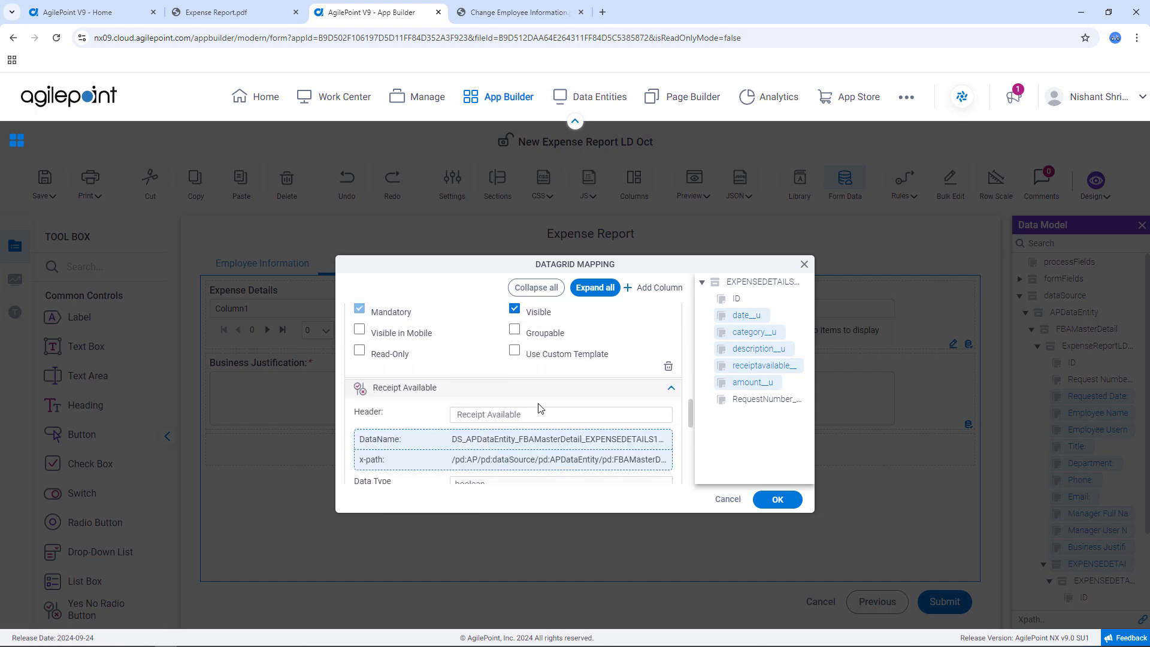
{"action": "scroll", "coordinate": [538, 408], "scroll_direction": "down", "scroll_amount": 5}
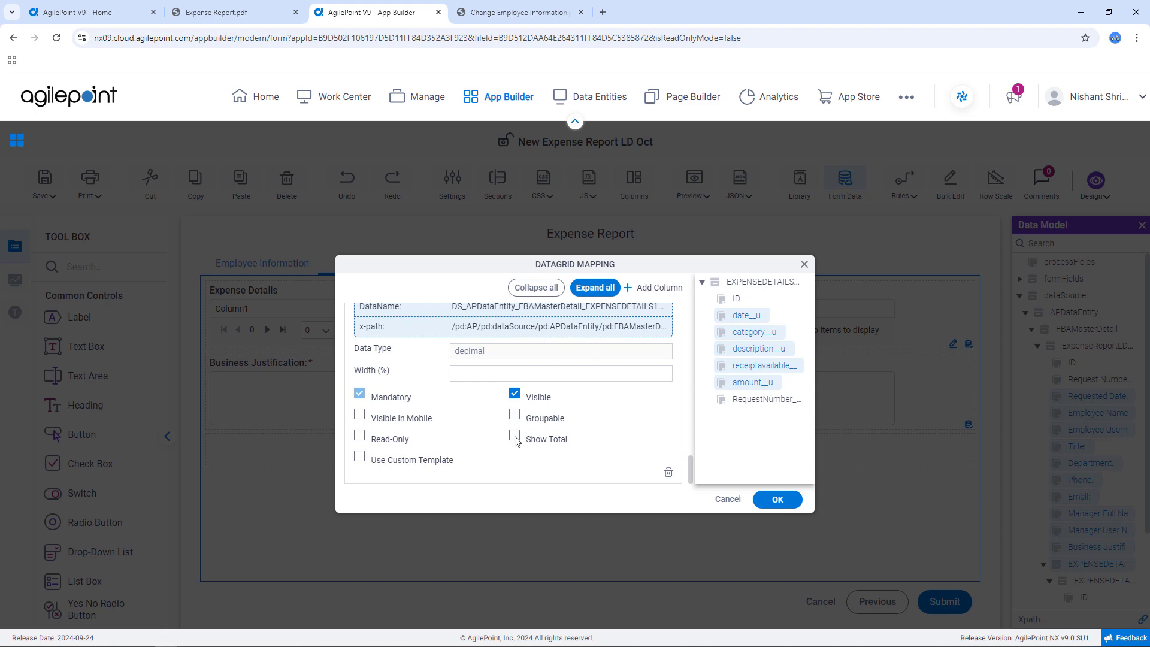
{"action": "left_click", "coordinate": [514, 437]}
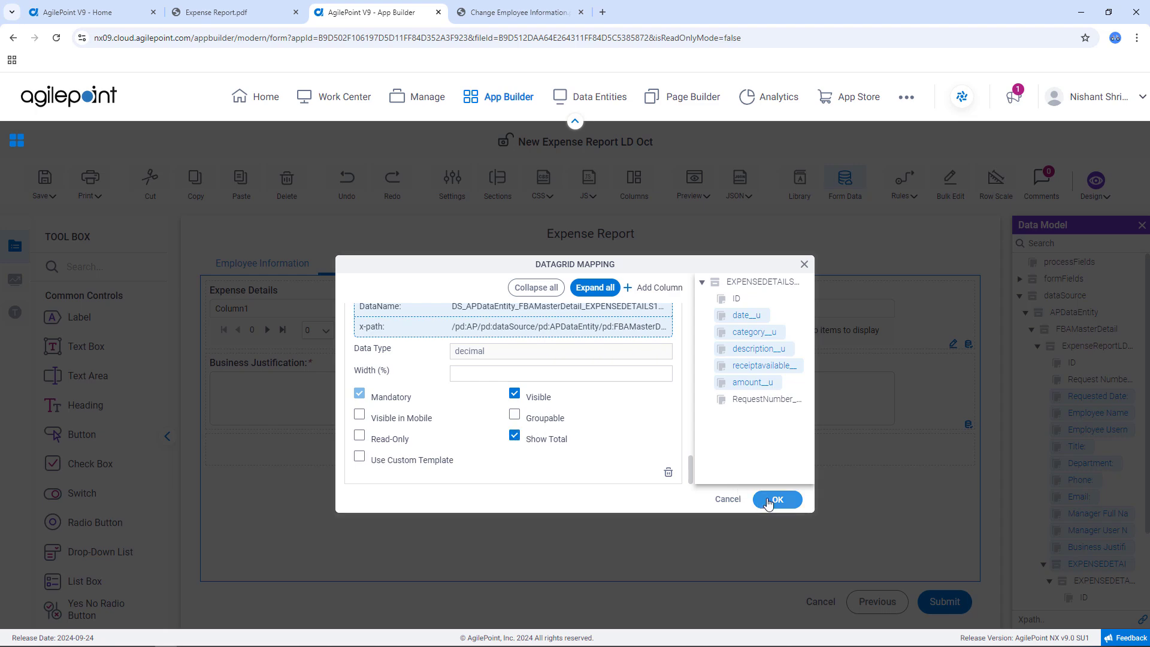
{"action": "left_click", "coordinate": [762, 499]}
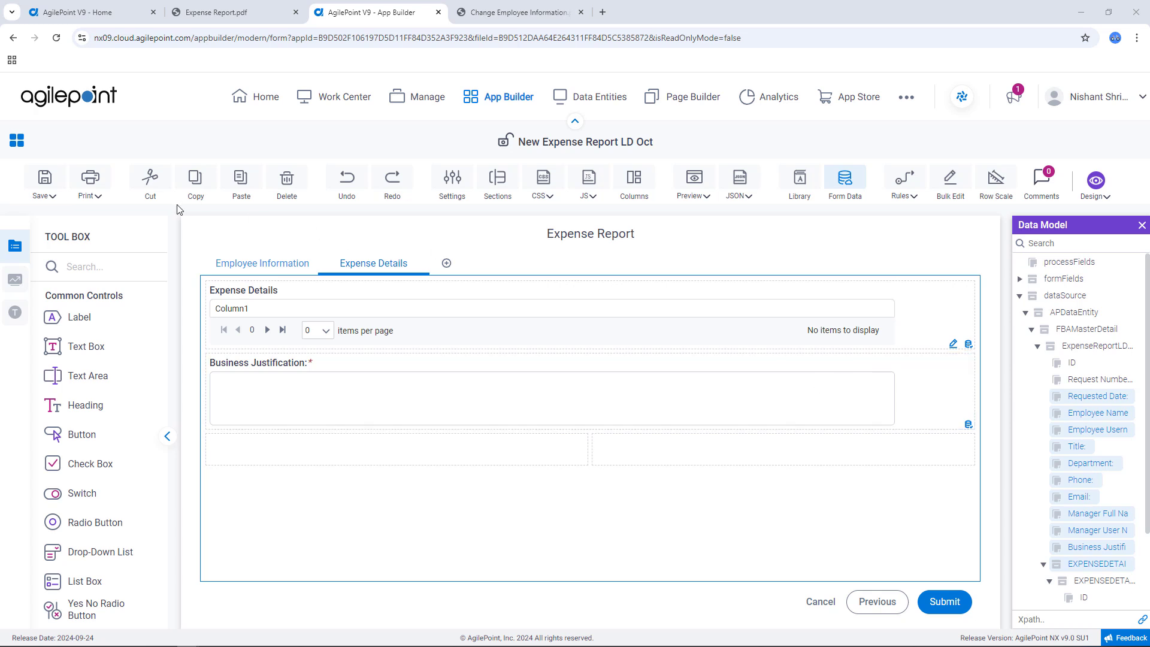
Save and check in the form, and publish the app as version 1.00 with all its files checked in
{"action": "left_click", "coordinate": [44, 180]}
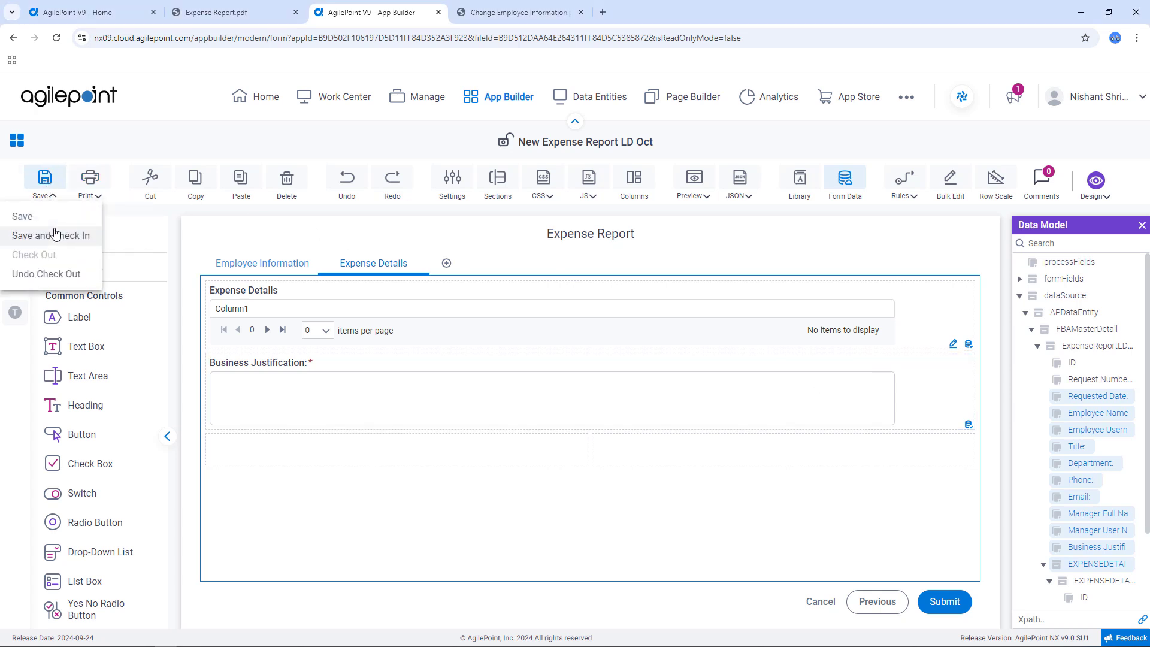
{"action": "left_click", "coordinate": [55, 234]}
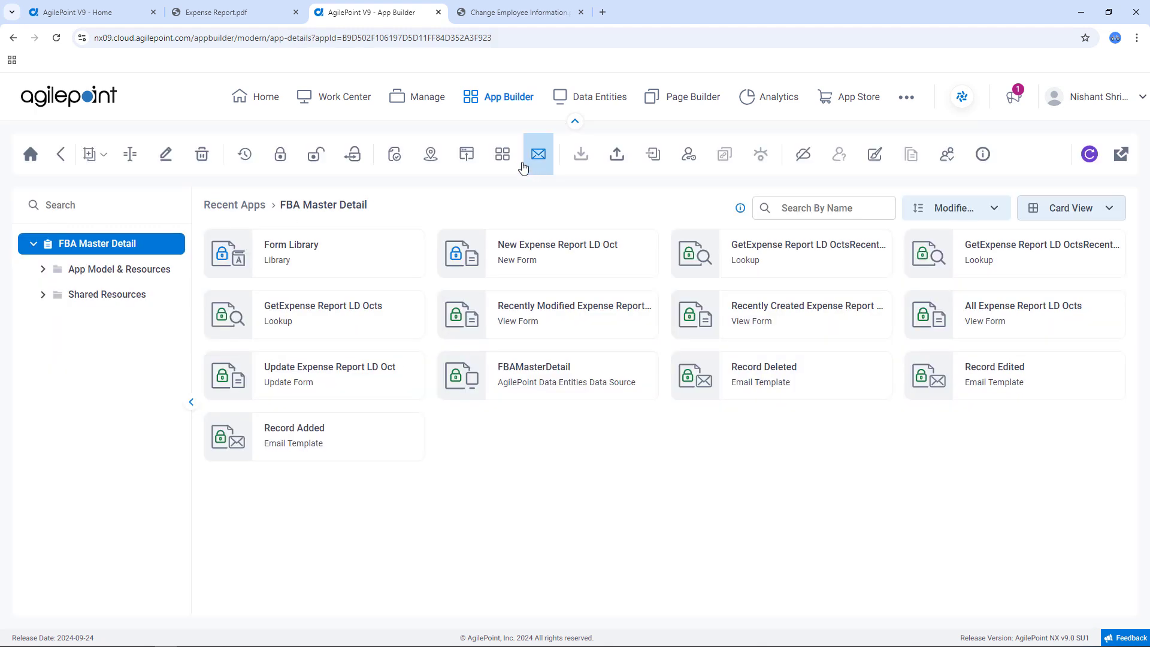
{"action": "left_click", "coordinate": [466, 156]}
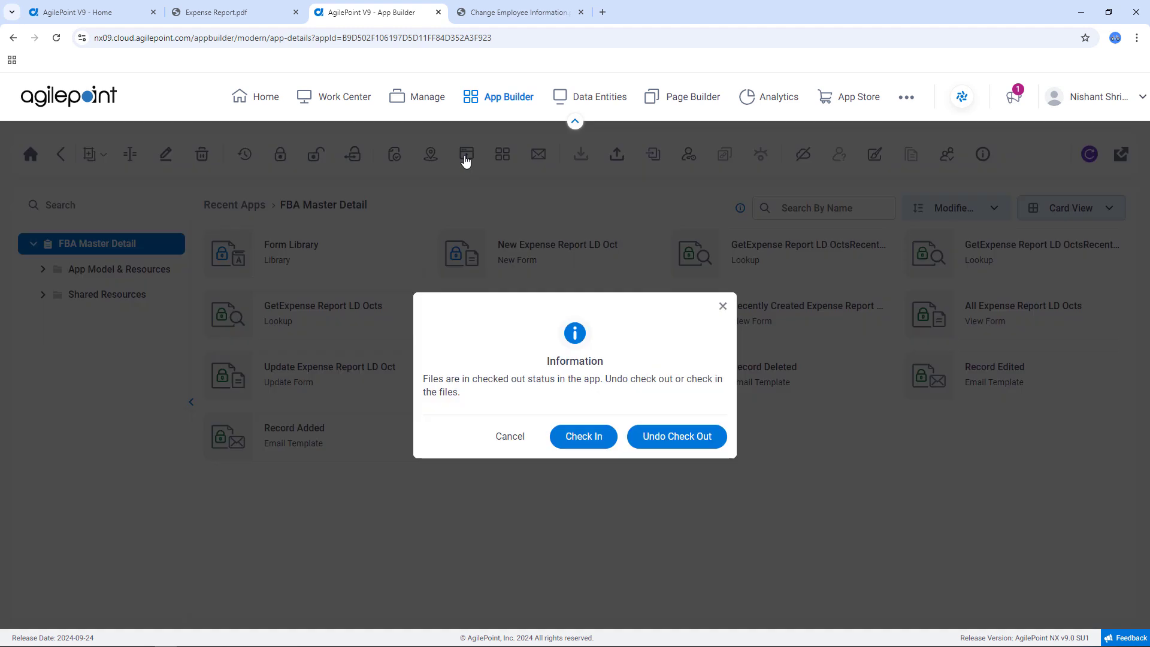
{"action": "left_click", "coordinate": [600, 438]}
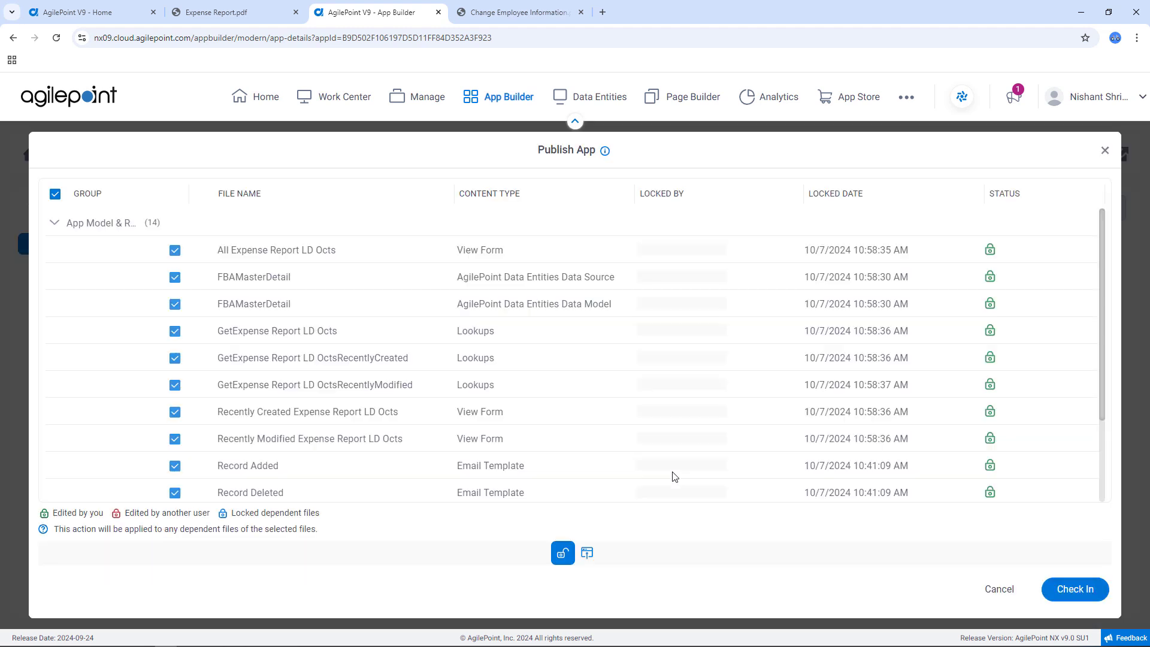
{"action": "left_click", "coordinate": [1082, 589]}
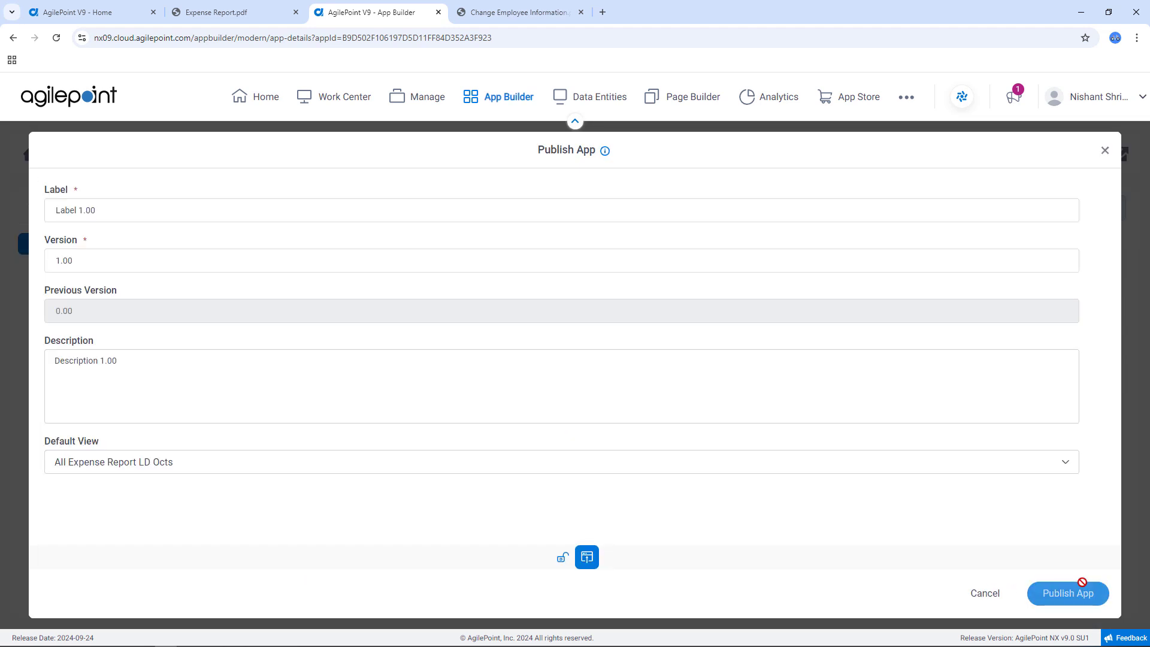
{"action": "left_click", "coordinate": [1081, 590]}
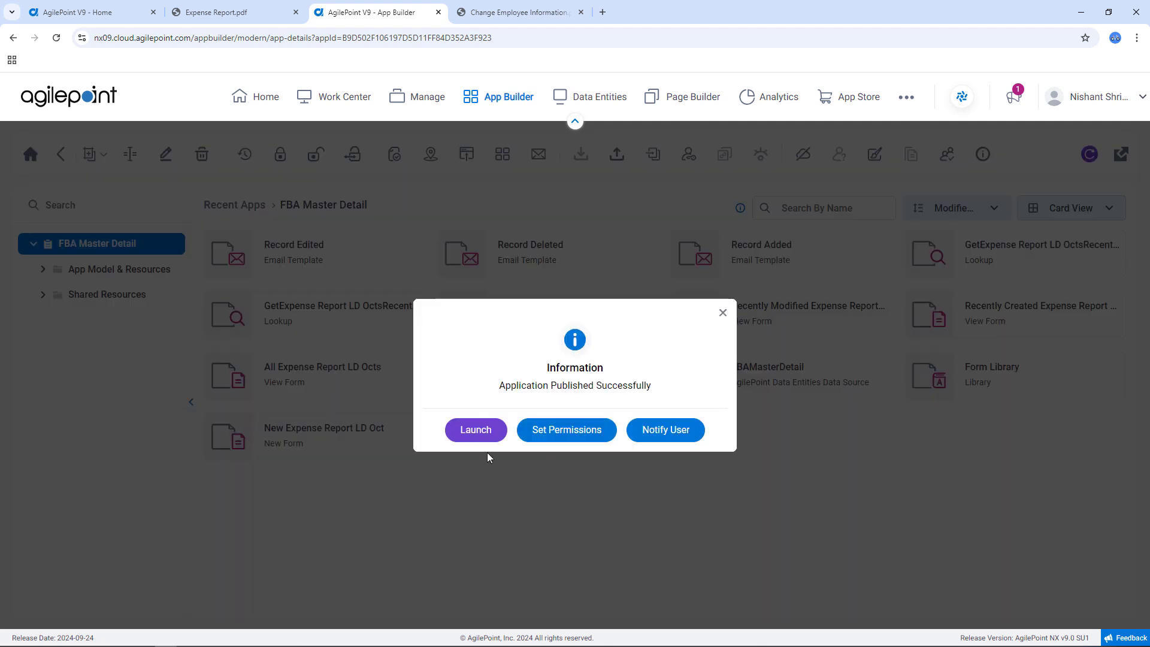
Launch the published app and open a new expense report record from the All Expense Report LD Octs view
{"action": "left_click", "coordinate": [474, 438]}
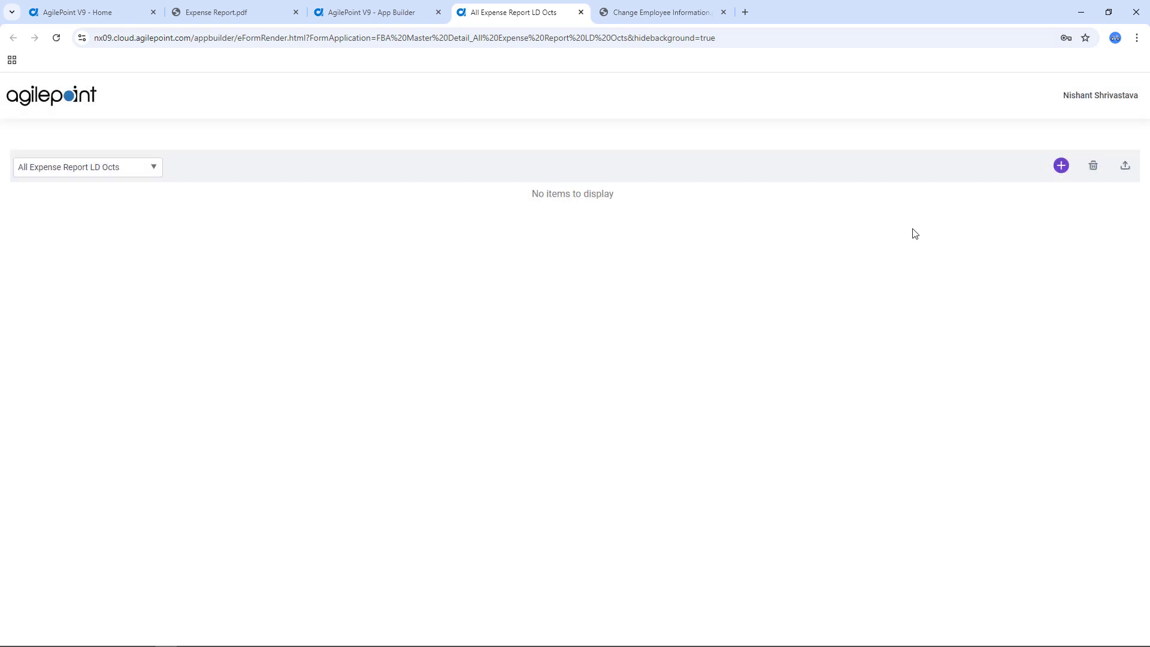
{"action": "left_click", "coordinate": [1061, 166]}
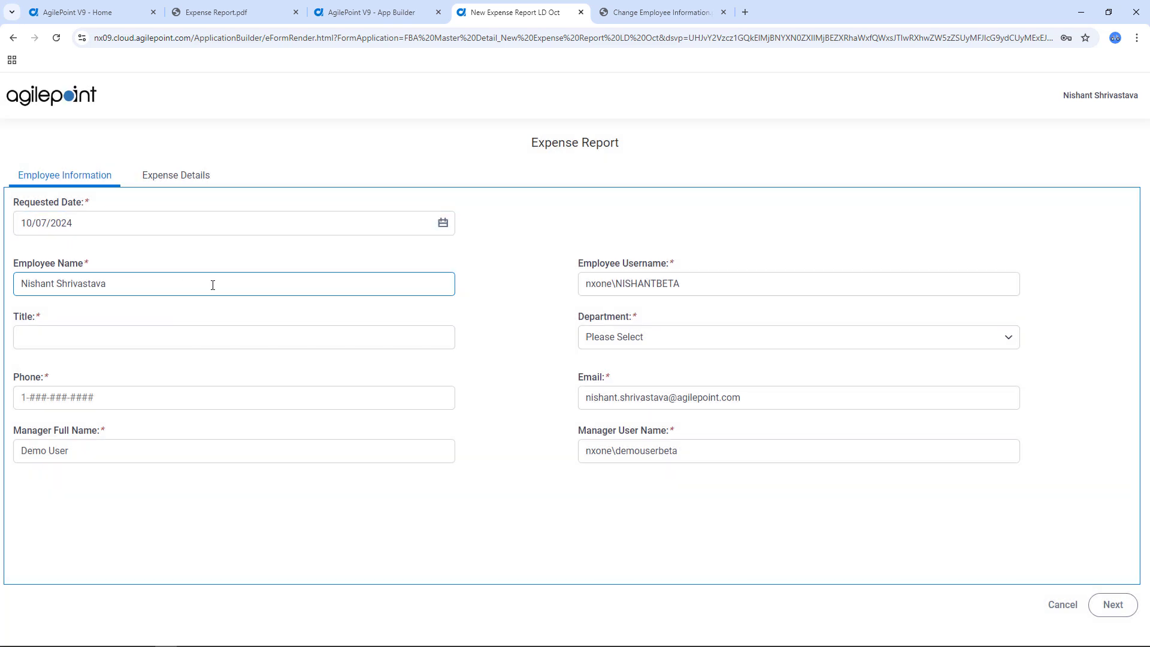
Complete the Employee Information fields with title Production, department User Experience Design and the employee's phone number
{"action": "left_click", "coordinate": [39, 344]}
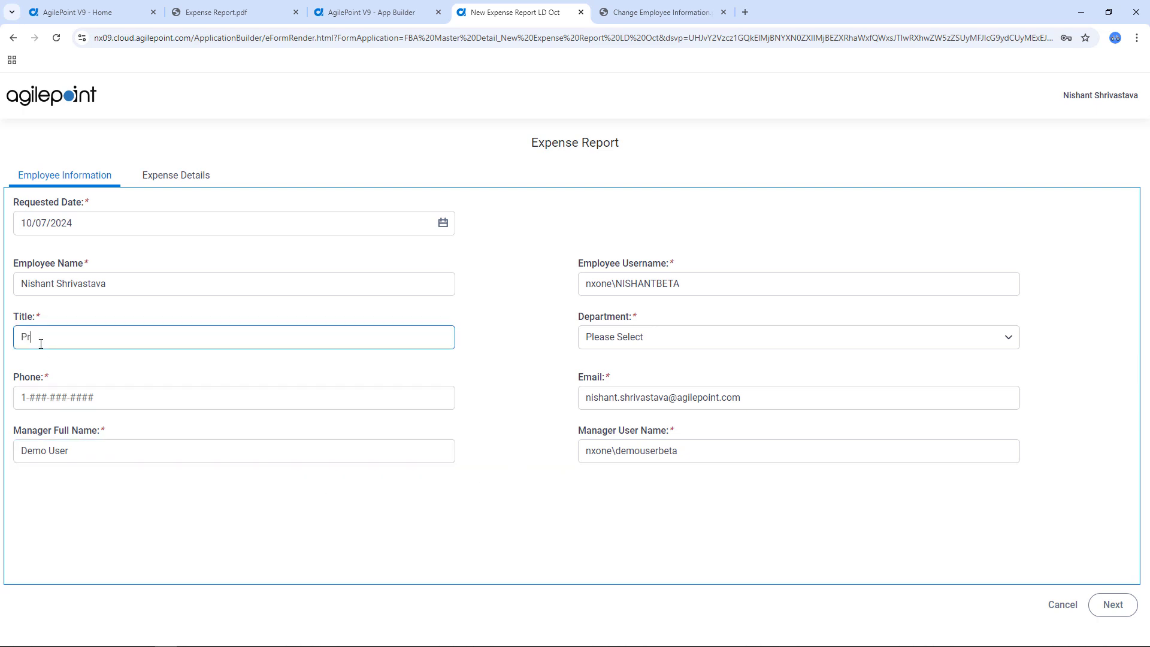
{"action": "type", "text": "Production"}
{"action": "left_click", "coordinate": [707, 338]}
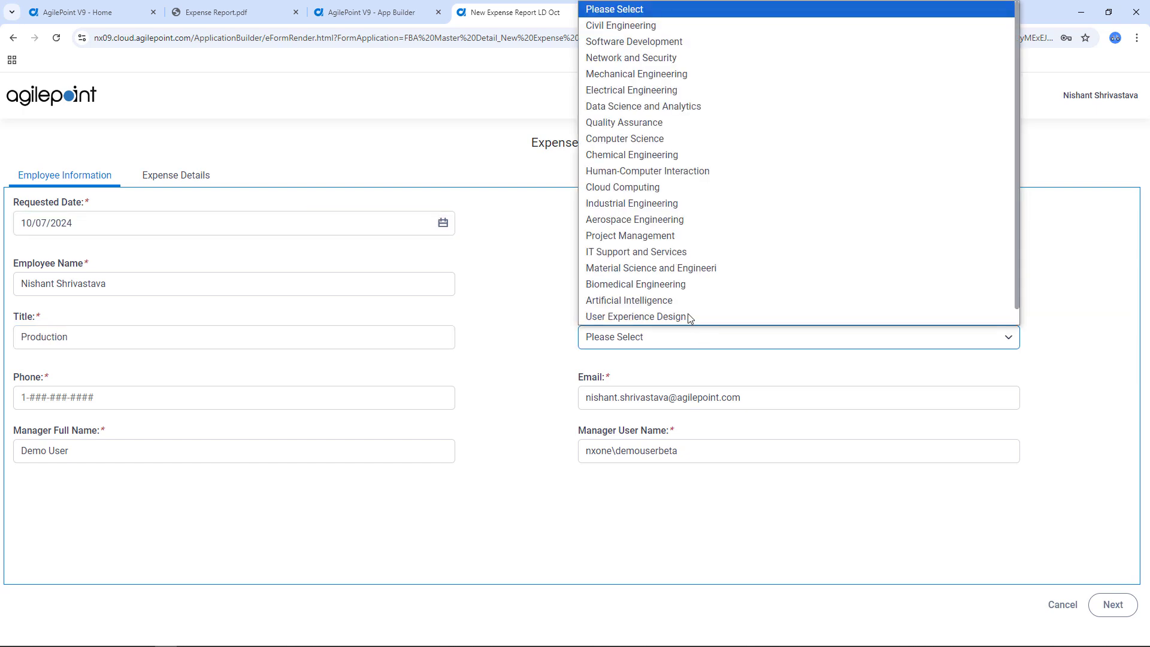
{"action": "left_click", "coordinate": [690, 318]}
{"action": "left_click", "coordinate": [138, 402]}
{"action": "type", "text": "1-1"}
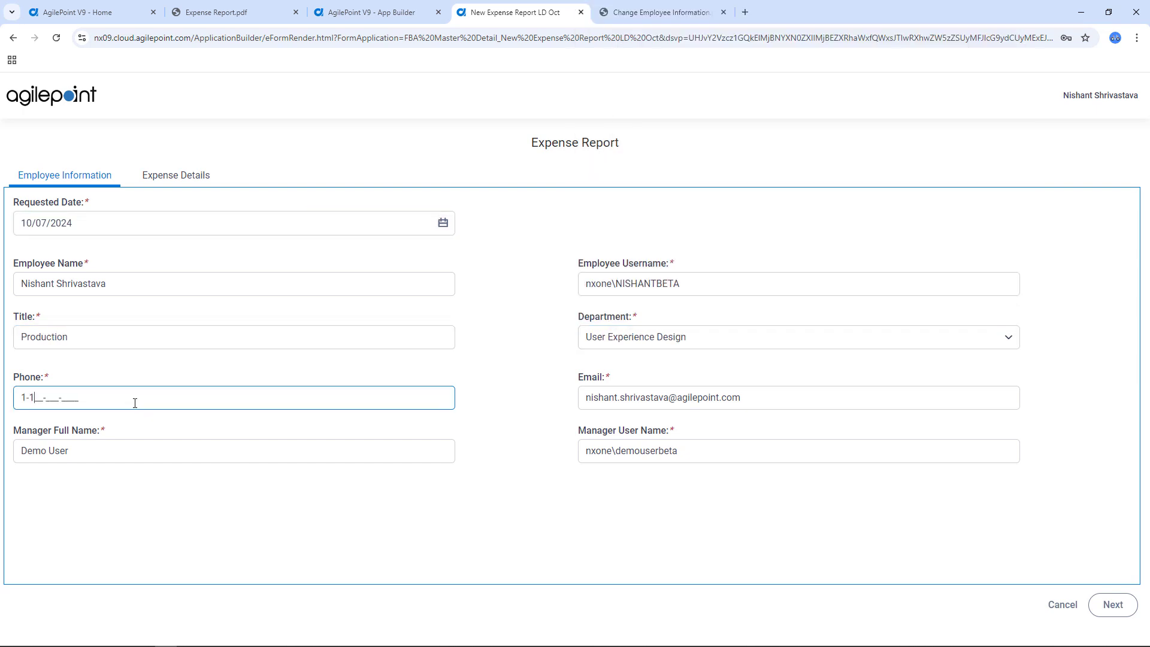
{"action": "type", "text": "11-111-1111"}
Edit the empty row in the Expense Details grid, setting its date to Mon 07 Oct 2024 and its category to Demo
{"action": "left_click", "coordinate": [210, 187]}
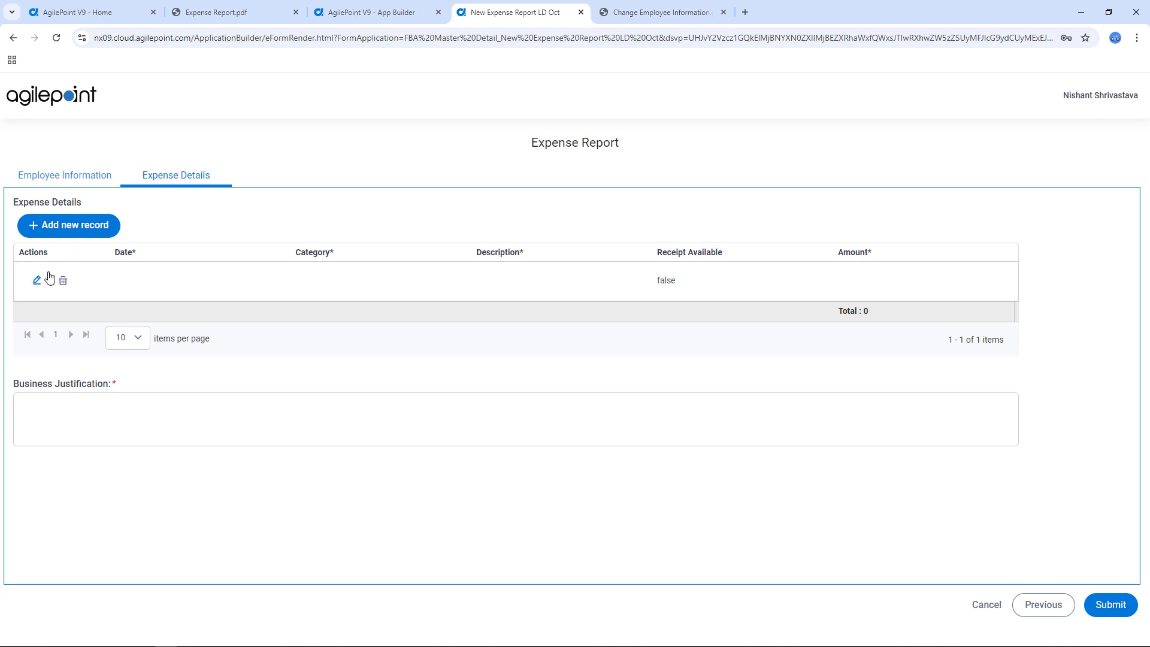
{"action": "left_click", "coordinate": [36, 282]}
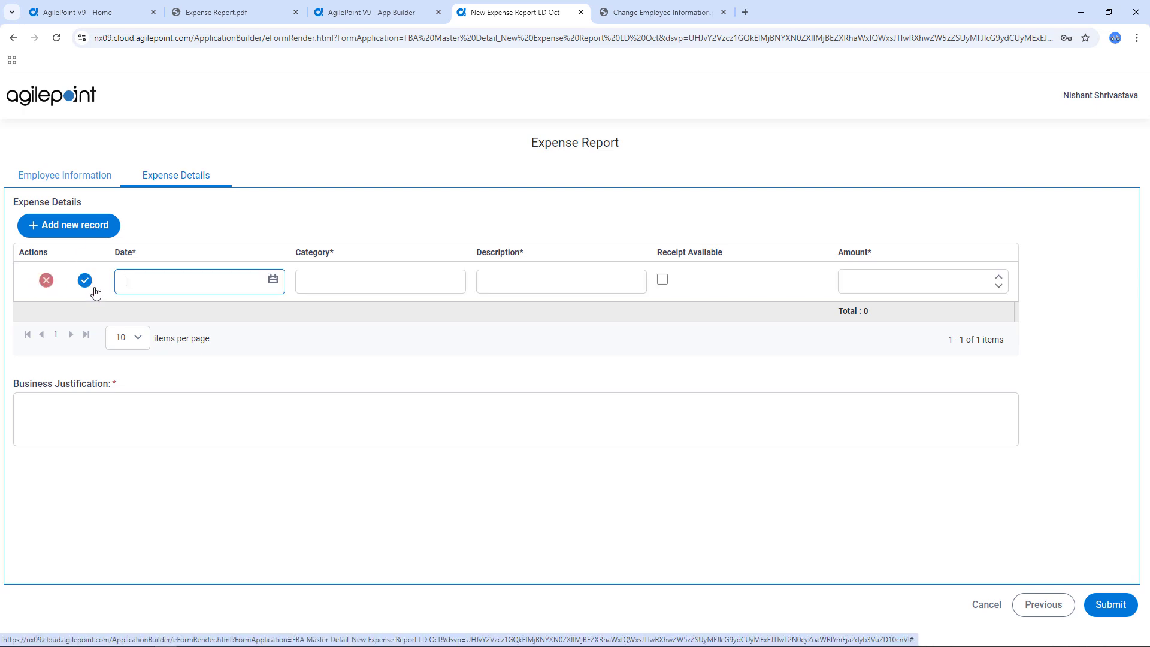
{"action": "left_click", "coordinate": [273, 281]}
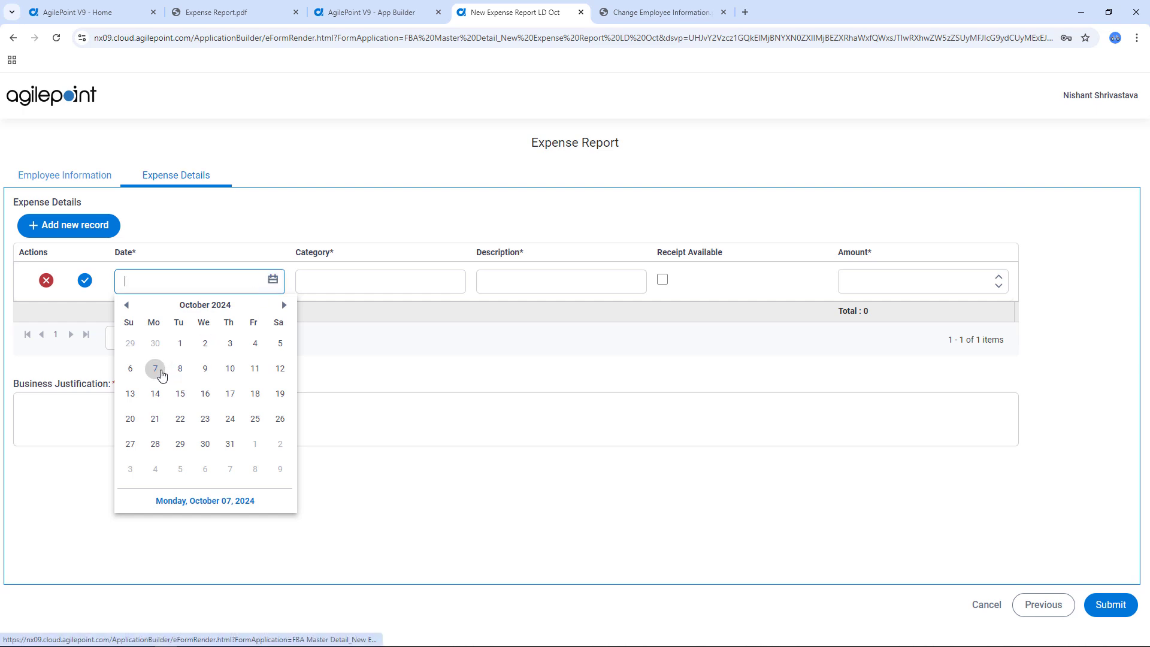
{"action": "left_click", "coordinate": [155, 369]}
{"action": "left_click", "coordinate": [365, 280]}
{"action": "type", "text": "Dem"}
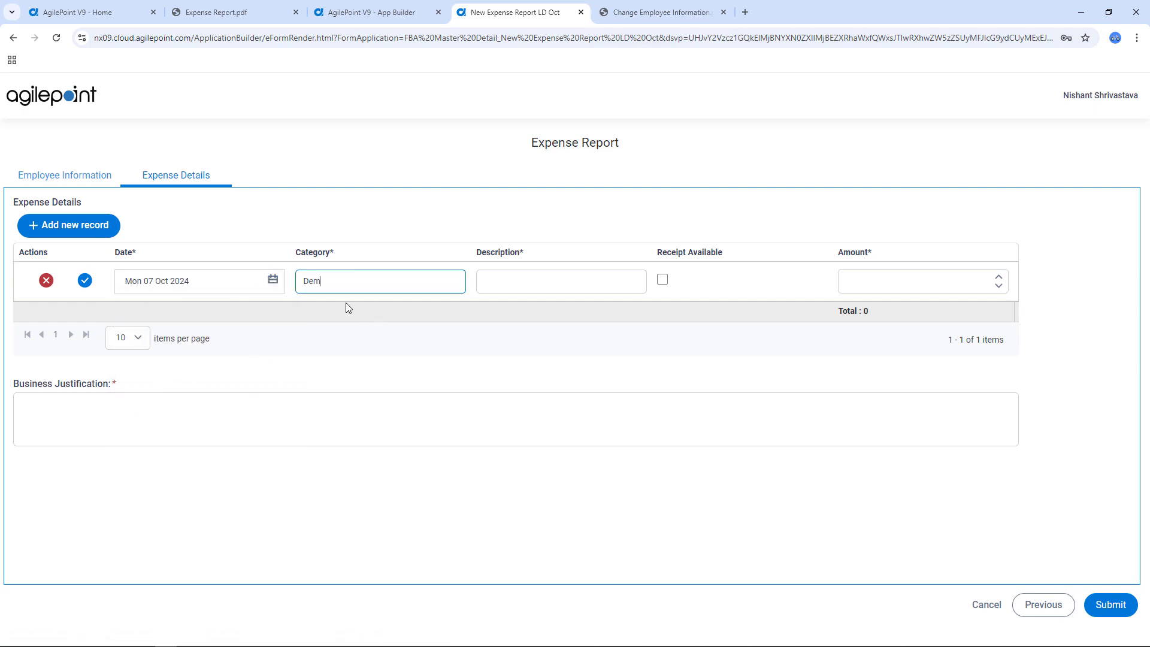
{"action": "type", "text": "o"}
Give the expense row the description Description, mark its receipt as available, set the amount to 10.12 and save the row
{"action": "key", "text": "Tab"}
{"action": "type", "text": "Desc"}
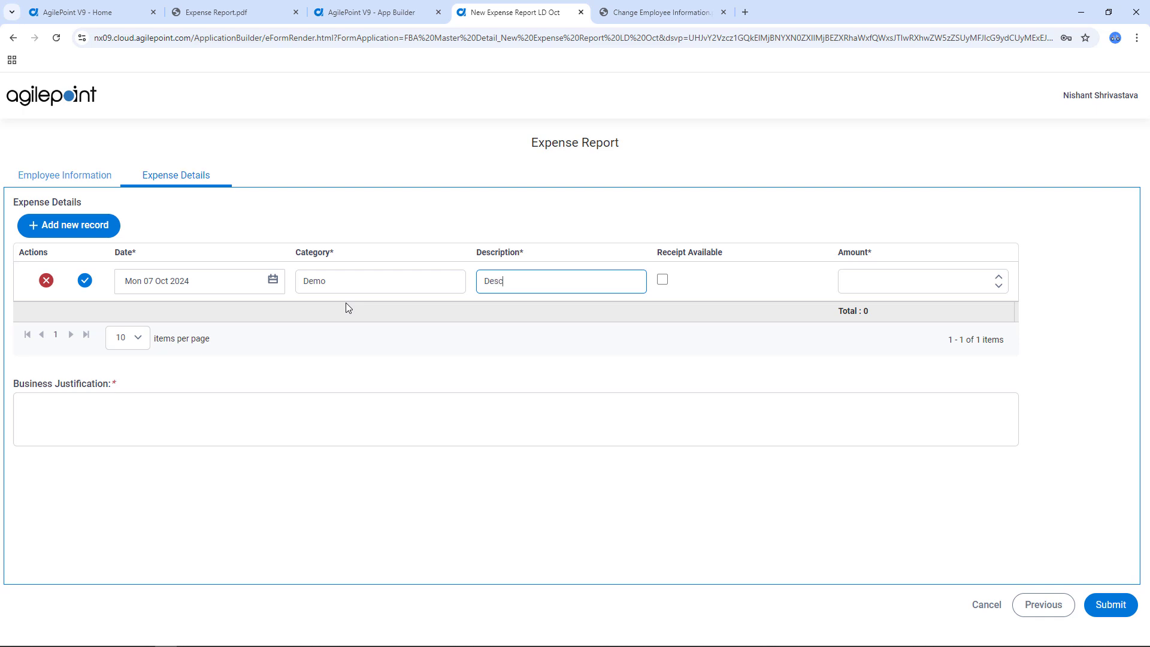
{"action": "type", "text": "ription"}
{"action": "key", "text": "Tab"}
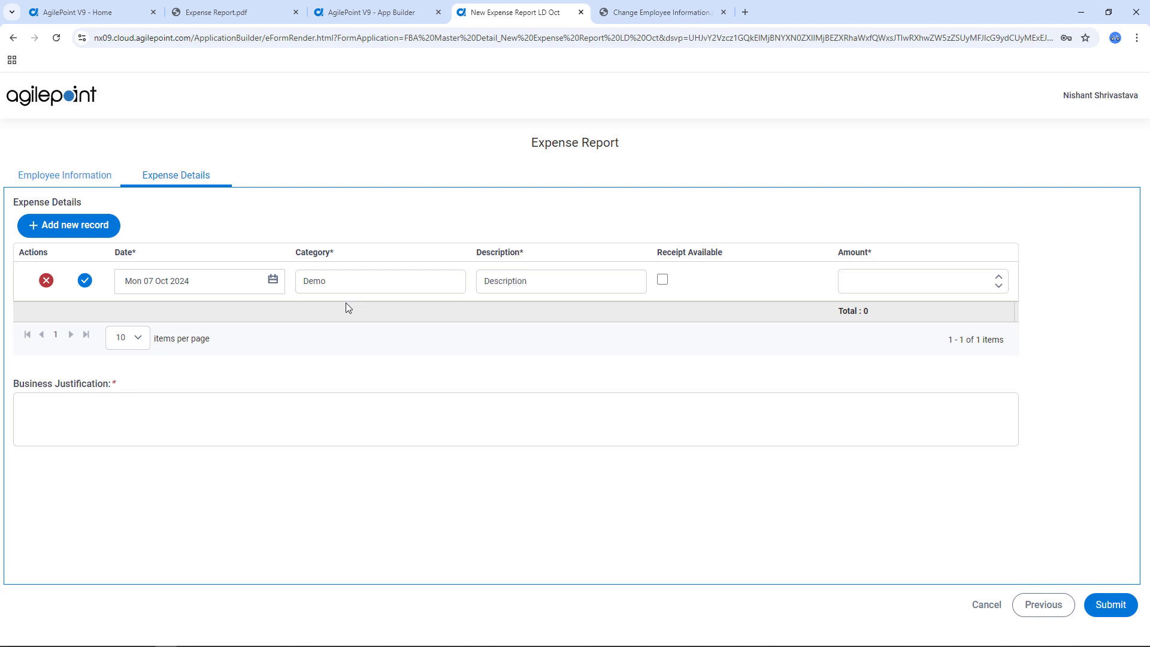
{"action": "left_click", "coordinate": [663, 280]}
{"action": "left_click", "coordinate": [856, 280]}
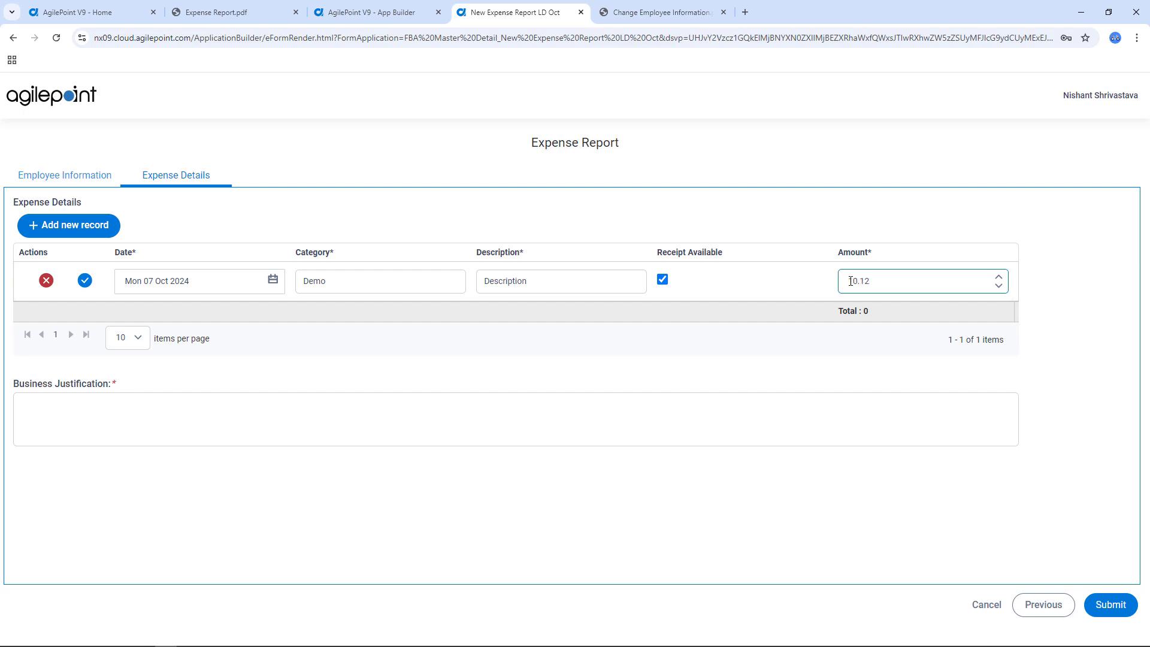
{"action": "left_click", "coordinate": [84, 280]}
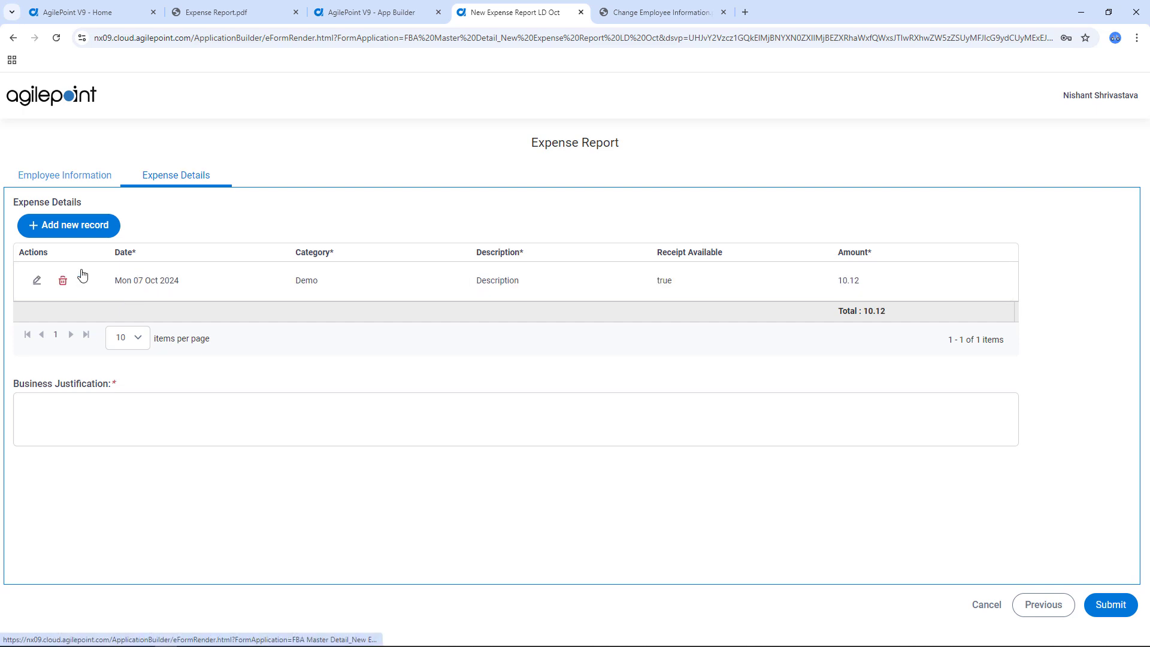
Add a second expense row with category Demo, description Description, receipt available and amount 50.10, and save it
{"action": "left_click", "coordinate": [74, 230]}
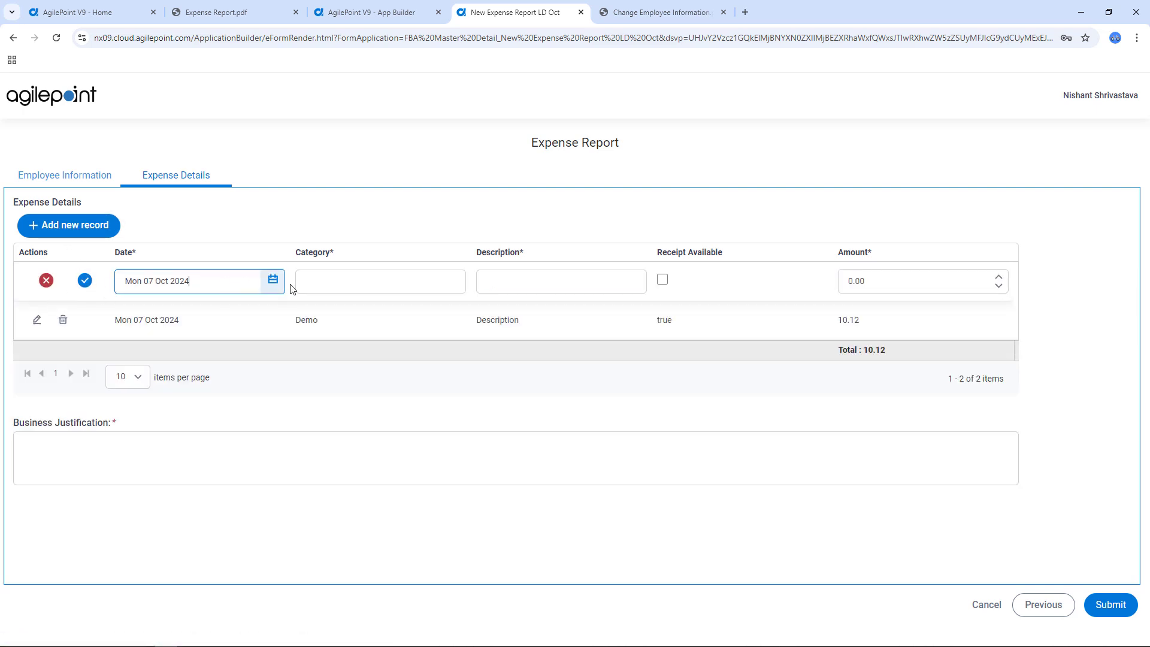
{"action": "left_click", "coordinate": [348, 281]}
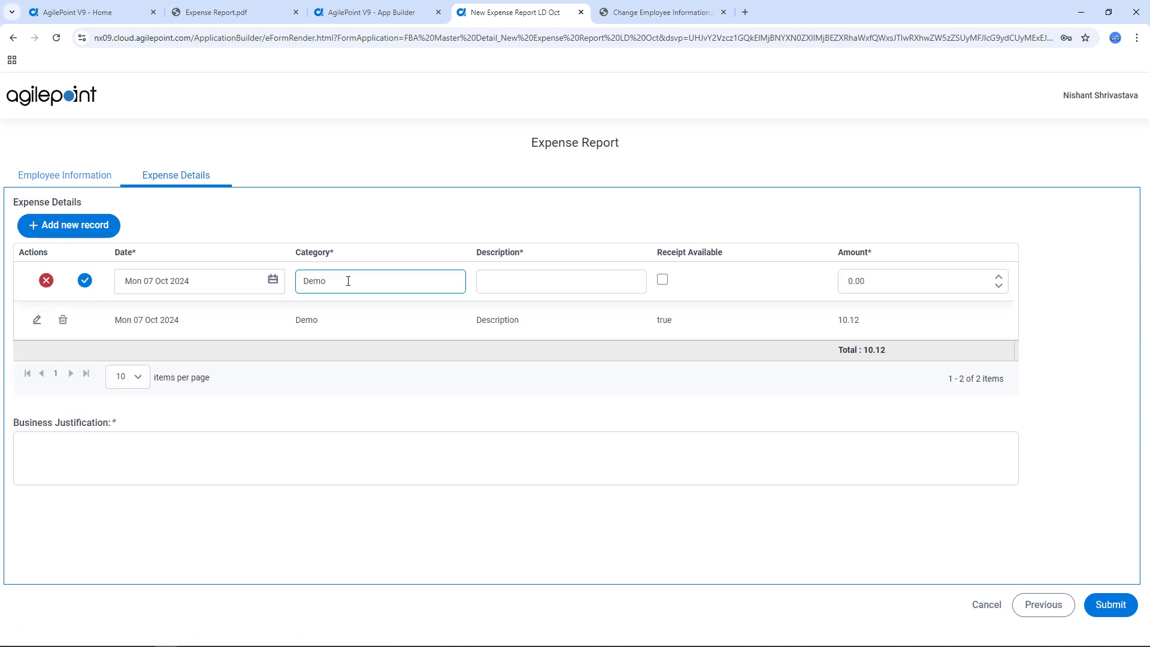
{"action": "key", "text": "Tab"}
{"action": "type", "text": "Descriptio"}
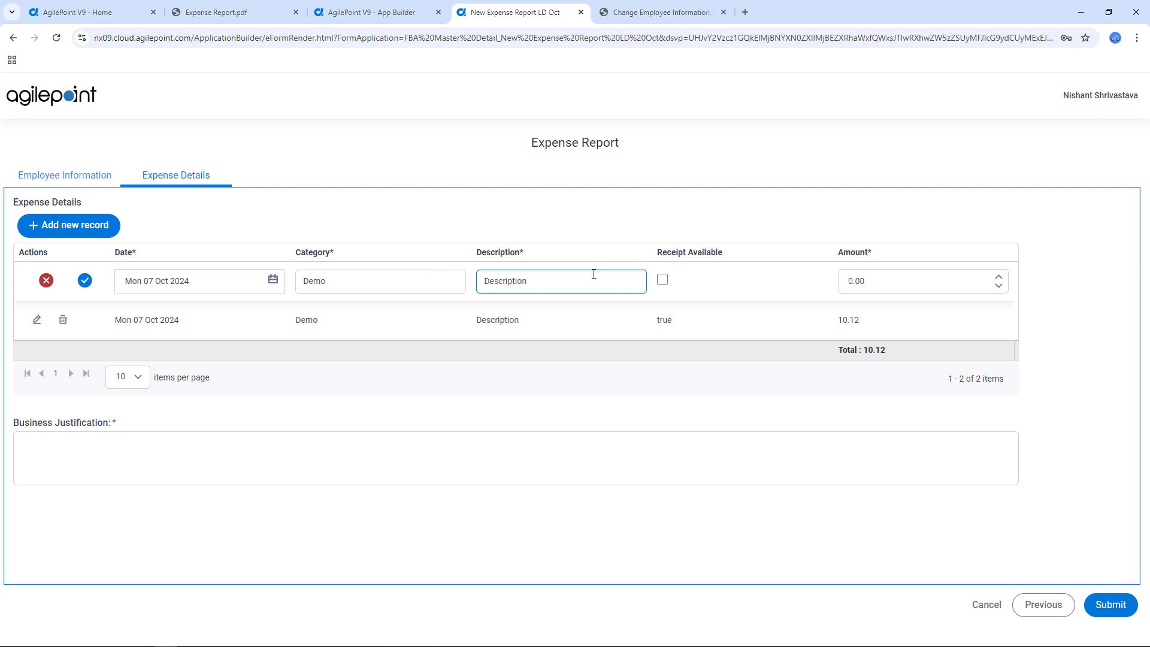
{"action": "left_click", "coordinate": [663, 280]}
{"action": "left_click", "coordinate": [855, 279]}
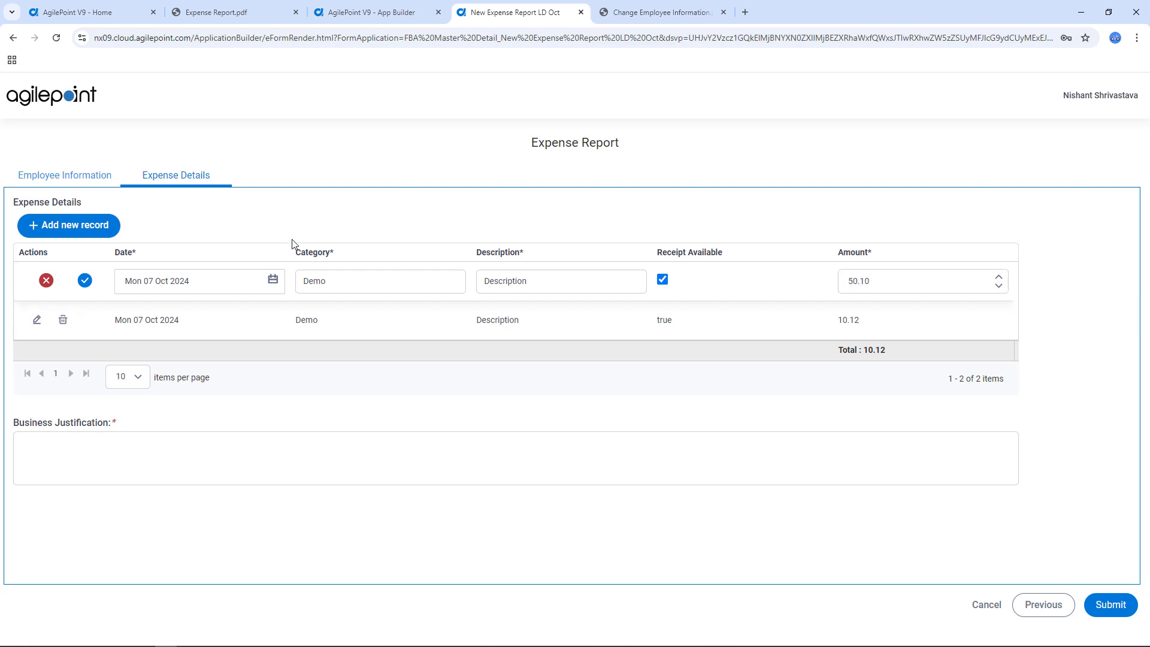
{"action": "left_click", "coordinate": [85, 280]}
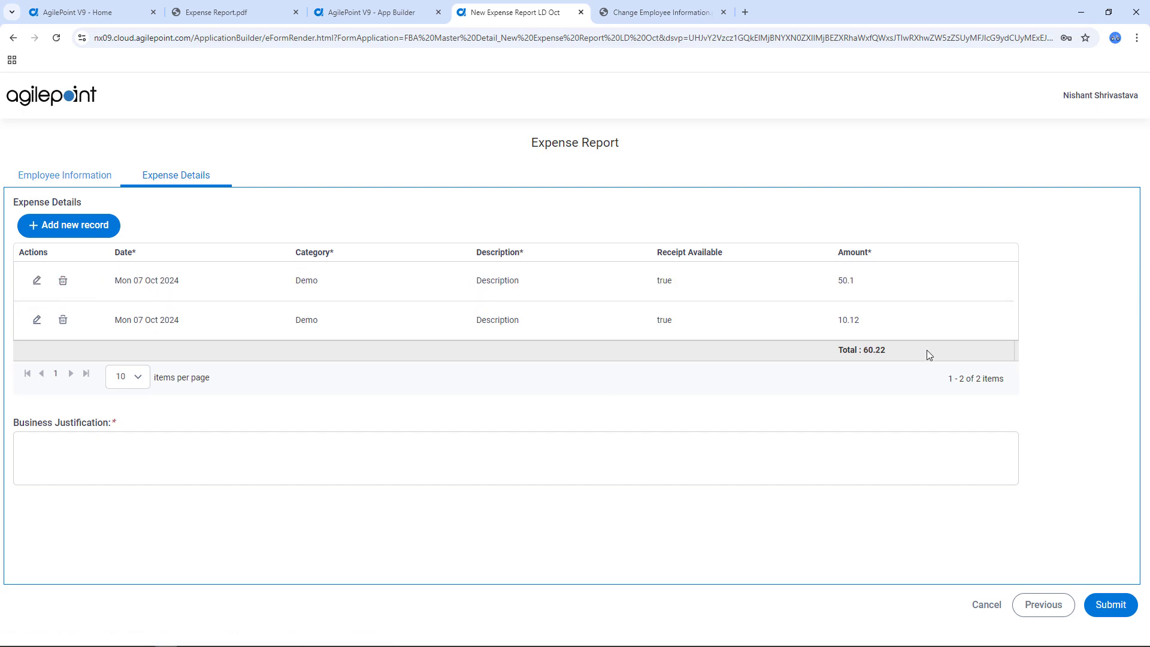
Enter "Justification." as the business justification and submit the expense report
{"action": "left_click", "coordinate": [209, 474]}
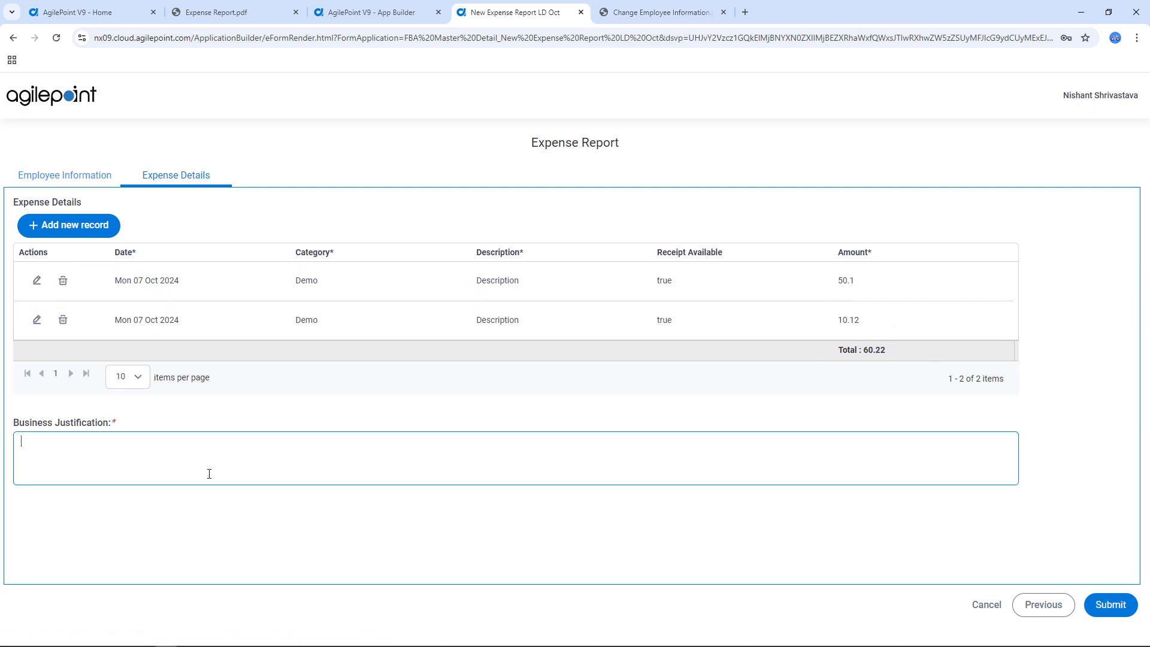
{"action": "type", "text": "Justification."}
{"action": "left_click", "coordinate": [1112, 605]}
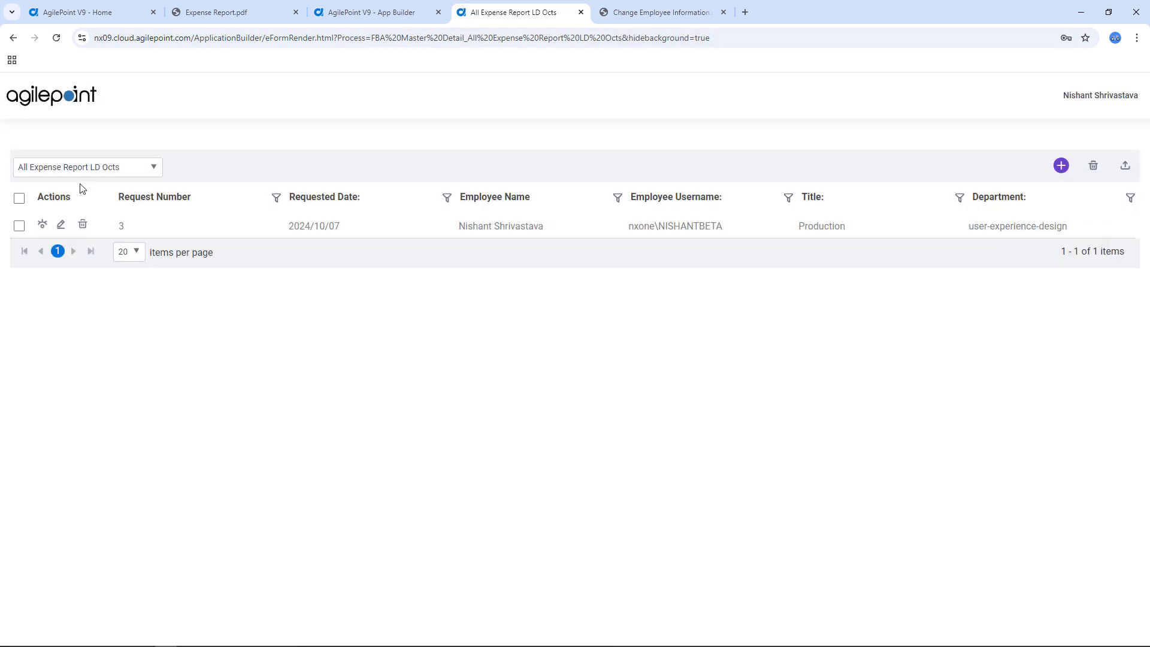
View the submitted expense report record and check its employee information and expense details
{"action": "left_click", "coordinate": [43, 226]}
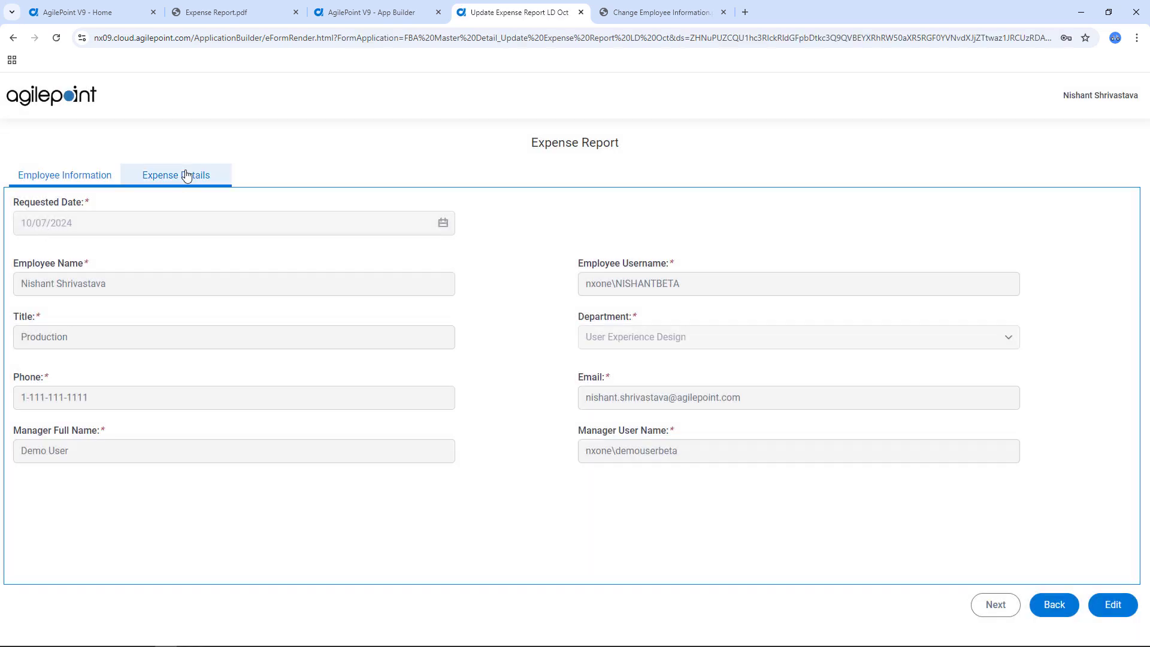
{"action": "left_click", "coordinate": [186, 175]}
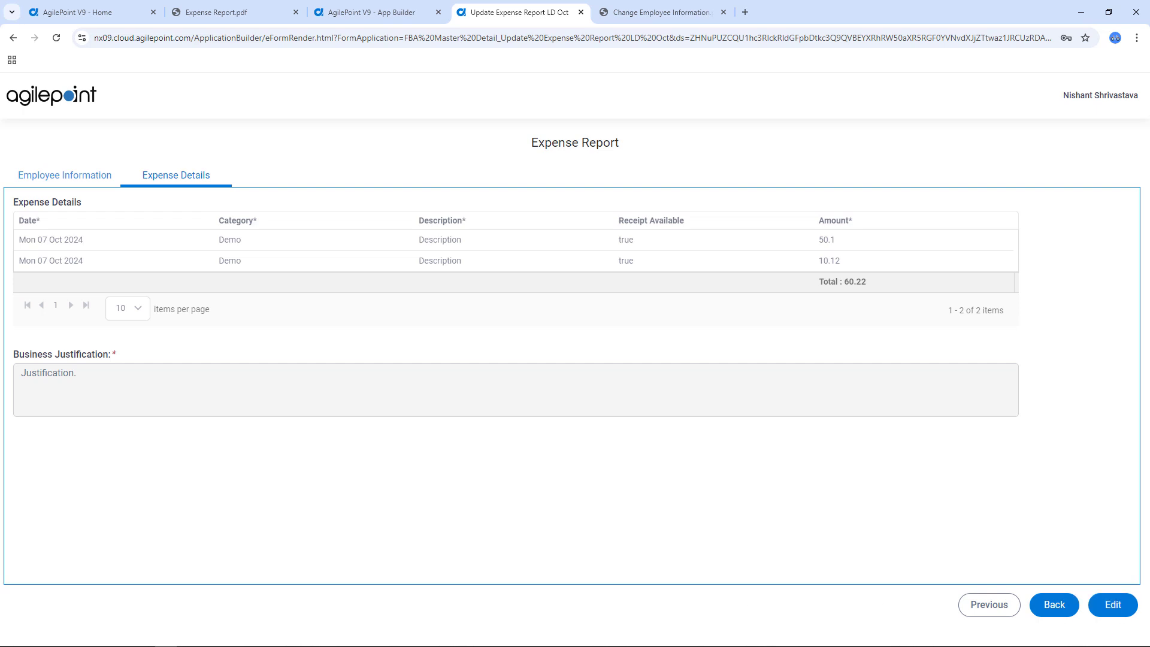
Check the Change Employee Information image, and start a form-based app named Employee Change in the Demo category
{"action": "left_click", "coordinate": [675, 16]}
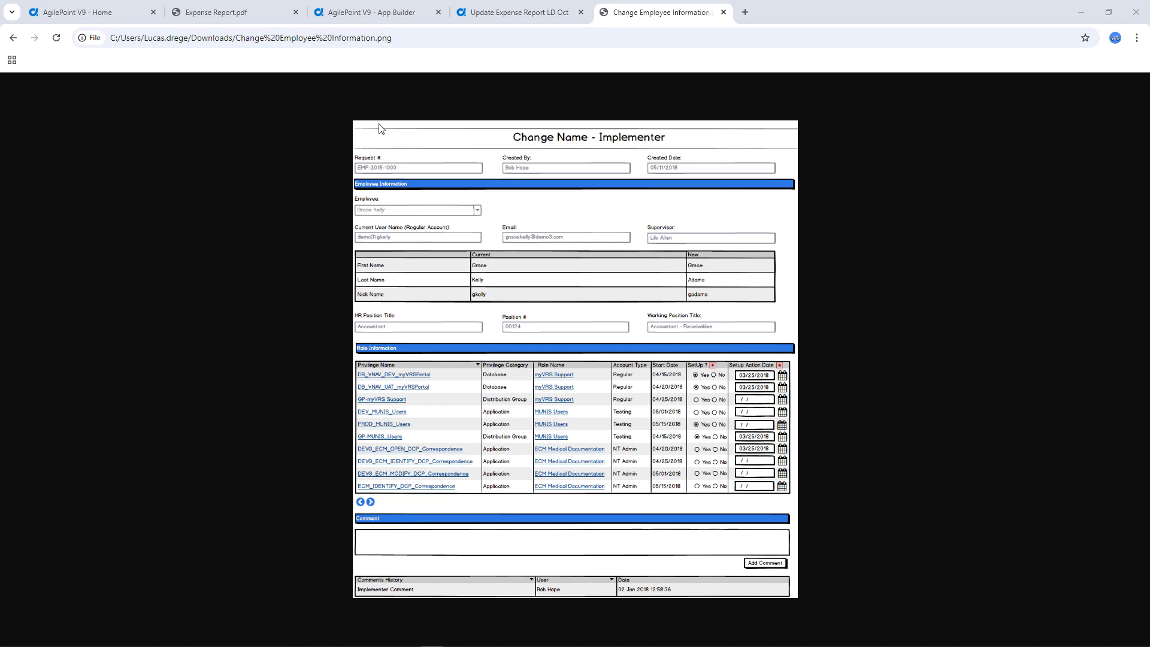
{"action": "left_click", "coordinate": [391, 17]}
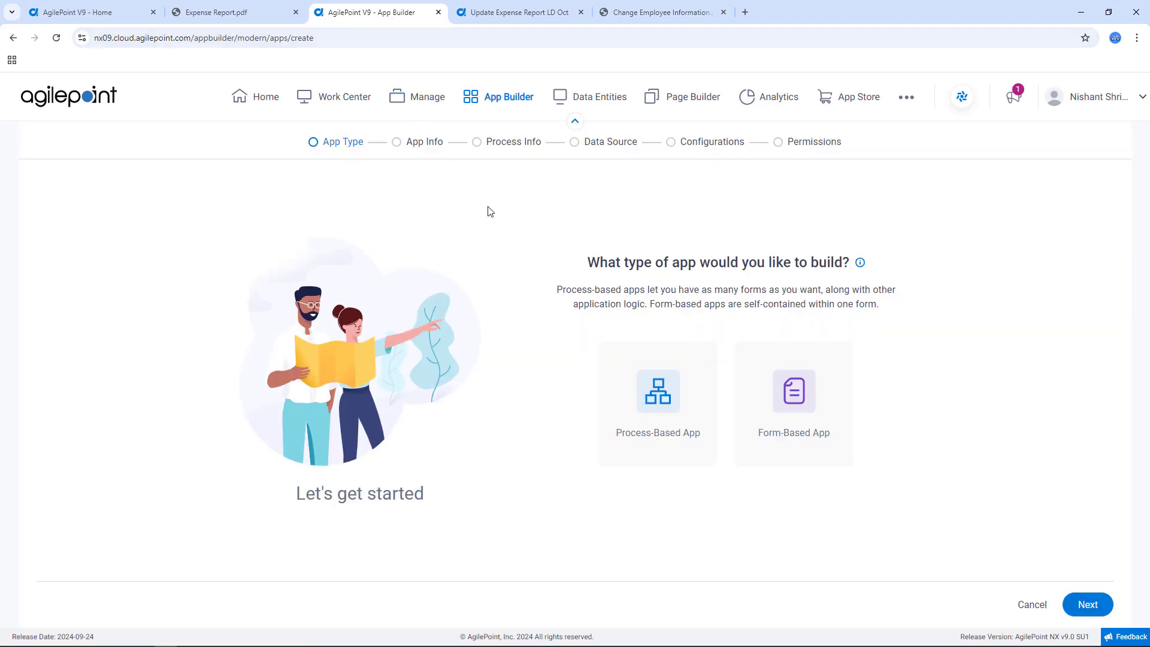
{"action": "left_click", "coordinate": [788, 417]}
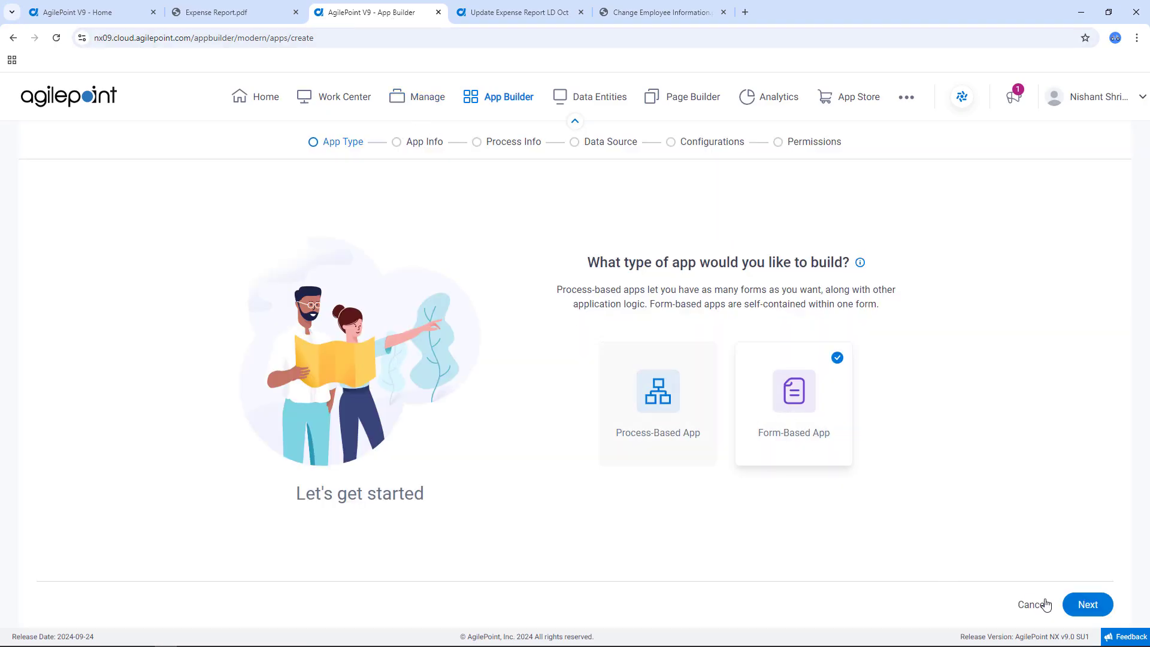
{"action": "left_click", "coordinate": [1082, 605]}
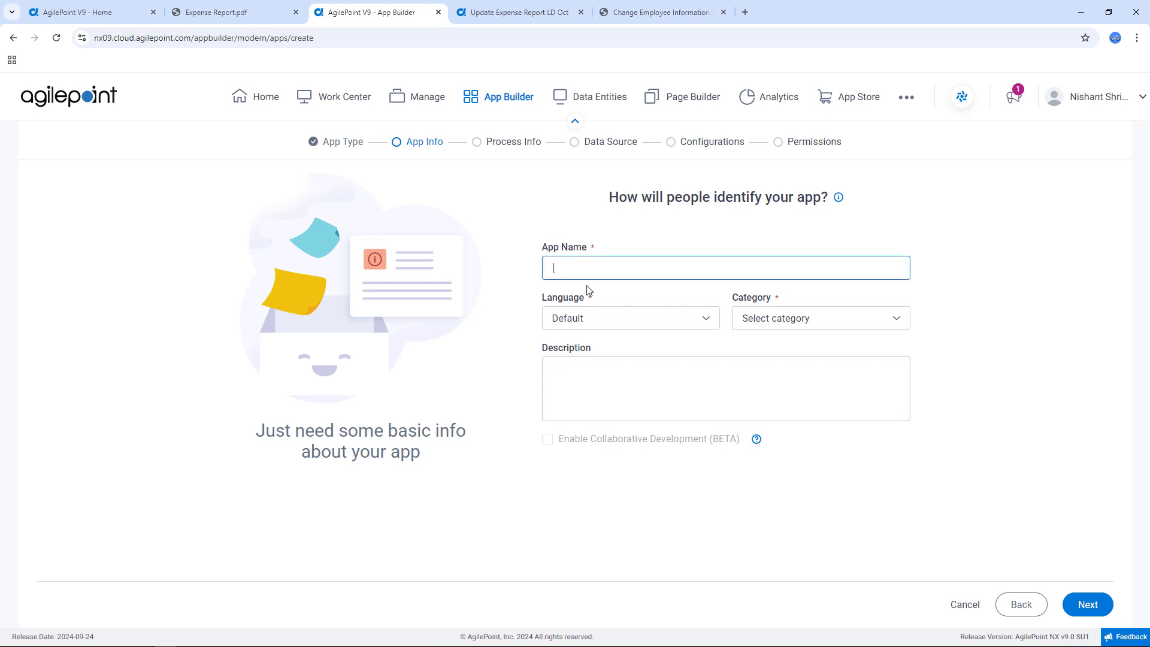
{"action": "type", "text": "Employee Change"}
{"action": "left_click", "coordinate": [746, 318]}
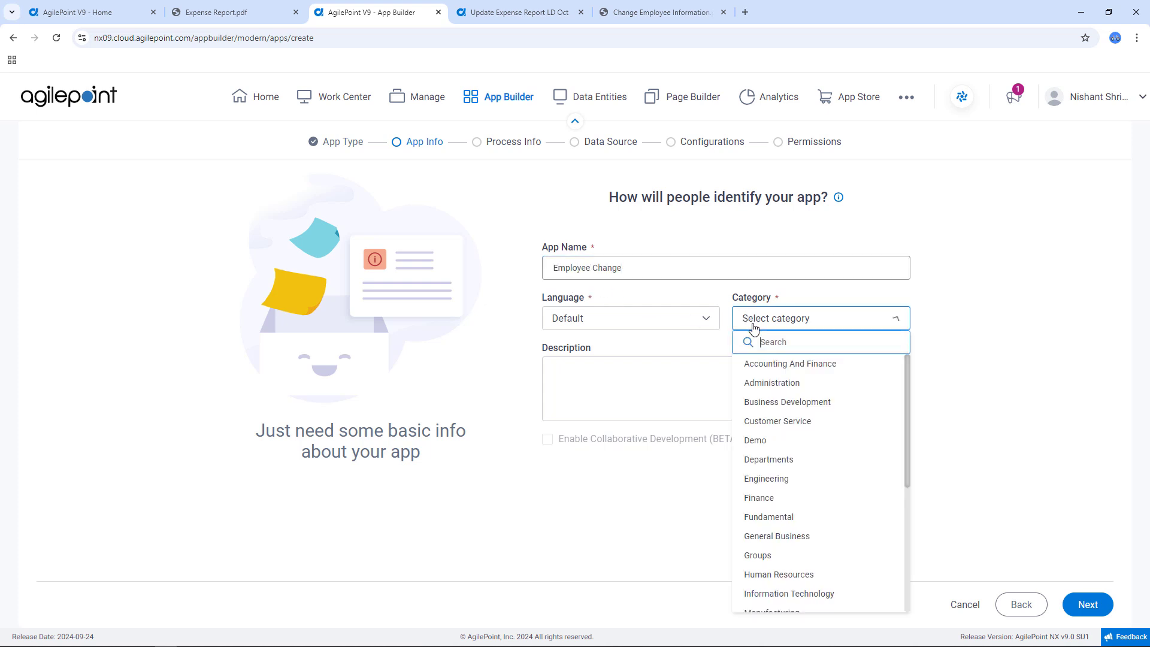
{"action": "left_click", "coordinate": [756, 441]}
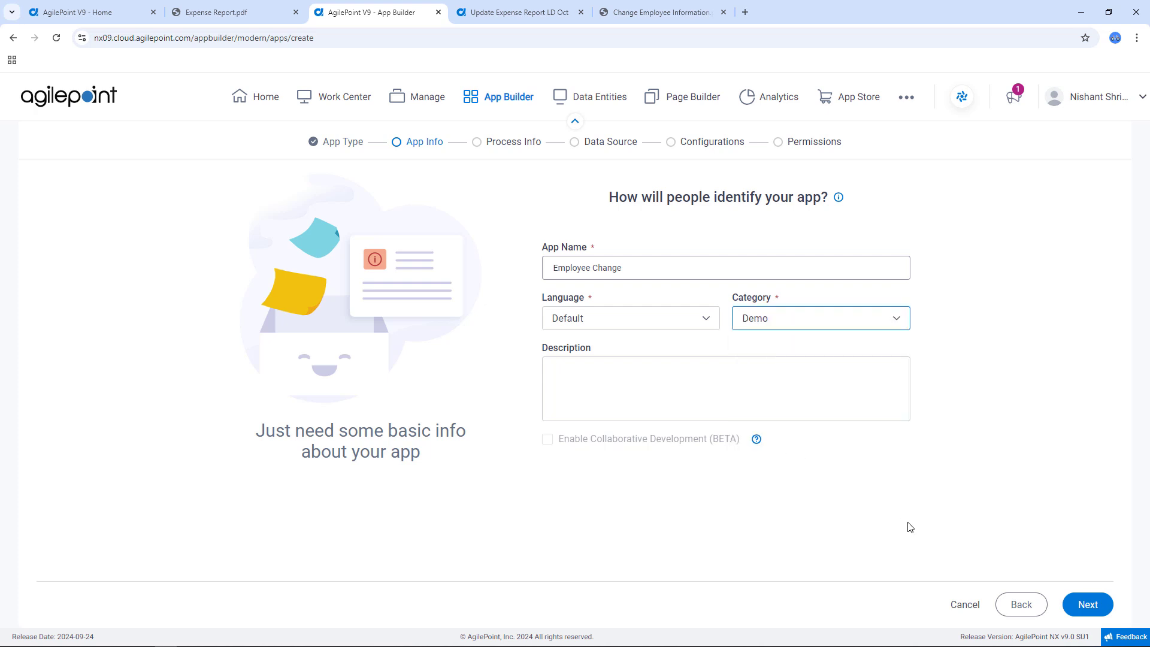
{"action": "left_click", "coordinate": [1088, 604]}
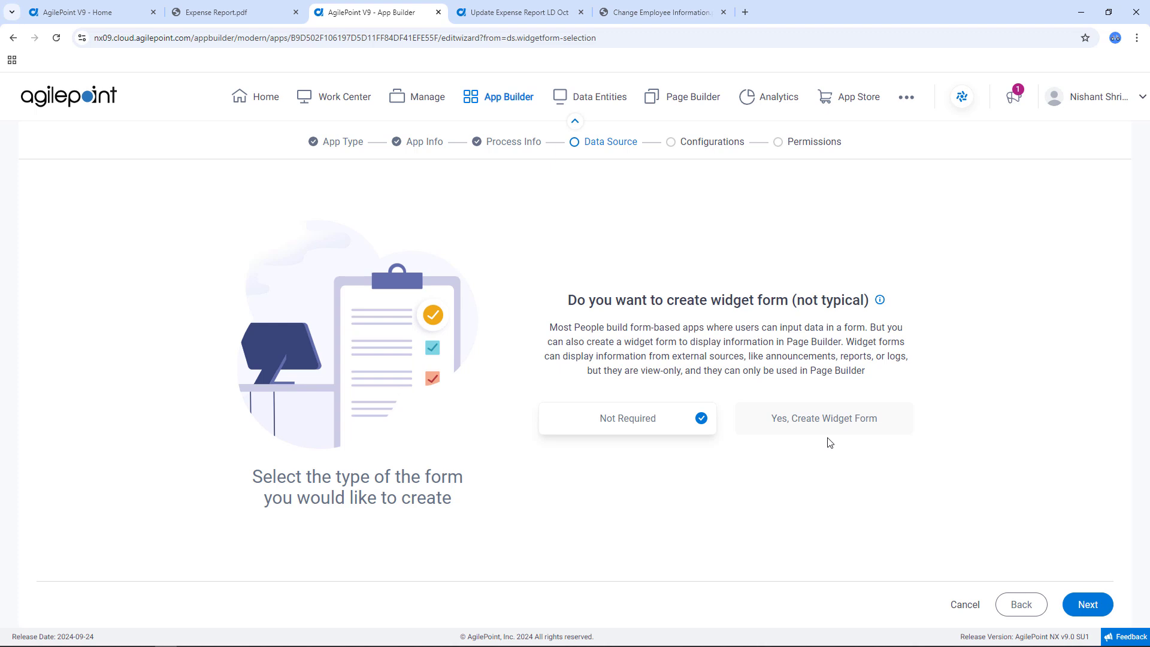
Skip the widget form, choose to create the form with AI from an image, and upload the Change Employee Information image file
{"action": "left_click", "coordinate": [1088, 605]}
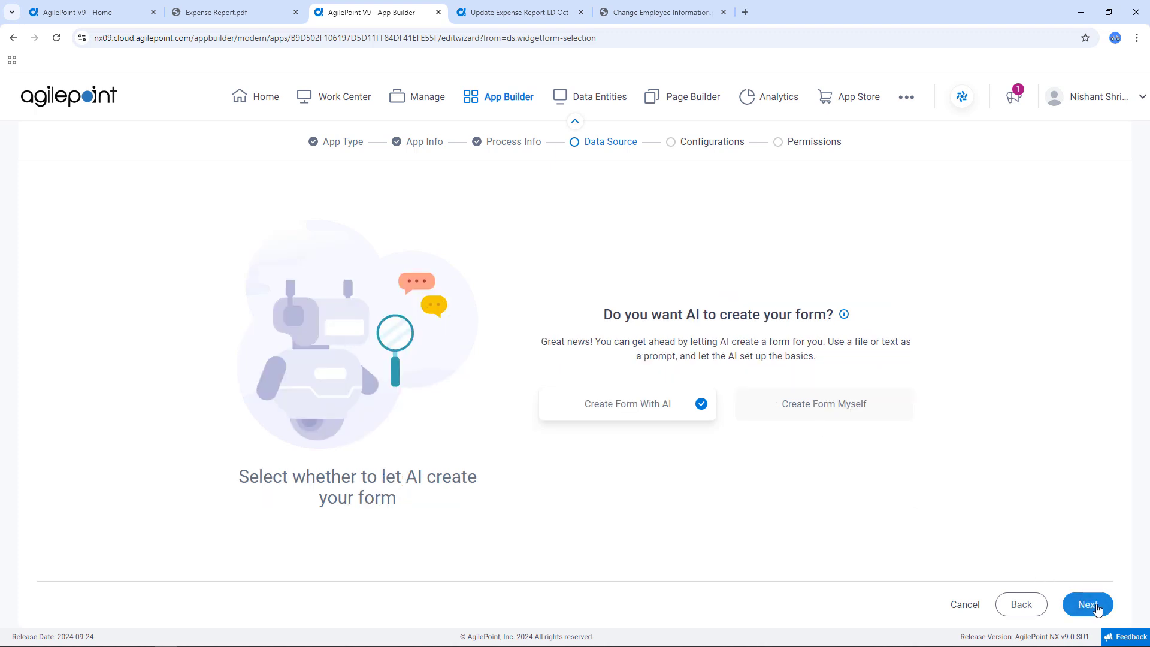
{"action": "left_click", "coordinate": [1098, 608]}
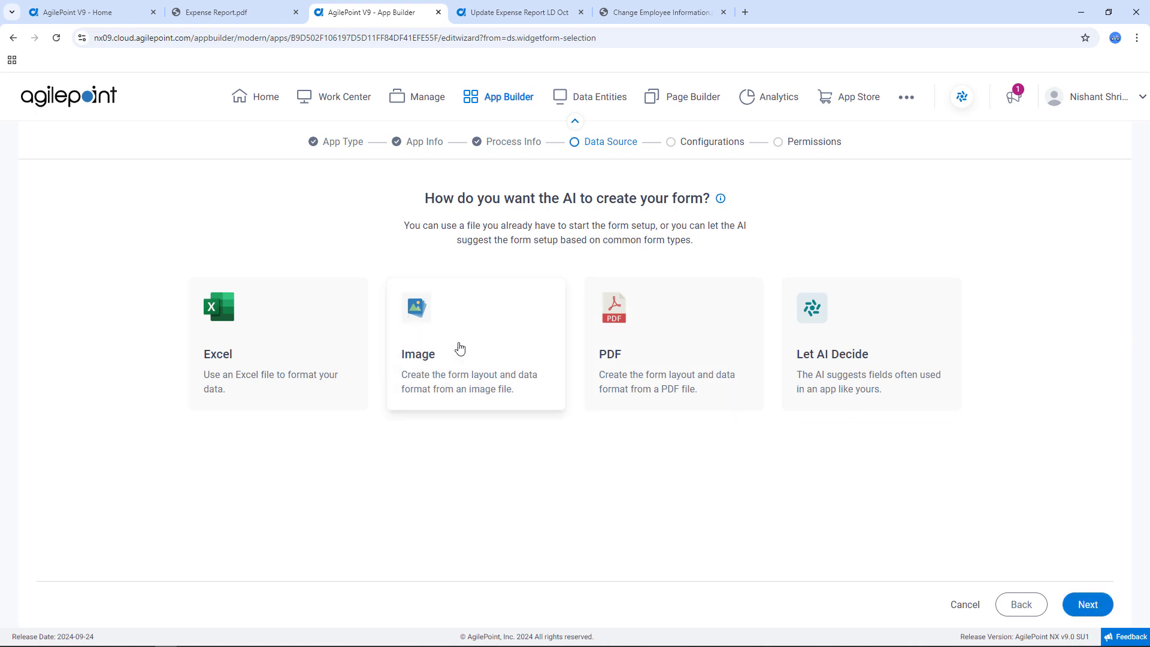
{"action": "left_click", "coordinate": [460, 348]}
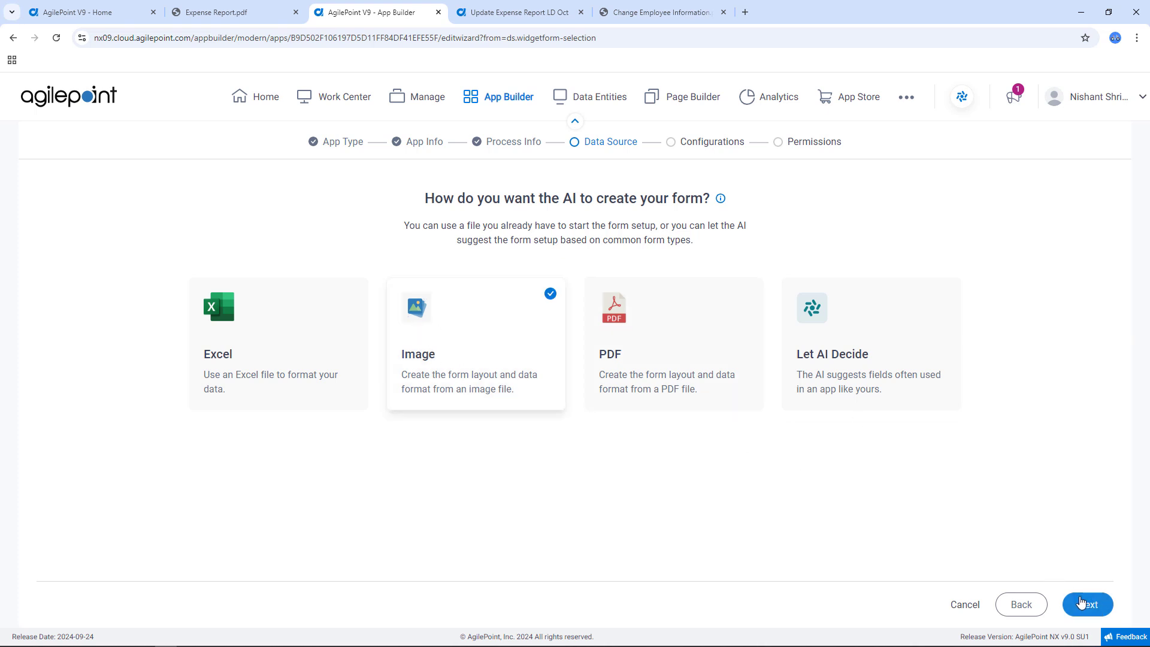
{"action": "left_click", "coordinate": [1082, 603]}
{"action": "left_click", "coordinate": [446, 413]}
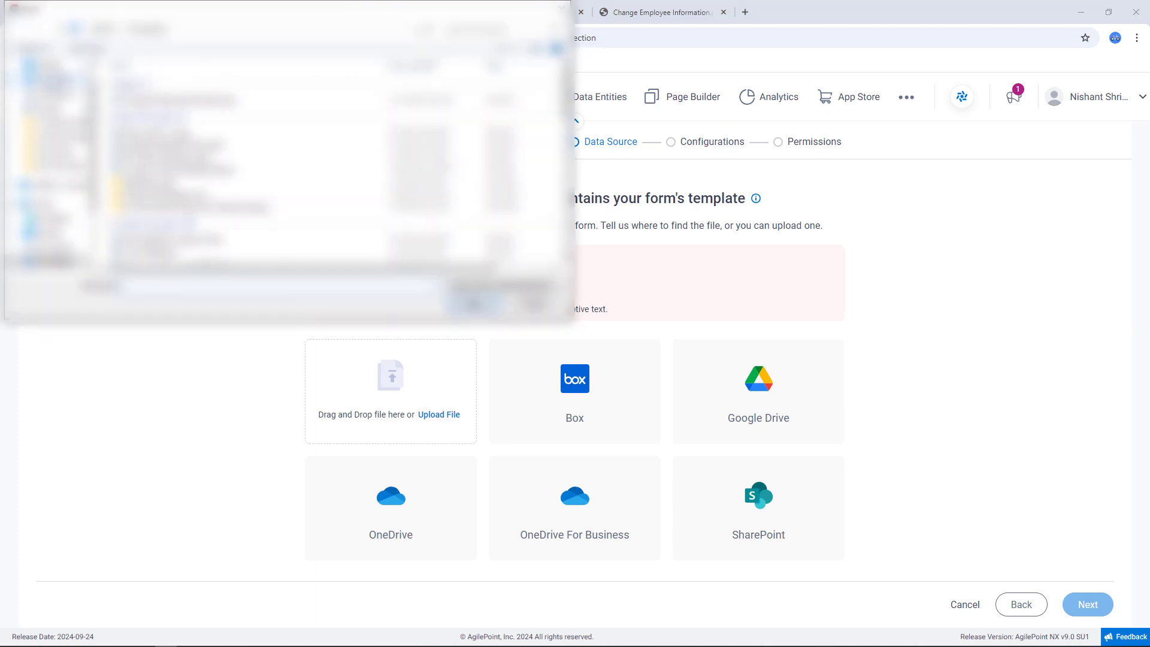
{"action": "left_click", "coordinate": [173, 100]}
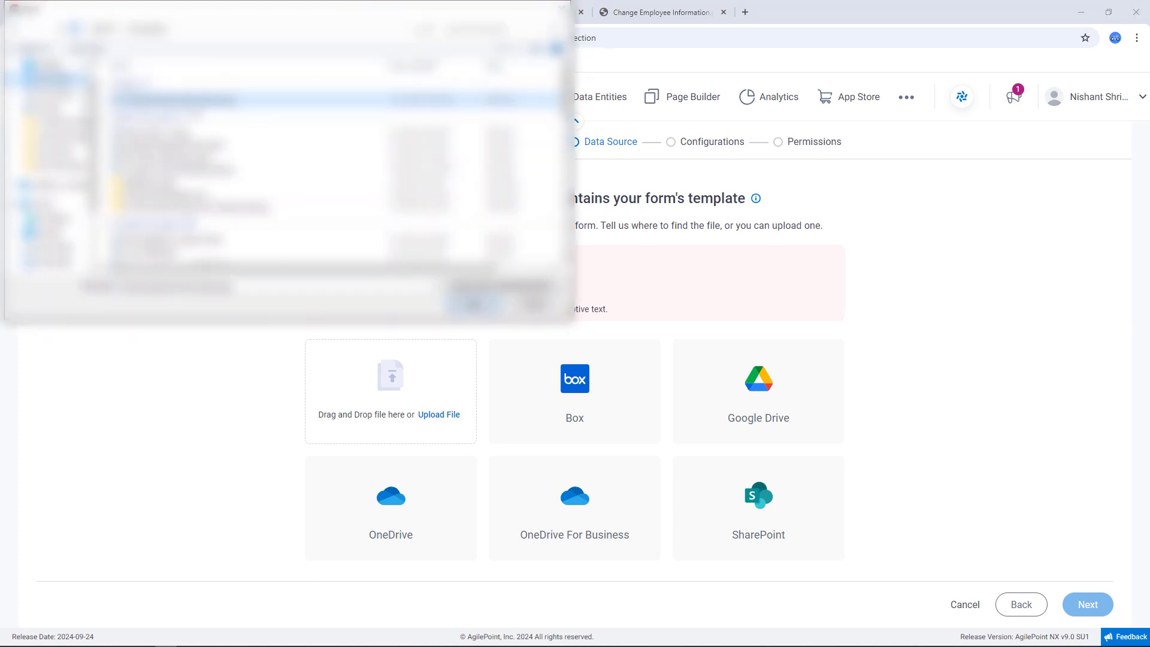
{"action": "left_click", "coordinate": [473, 305]}
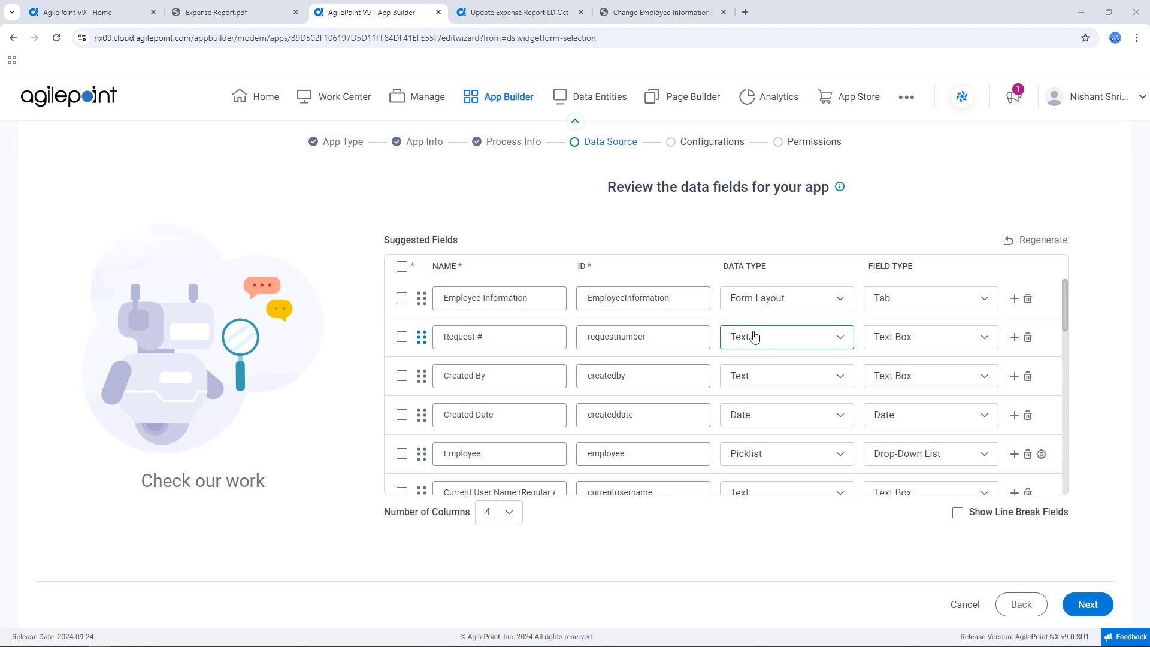
Review the suggested data fields for the app, including the child entity fields of the Comments History and Role Information tables
{"action": "scroll", "coordinate": [755, 335], "scroll_direction": "down", "scroll_amount": 2}
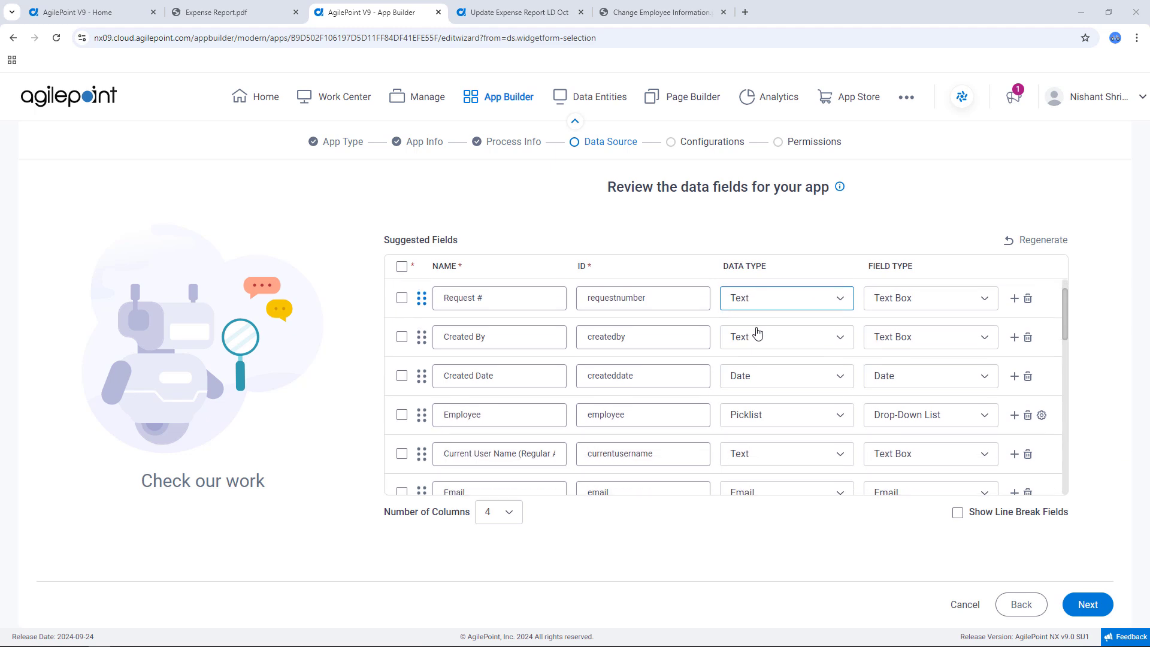
{"action": "scroll", "coordinate": [758, 334], "scroll_direction": "down", "scroll_amount": 5}
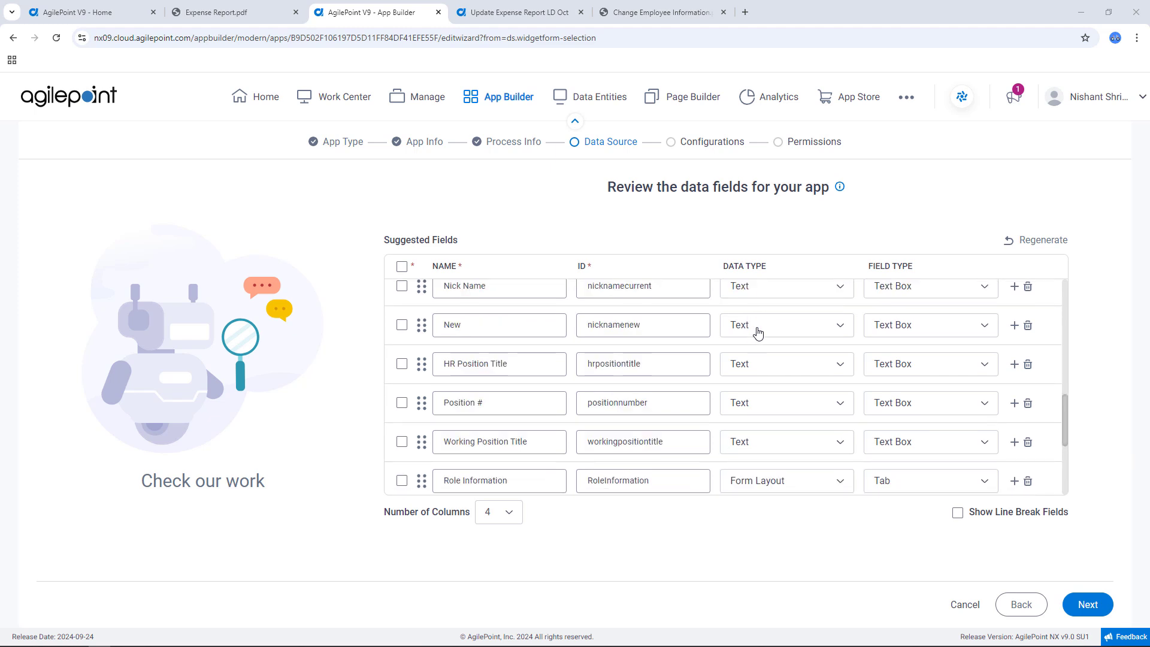
{"action": "scroll", "coordinate": [758, 333], "scroll_direction": "down", "scroll_amount": 3}
{"action": "scroll", "coordinate": [758, 334], "scroll_direction": "down", "scroll_amount": 2}
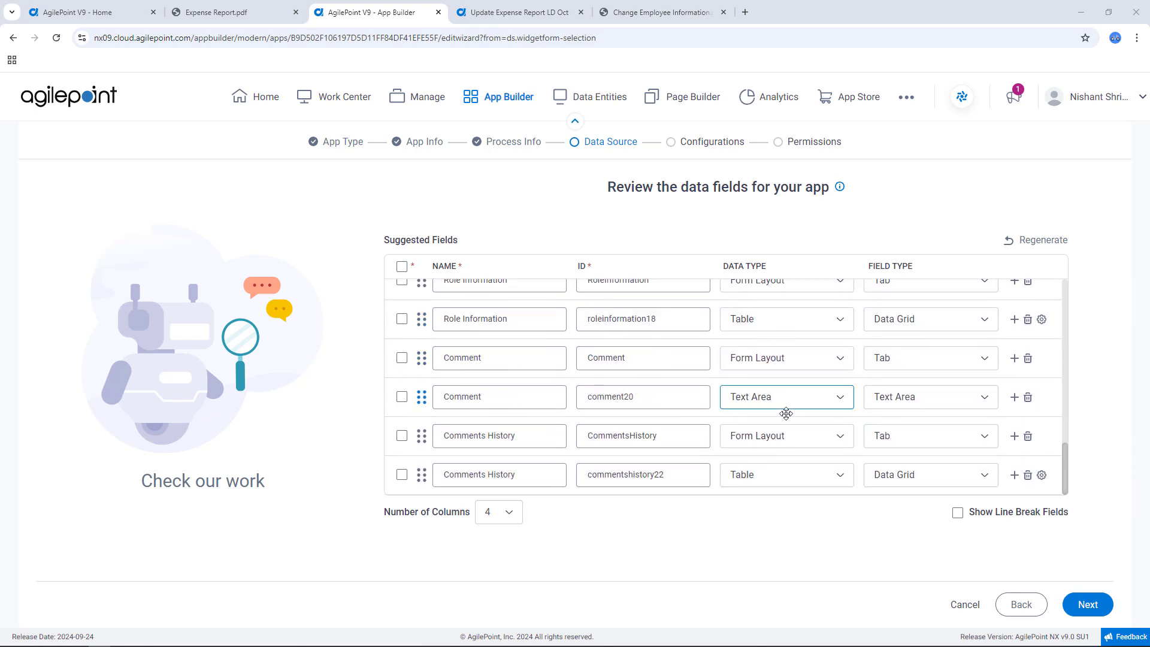
{"action": "left_click", "coordinate": [1042, 476]}
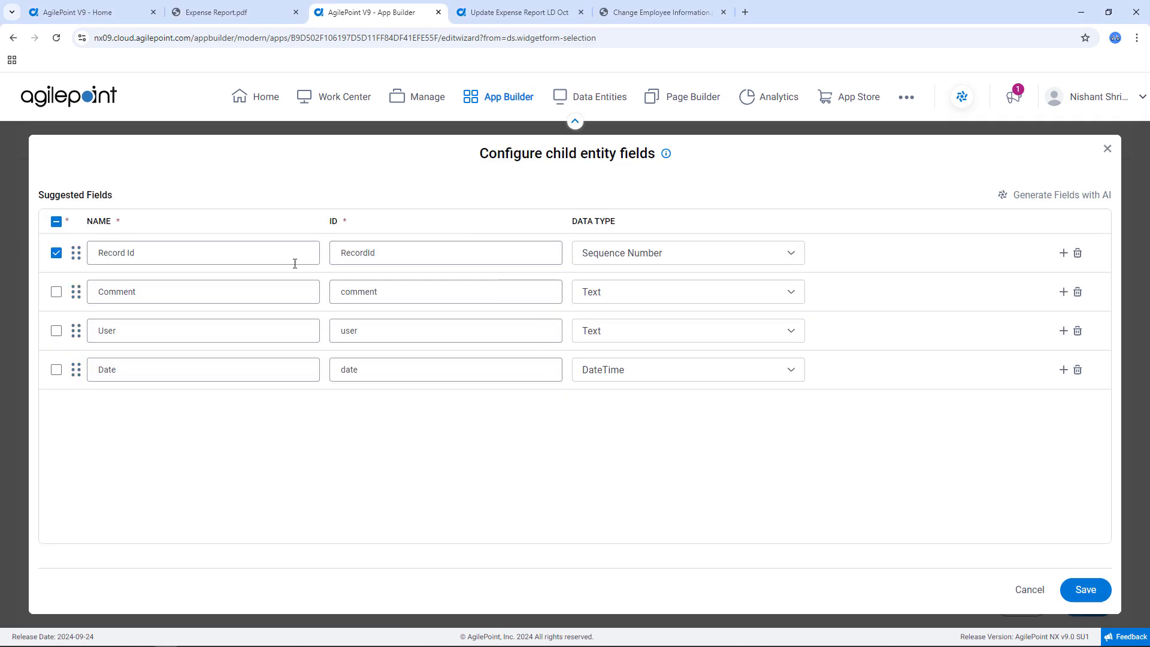
{"action": "left_click", "coordinate": [1107, 149]}
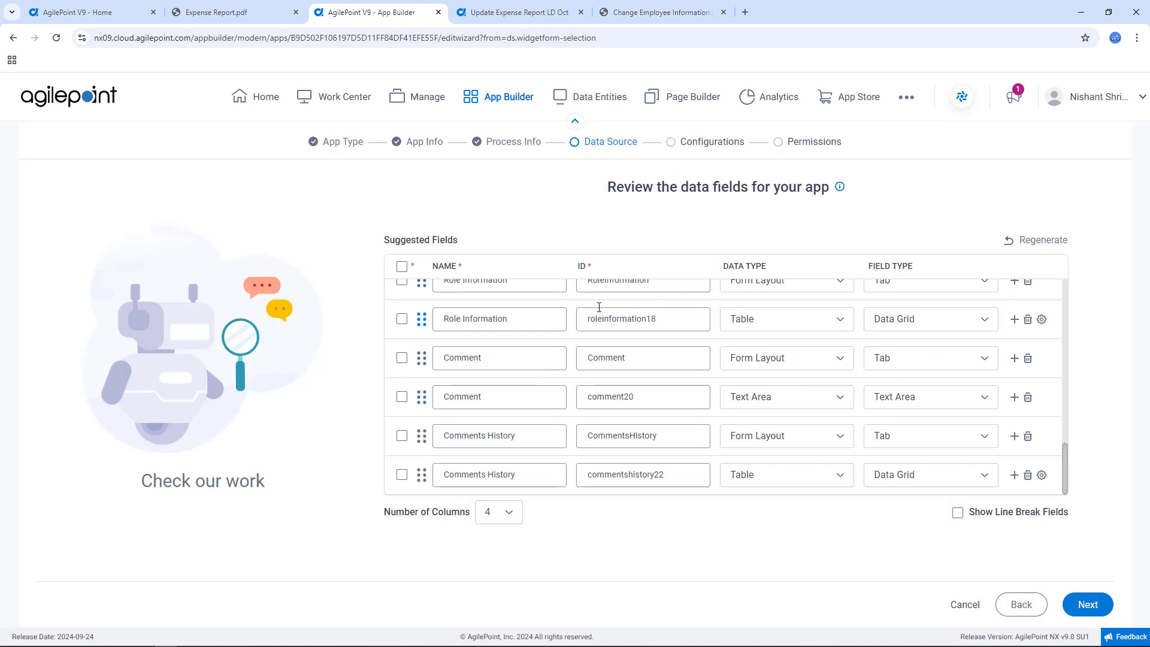
{"action": "left_click", "coordinate": [507, 319]}
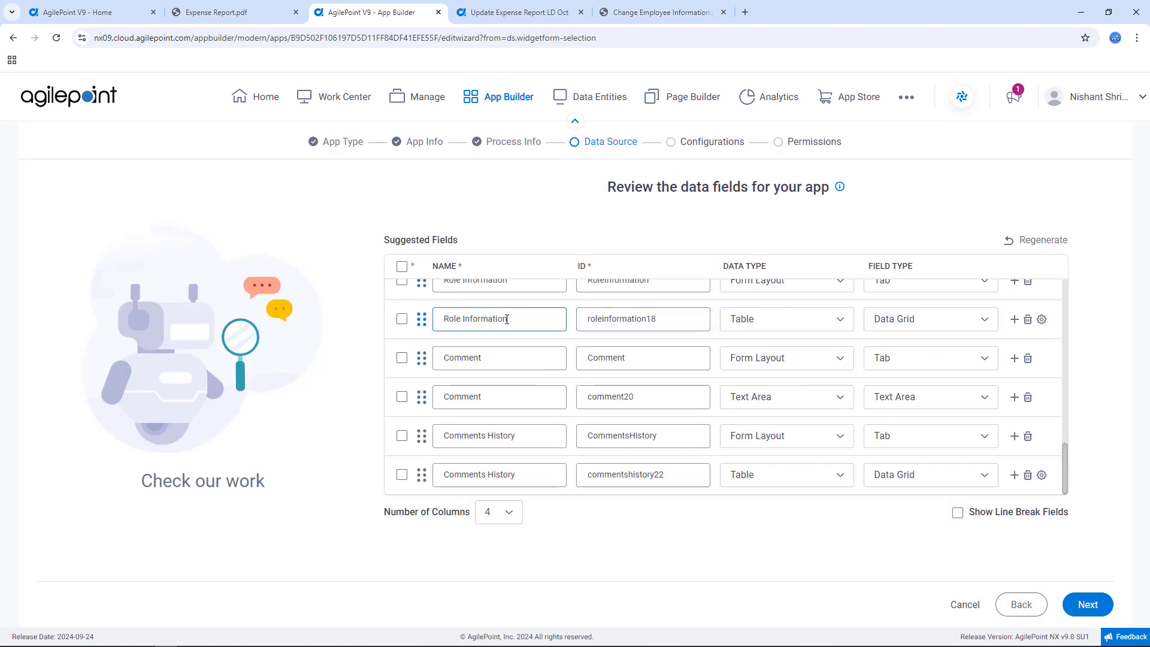
{"action": "left_click", "coordinate": [1042, 319]}
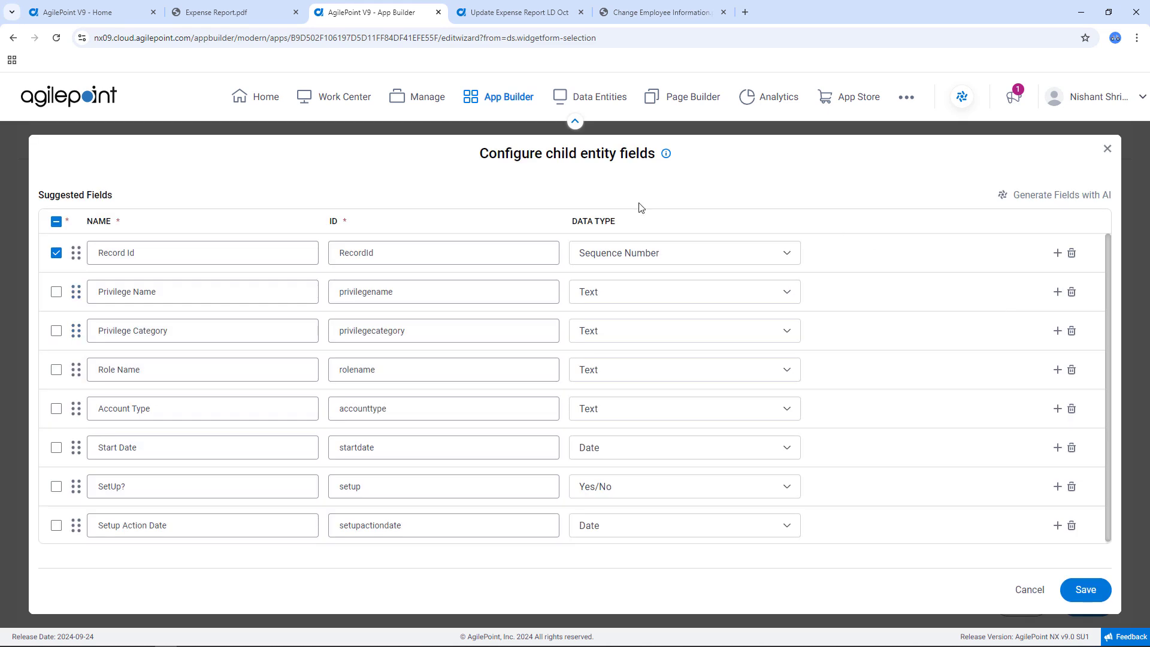
{"action": "left_click", "coordinate": [1107, 148]}
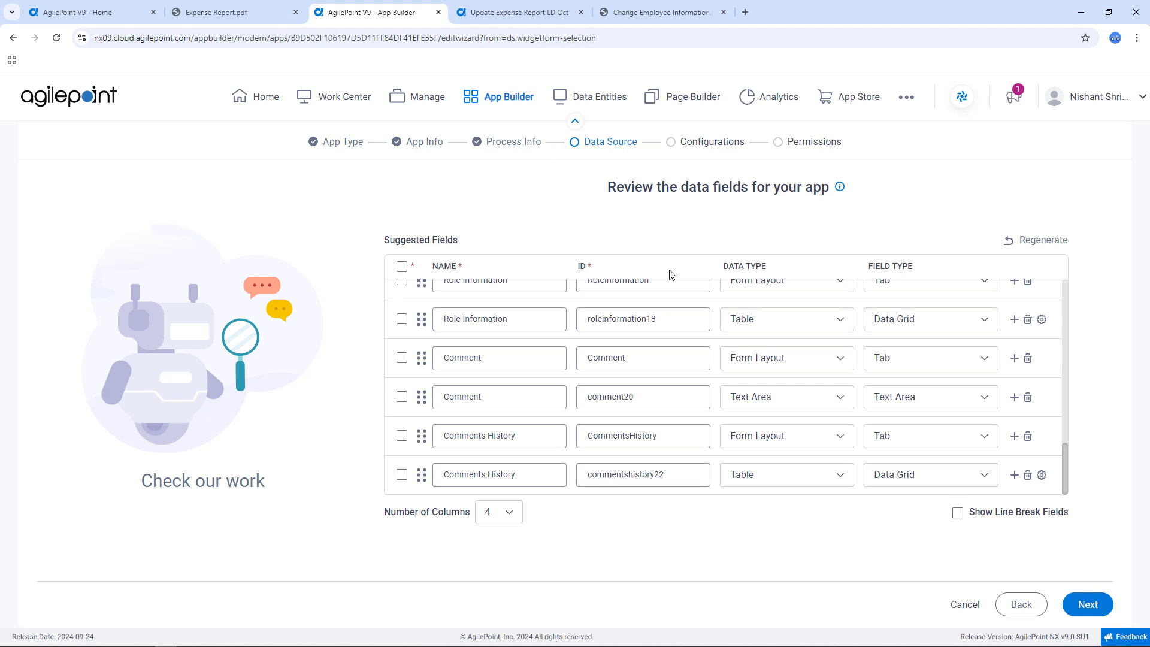